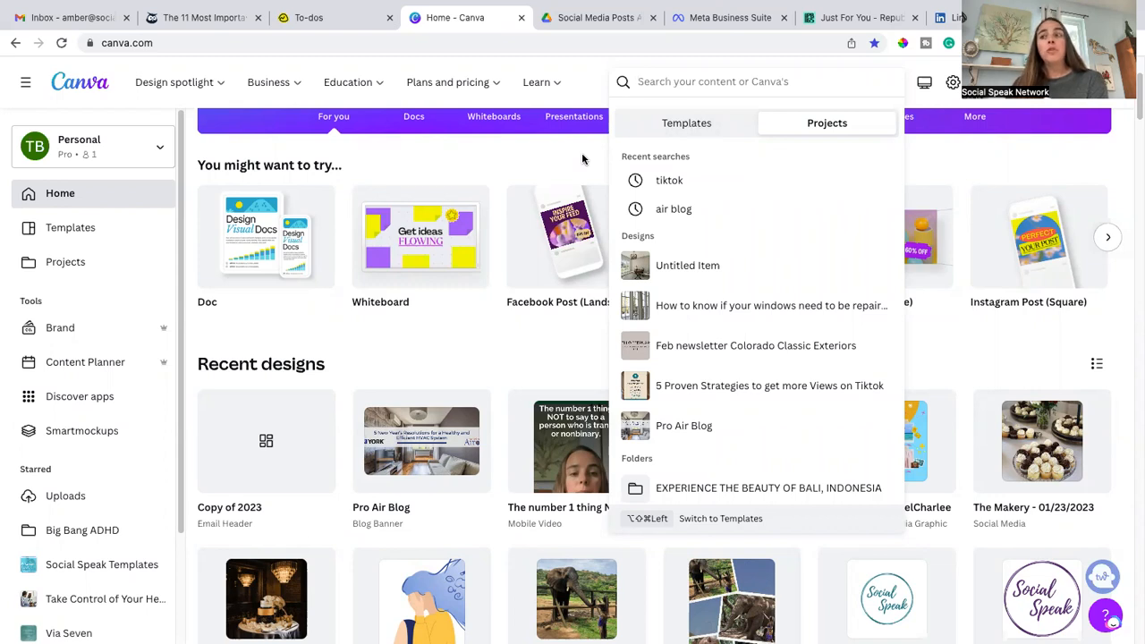
Step: Create a new TikTok Video design at 1080 × 1920 px
click(582, 160)
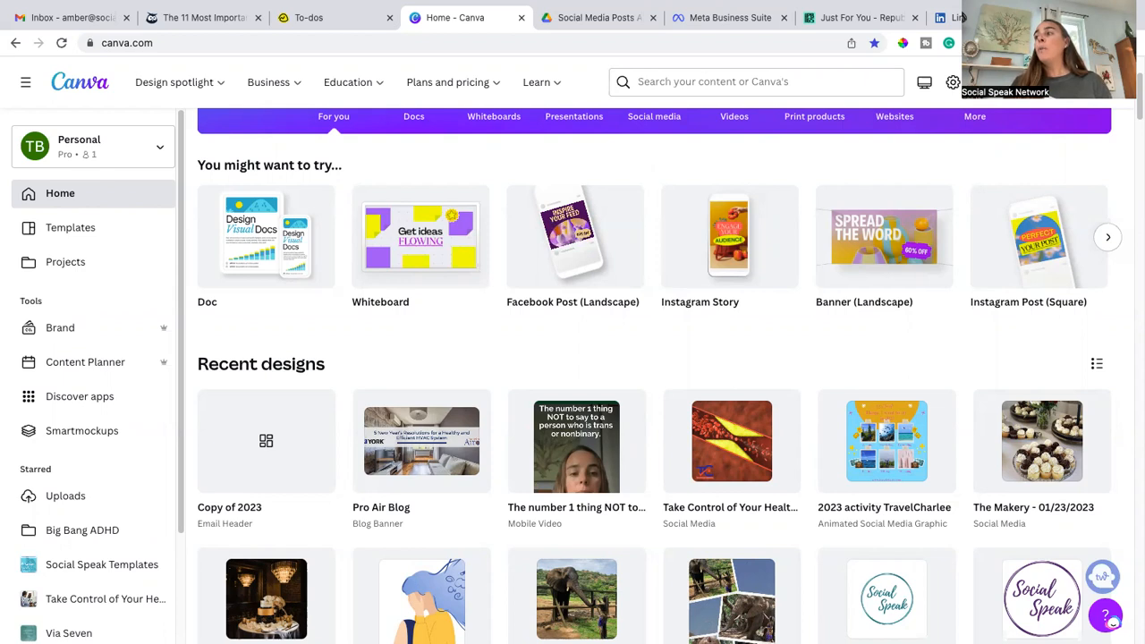
click(992, 93)
click(1055, 116)
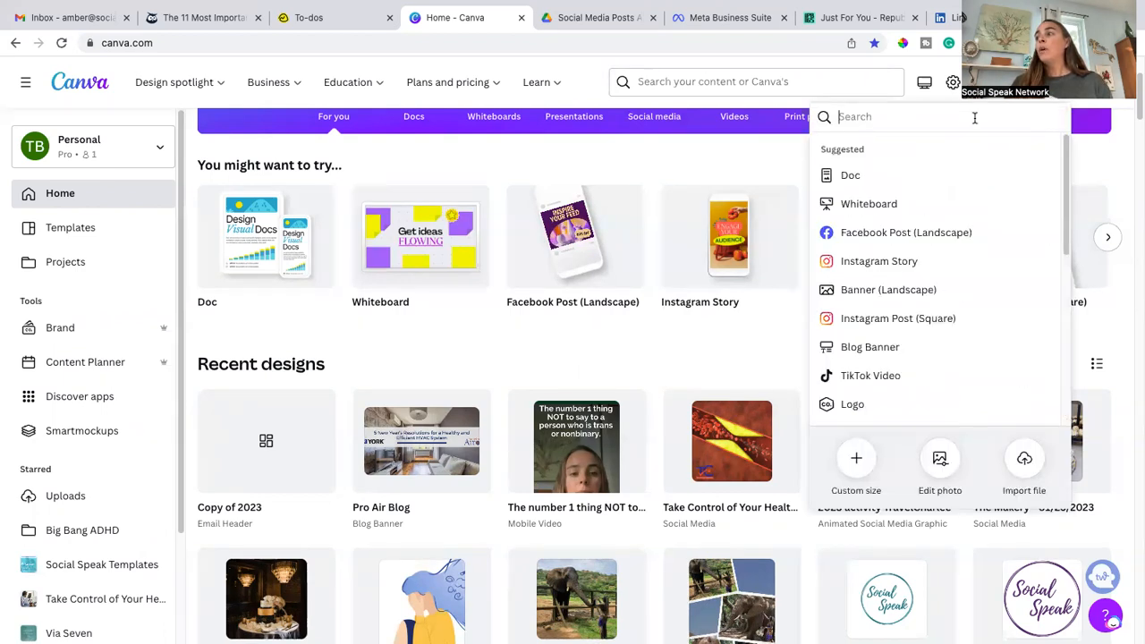
text(tik)
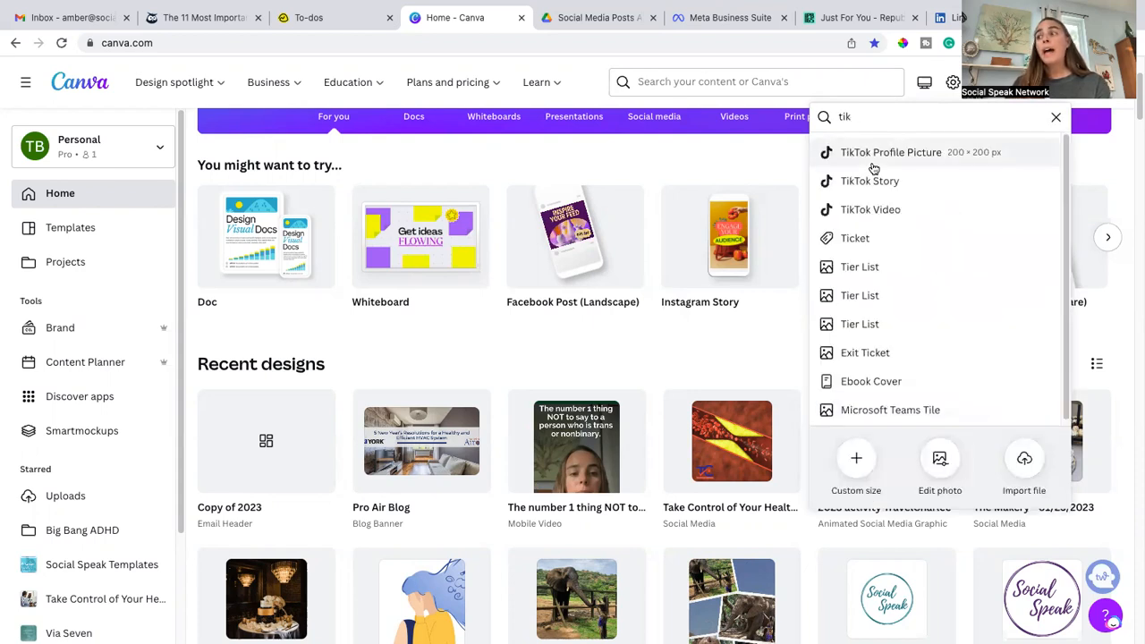
click(879, 212)
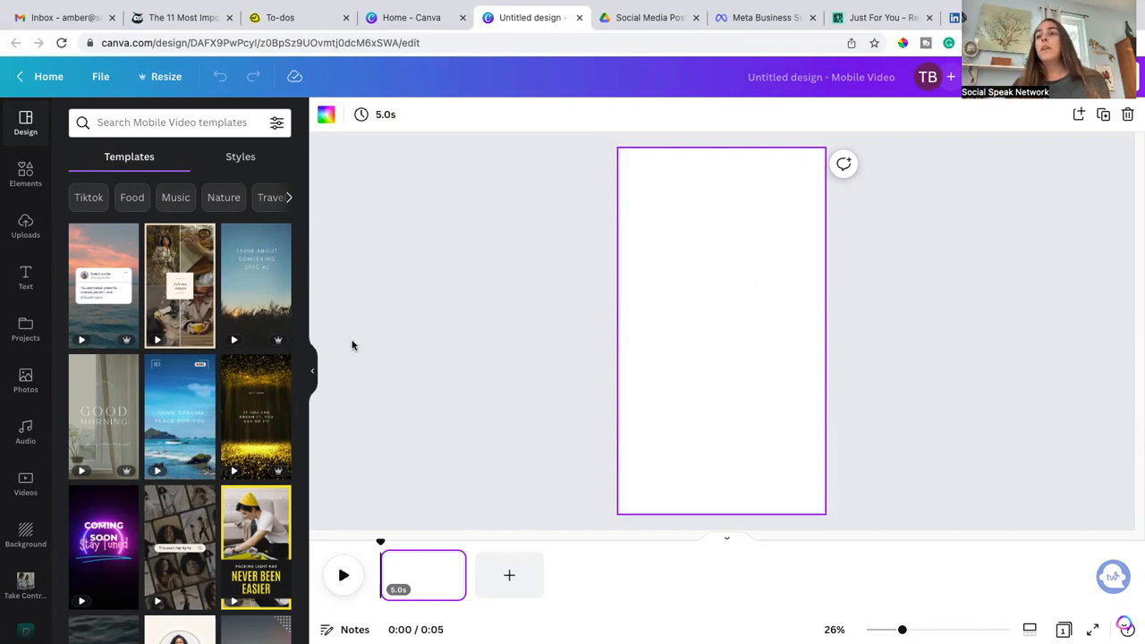
Step: Apply the "new video" Noodles Review template to the page
scroll(220, 346, down, 2)
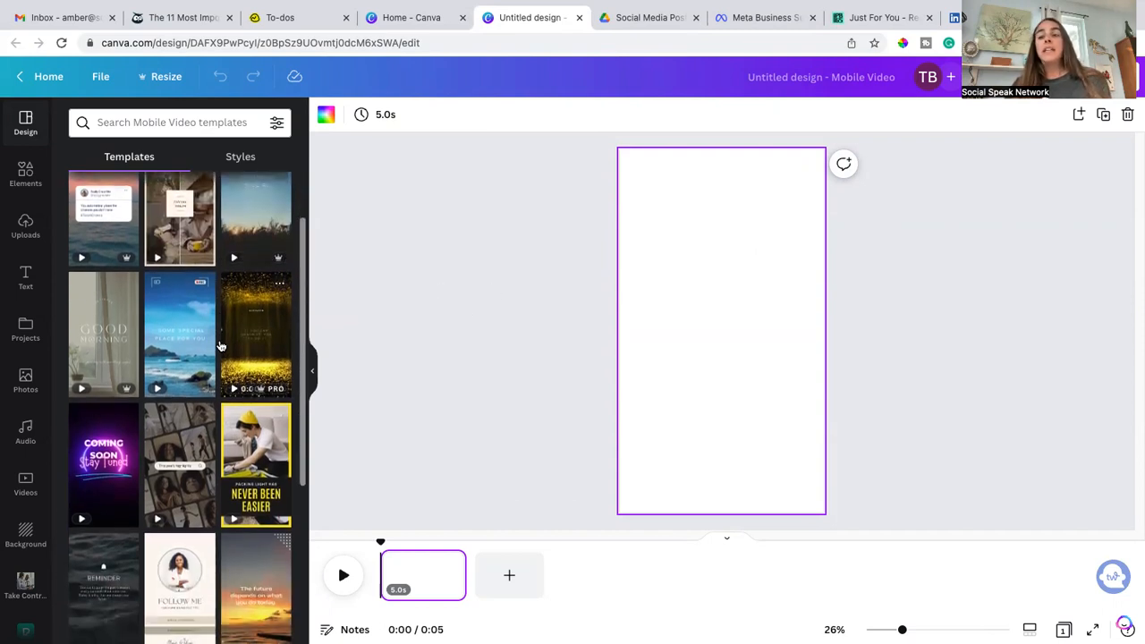
scroll(220, 346, down, 5)
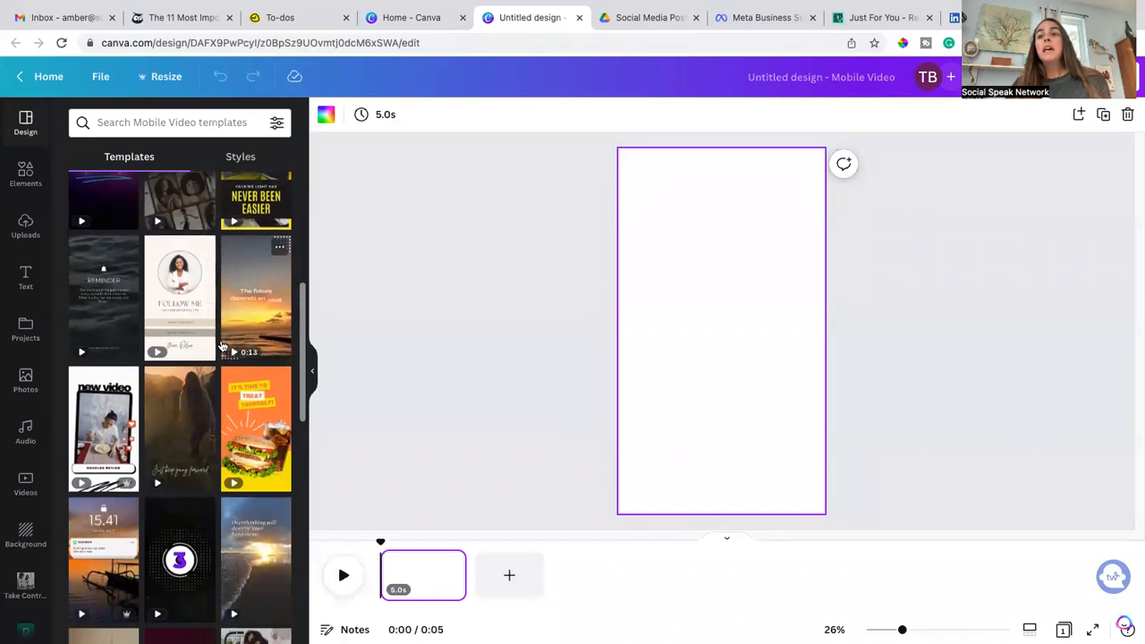
scroll(222, 346, down, 2)
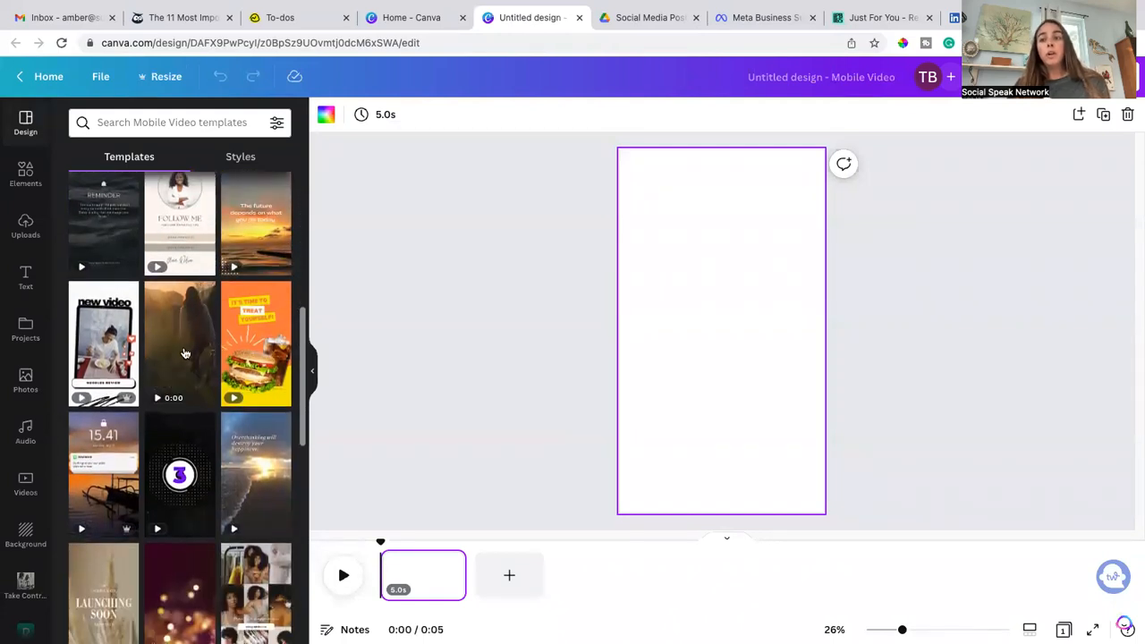
click(103, 345)
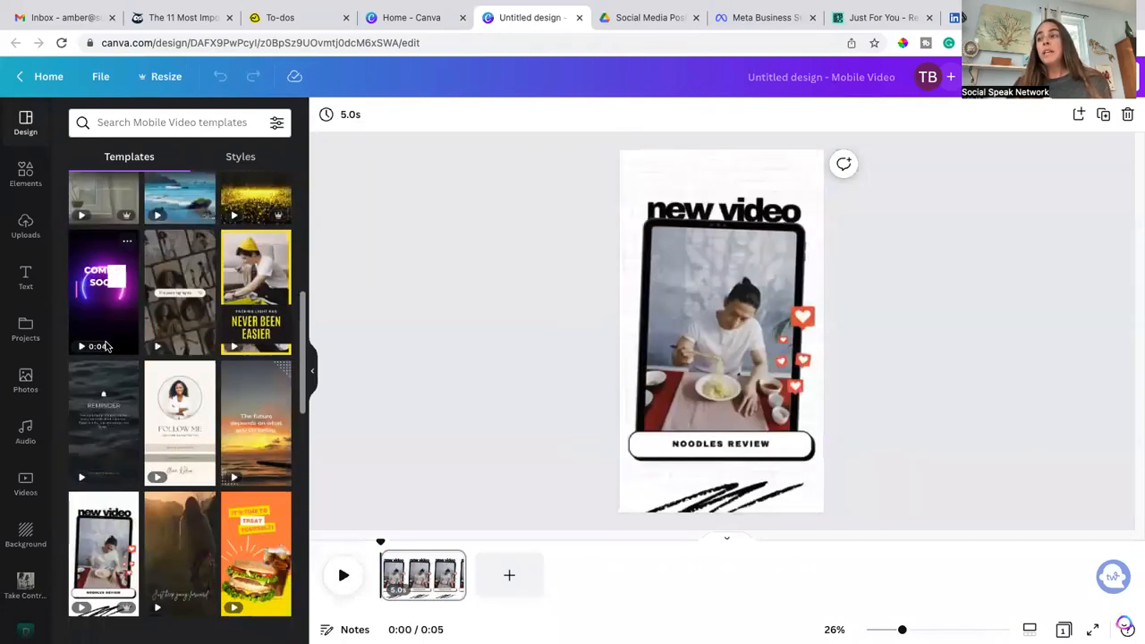
scroll(228, 404, down, 4)
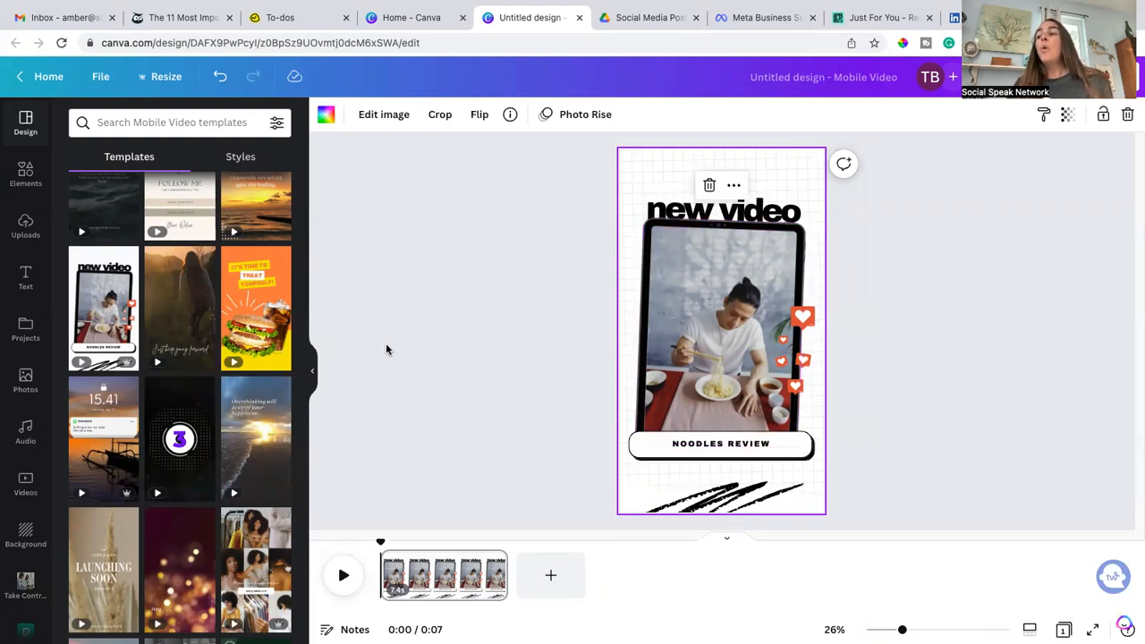
scroll(228, 402, down, 2)
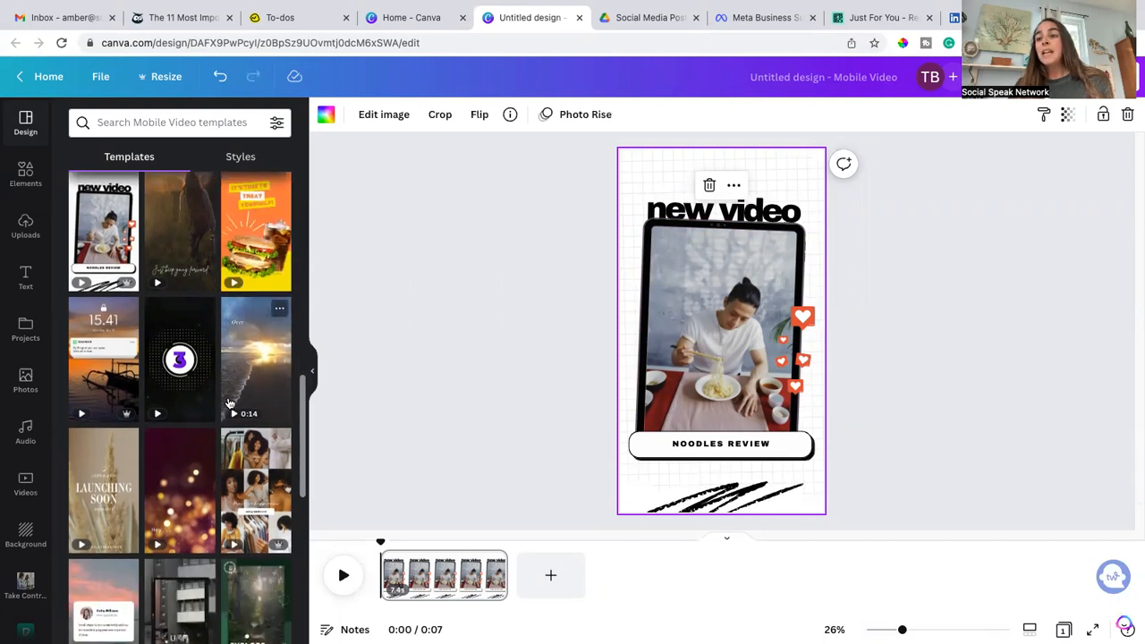
scroll(228, 403, down, 2)
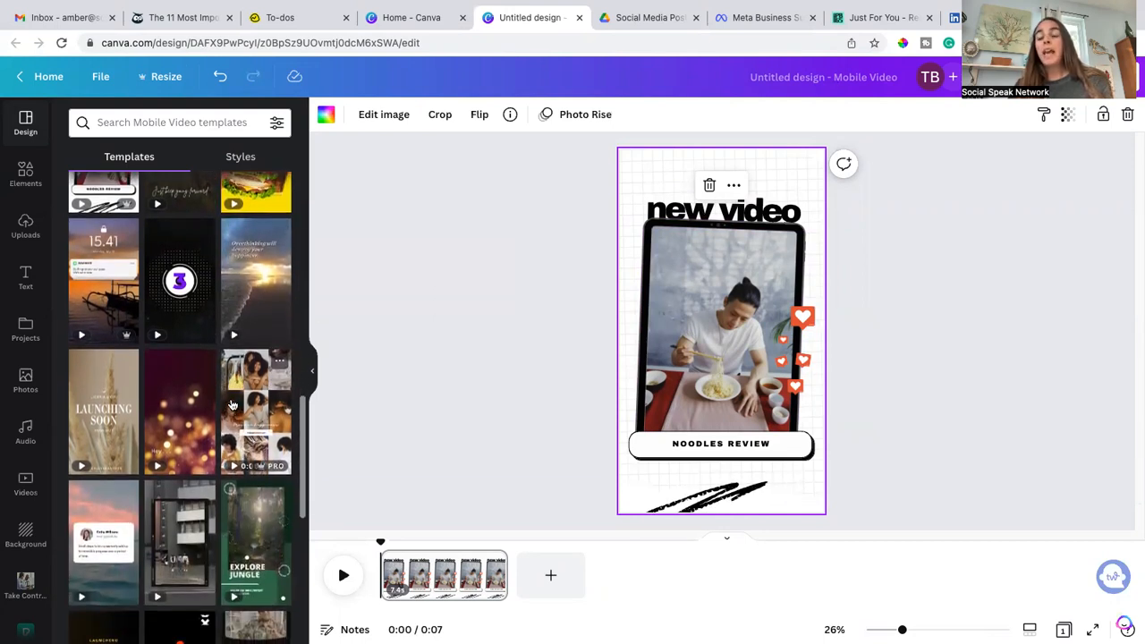
scroll(231, 405, down, 1)
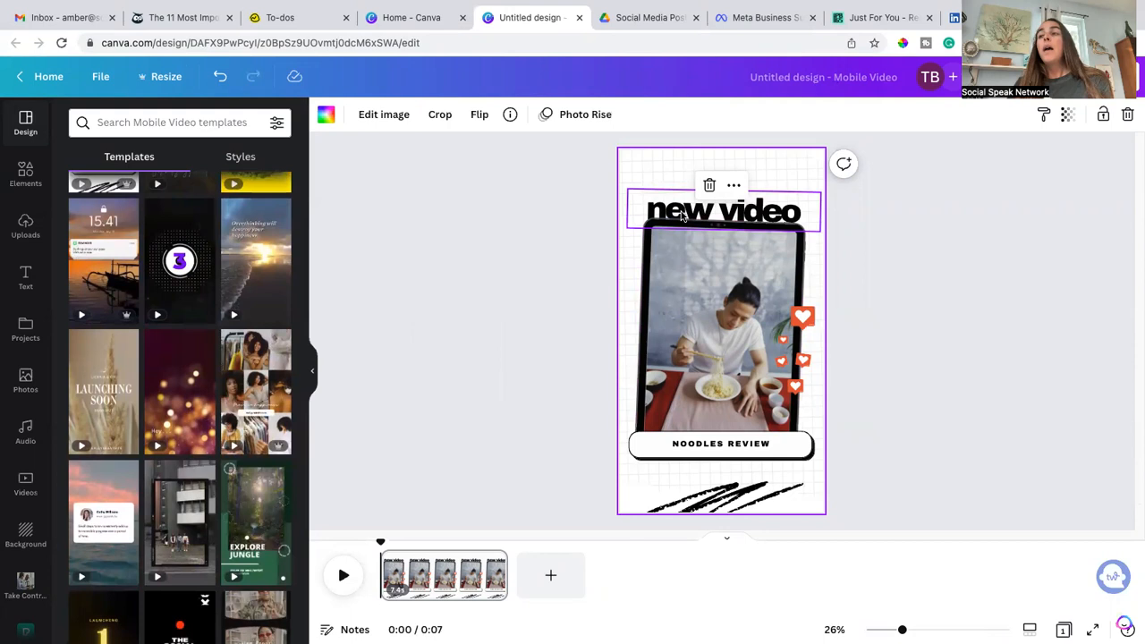
Step: Move the heading higher and enlarge the phone-frame mockup so it fills more of the page
drag(681, 215, 682, 190)
click(657, 228)
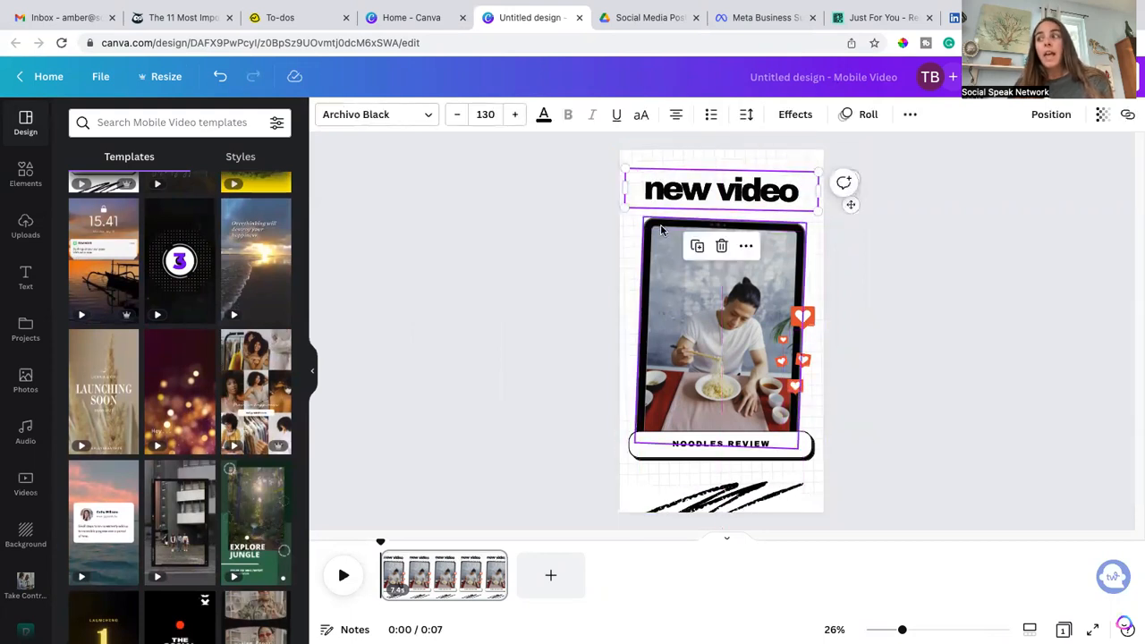
drag(644, 217, 634, 207)
drag(791, 437, 741, 453)
click(881, 428)
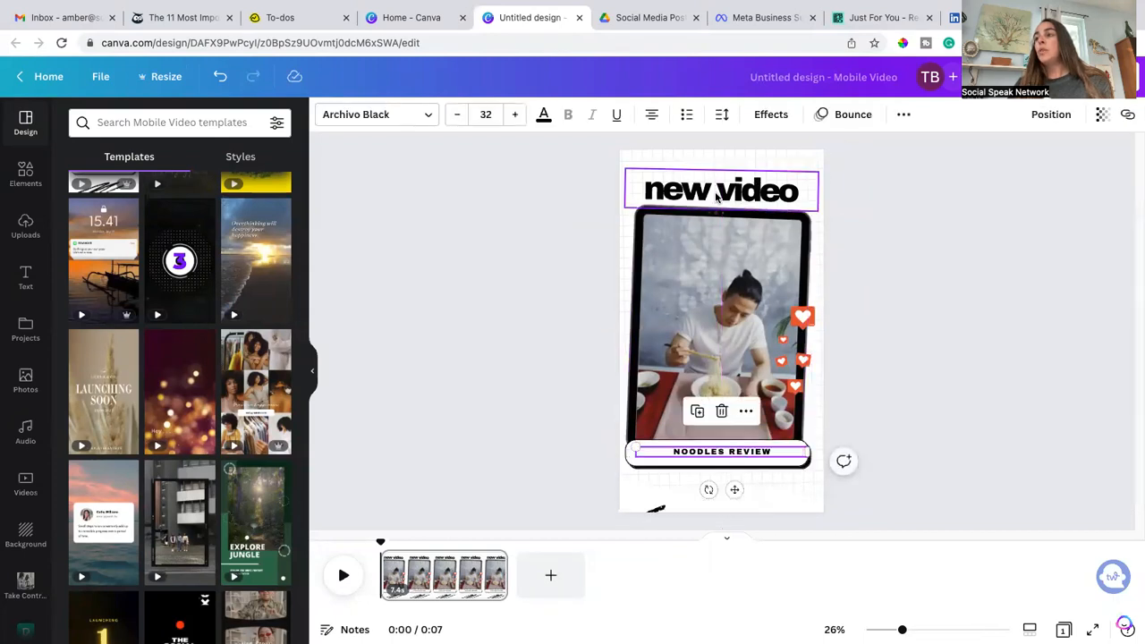
Step: Replace the heading text with "How to use Canva"
click(718, 192)
click(718, 192)
text(Canva)
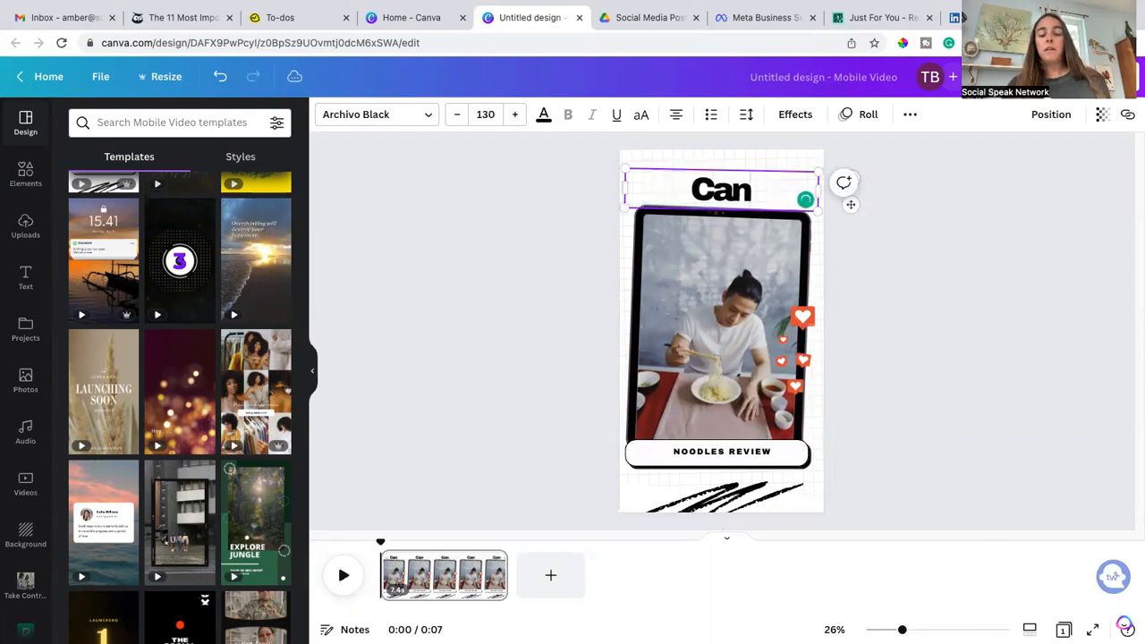
key(BackSpace)
key(BackSpace)
key(BackSpace)
key(BackSpace)
key(BackSpace)
text(Ho)
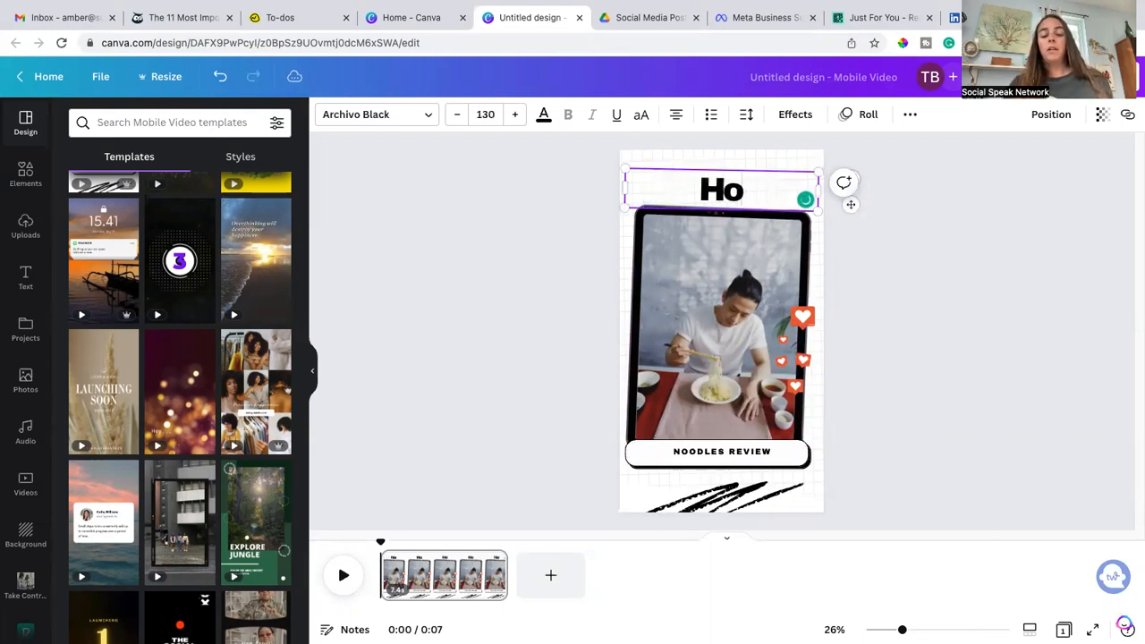
text(w to use)
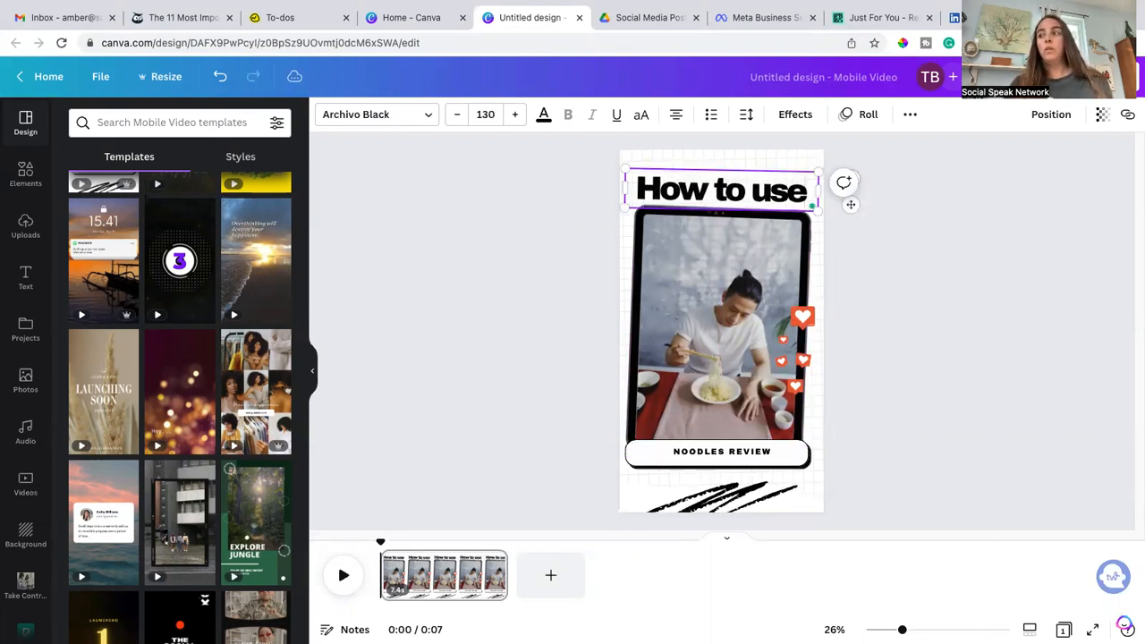
text( Canva)
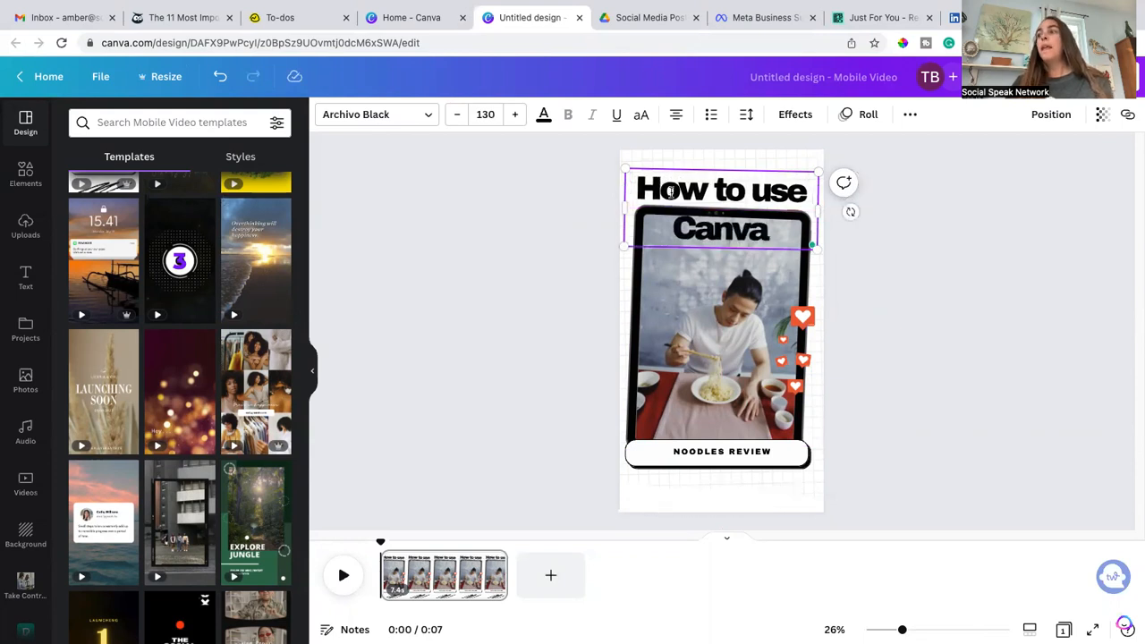
Step: Change the heading's font to Playlist Caps
drag(772, 234, 640, 190)
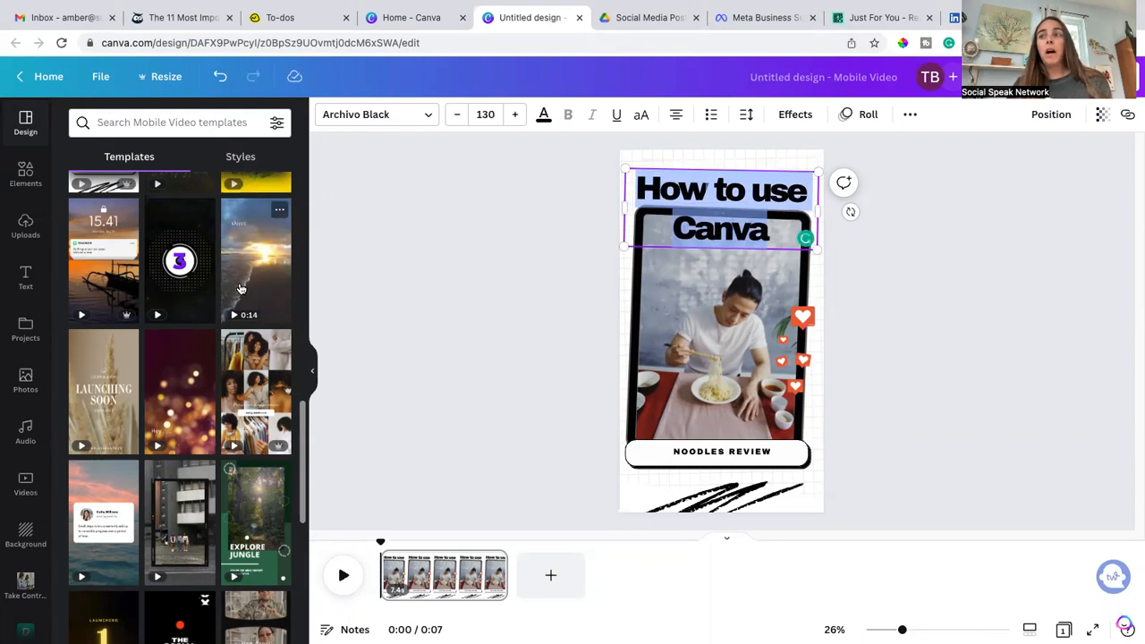
click(395, 117)
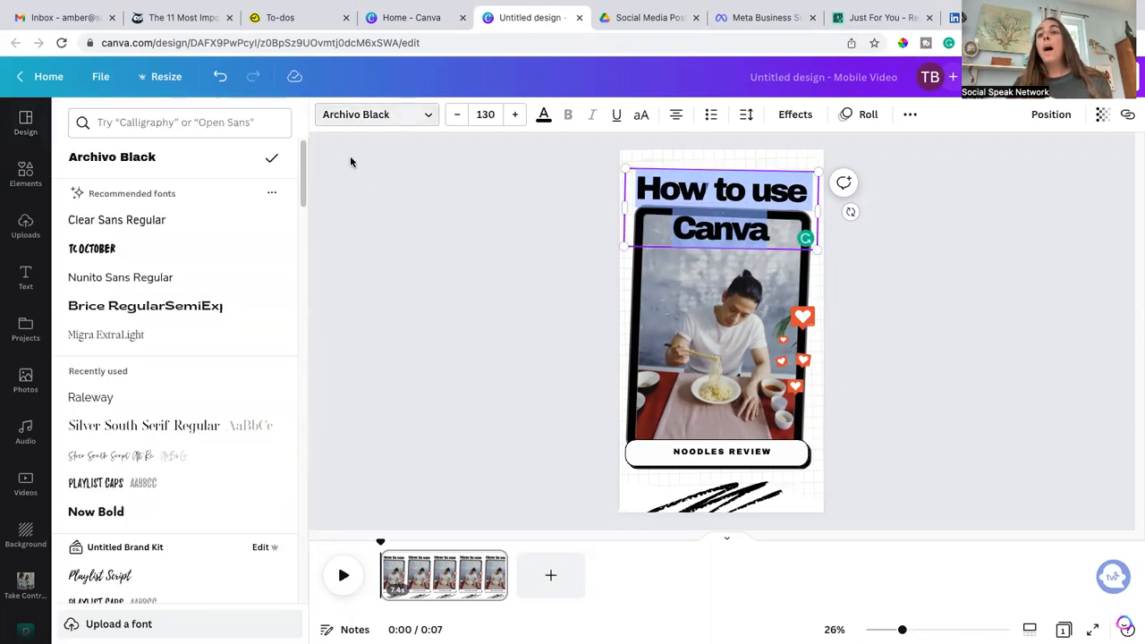
scroll(251, 363, down, 3)
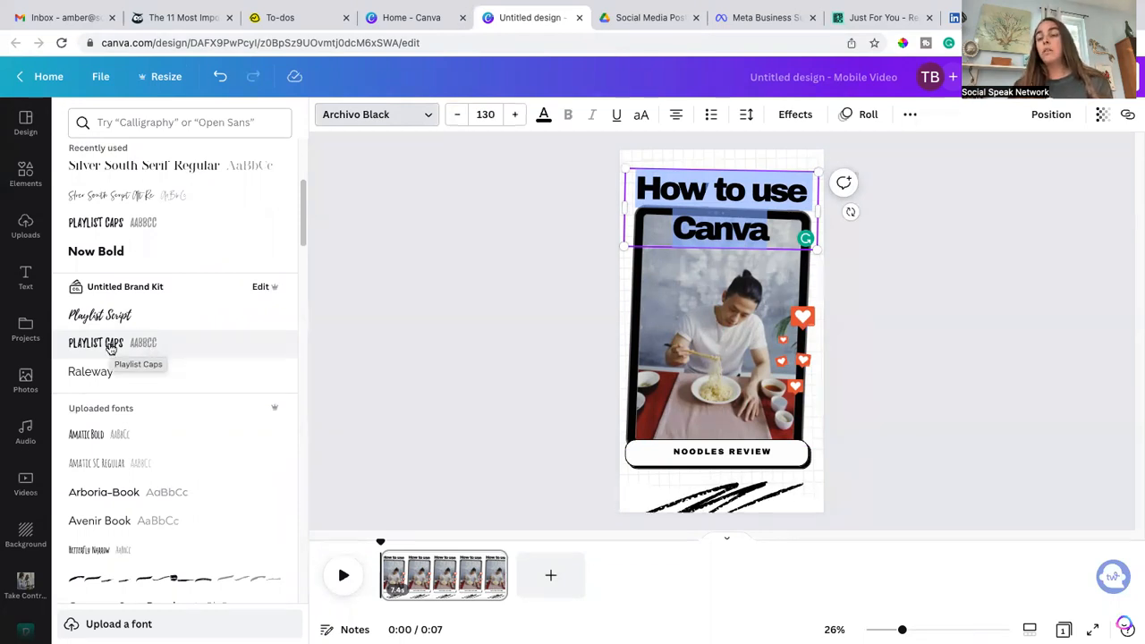
click(110, 346)
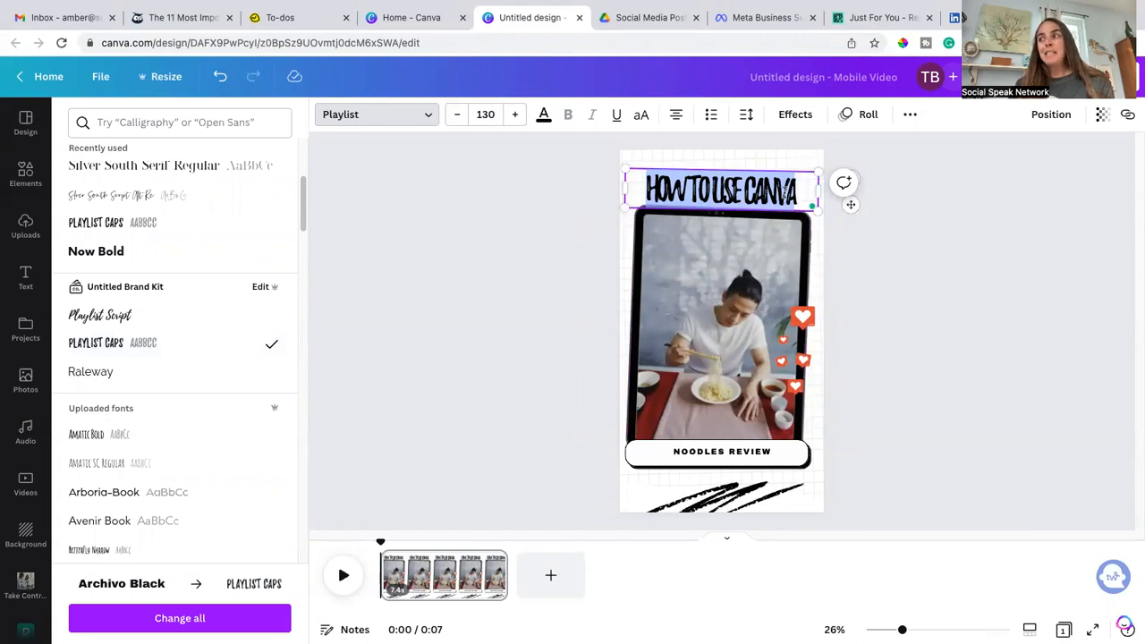
Step: Set the heading's font size to 100 so it fits on one line
click(747, 116)
drag(777, 180, 793, 183)
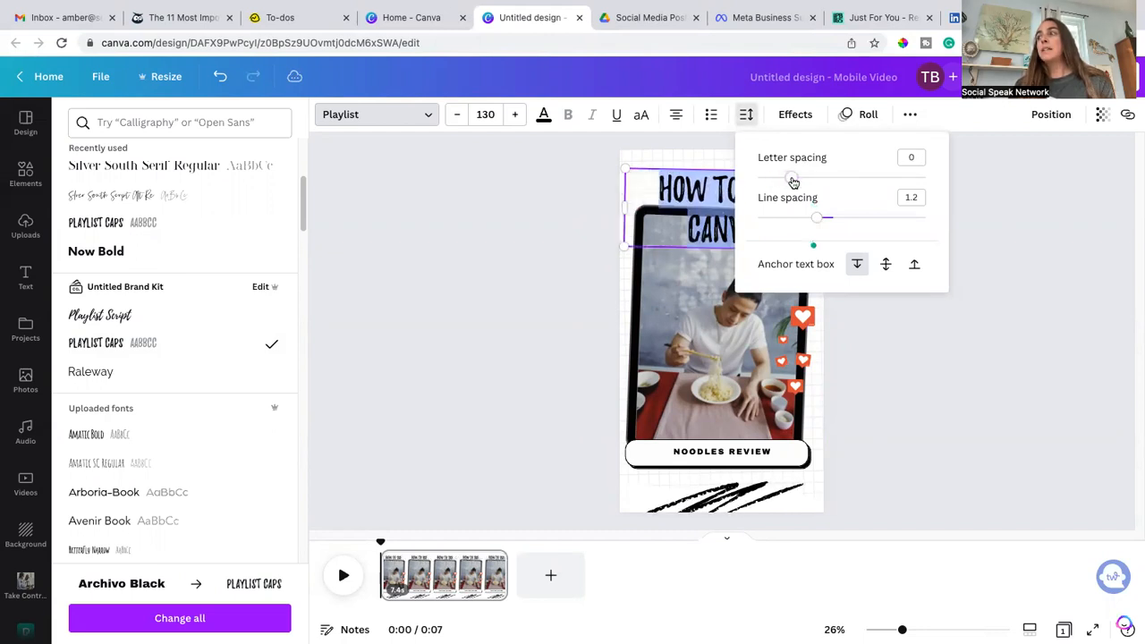
click(483, 114)
text(100)
key(Return)
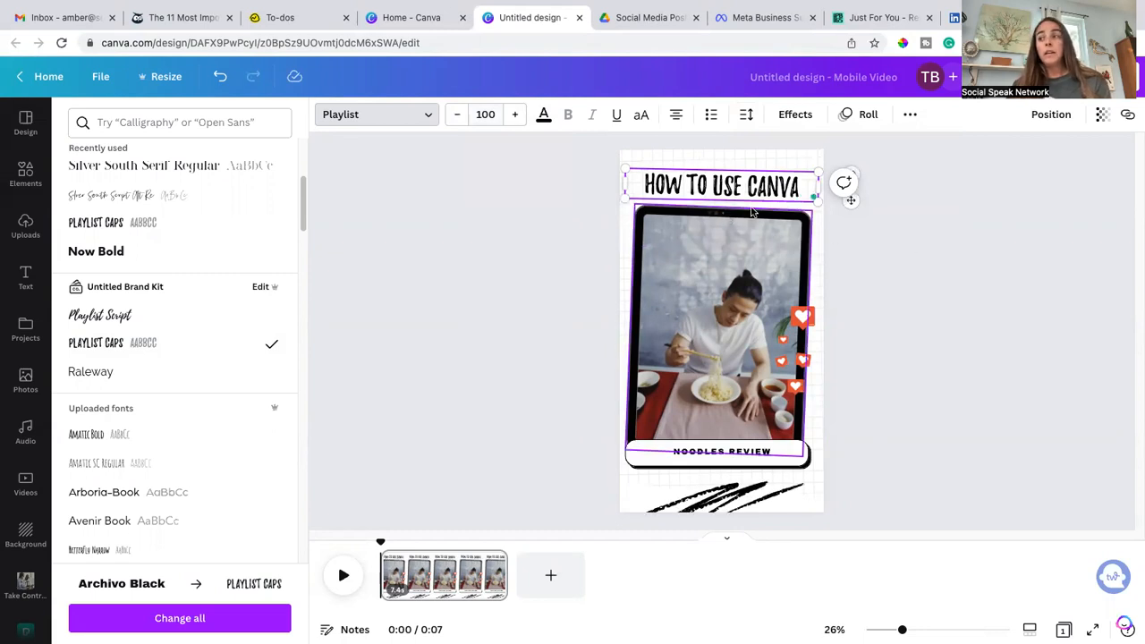
Step: Color the heading dark teal from the SocialSpeak brand palette
click(542, 116)
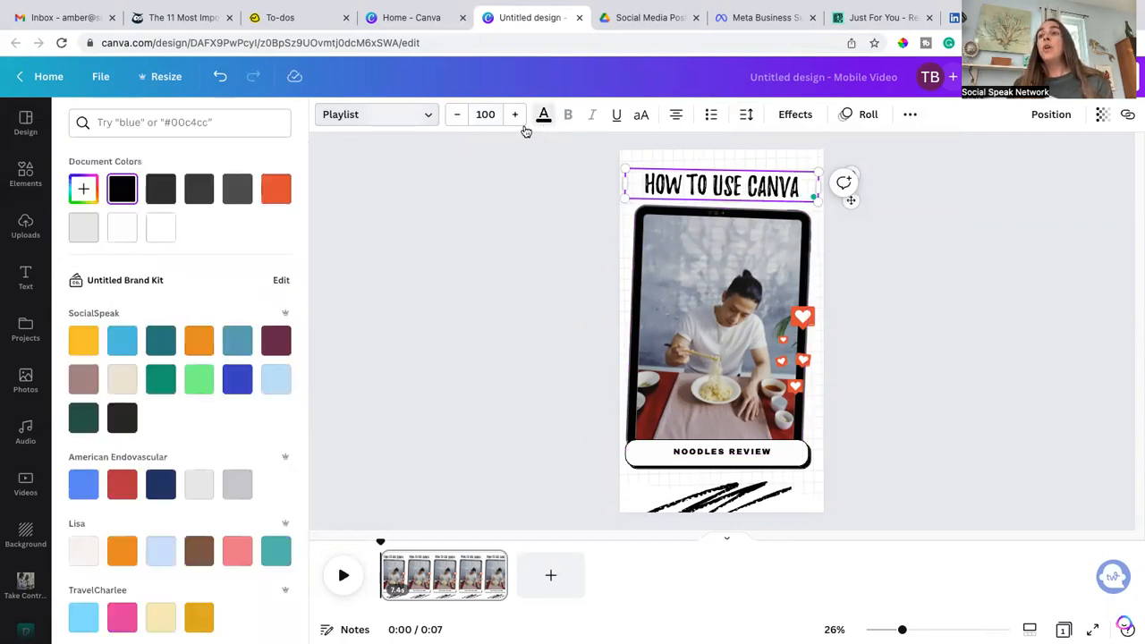
click(161, 347)
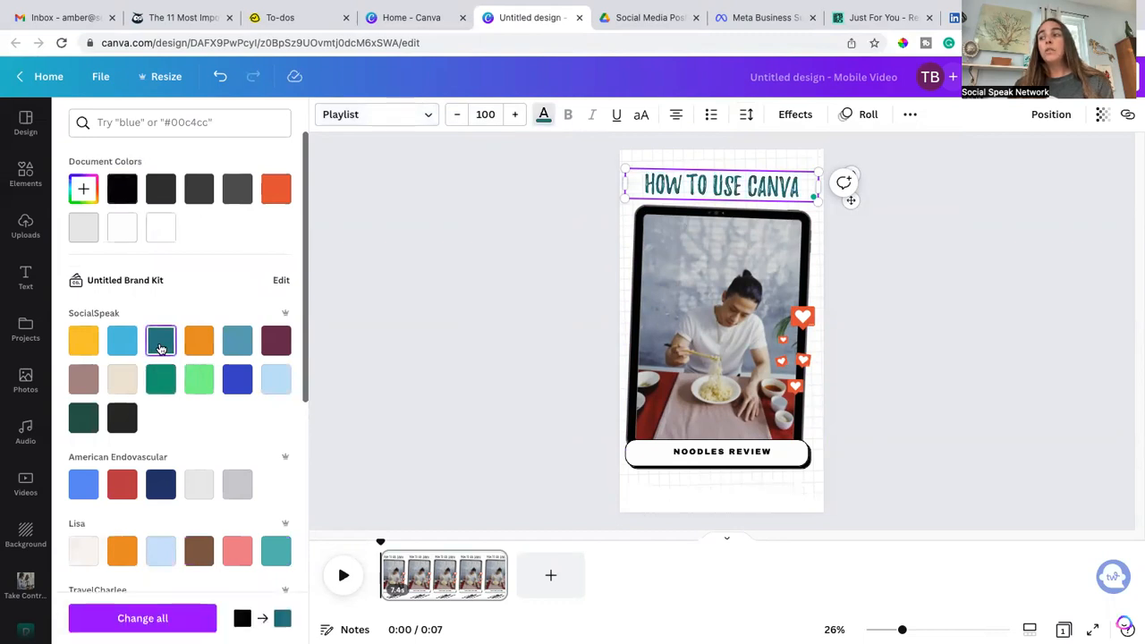
click(799, 371)
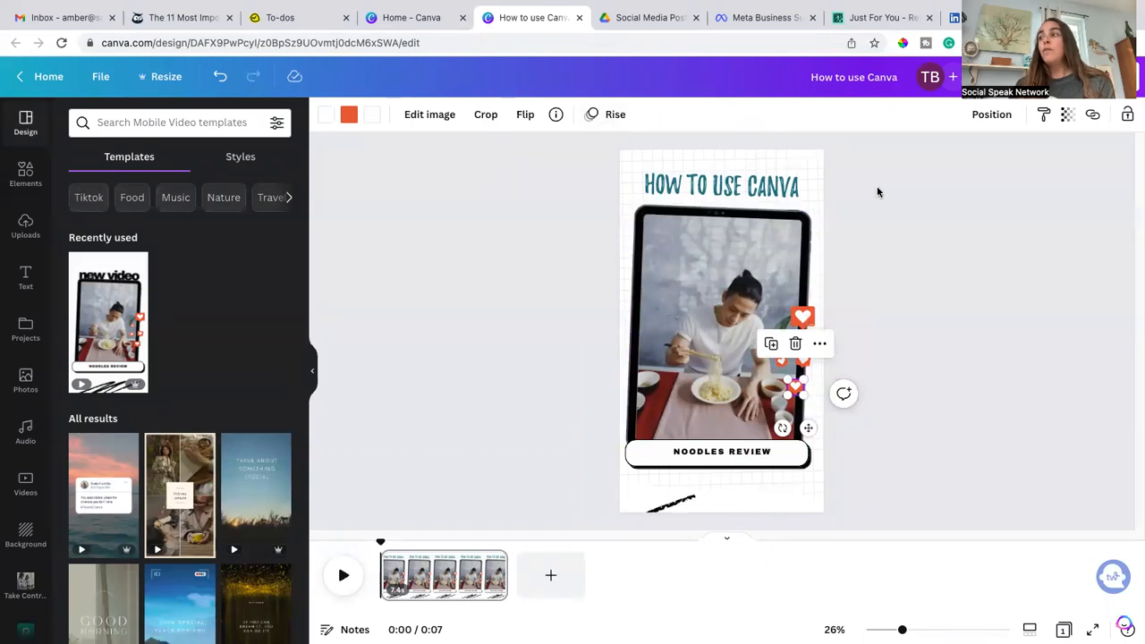
Step: Preview the video playback
click(1022, 77)
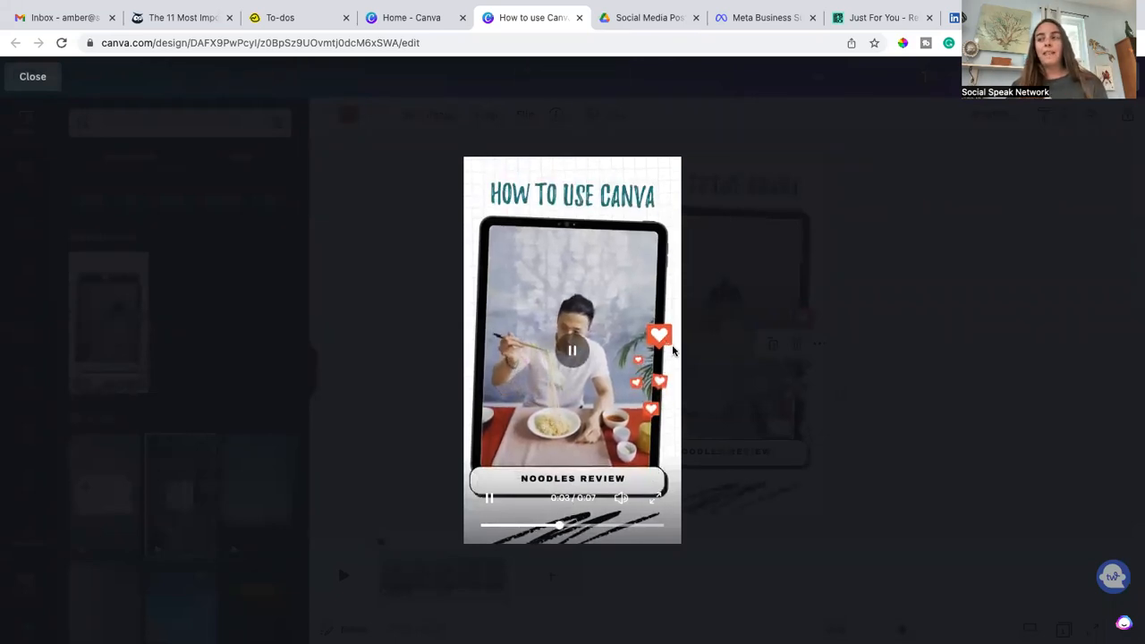
click(712, 134)
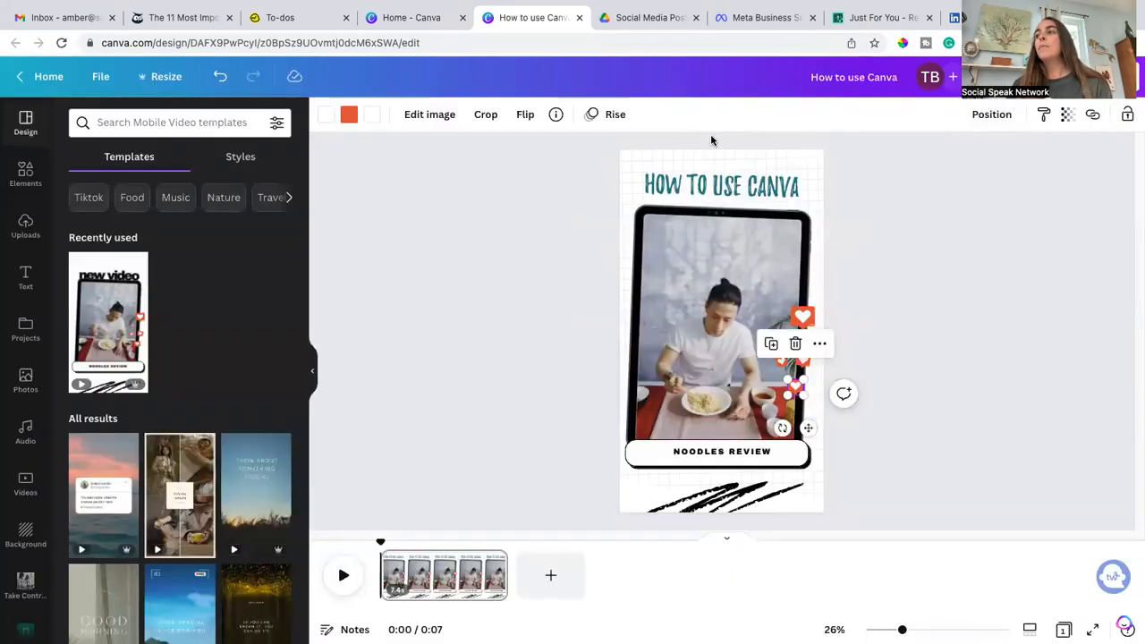
Step: Upload a video file to the Videos section of Uploads
click(18, 234)
click(190, 233)
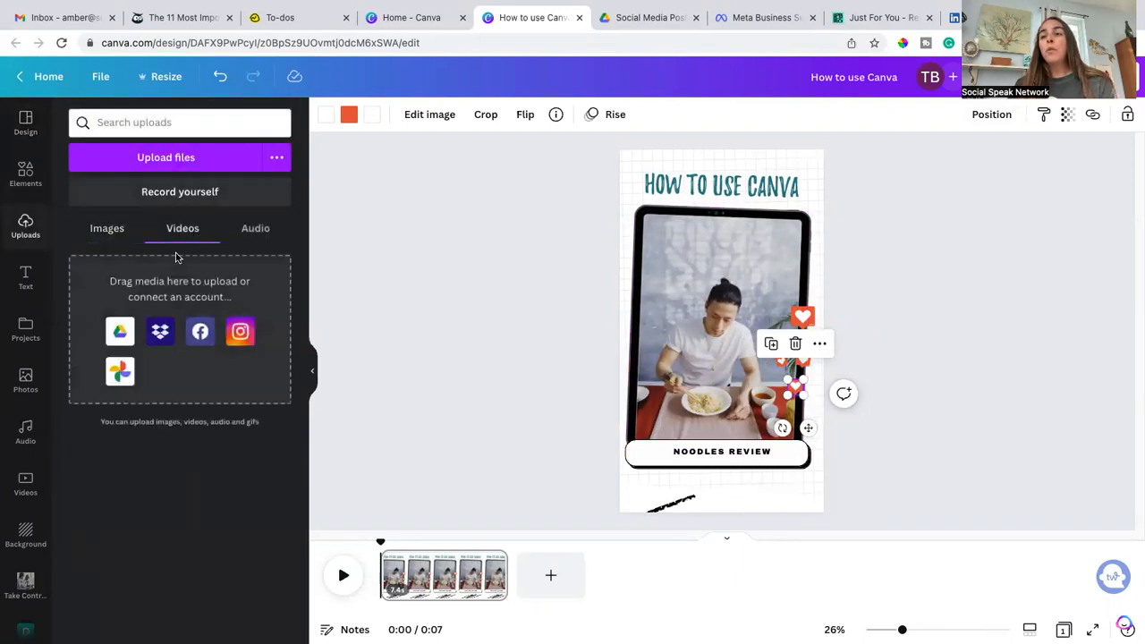
click(192, 161)
double_click(858, 186)
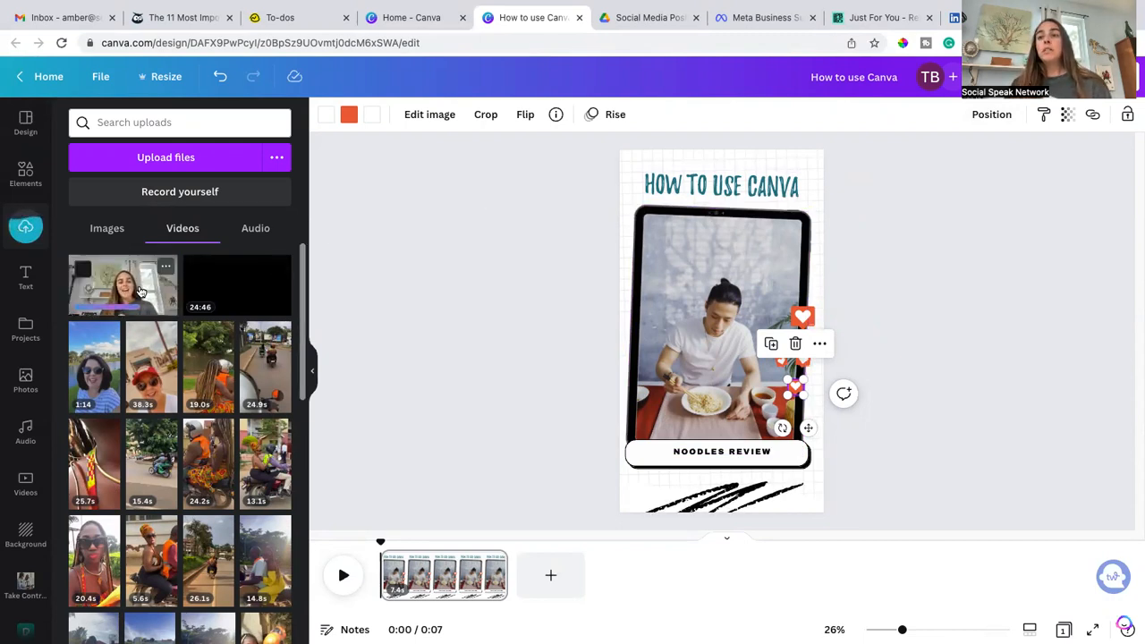
Step: Place the uploaded 29.1s video inside the template's phone frame
drag(127, 290, 685, 316)
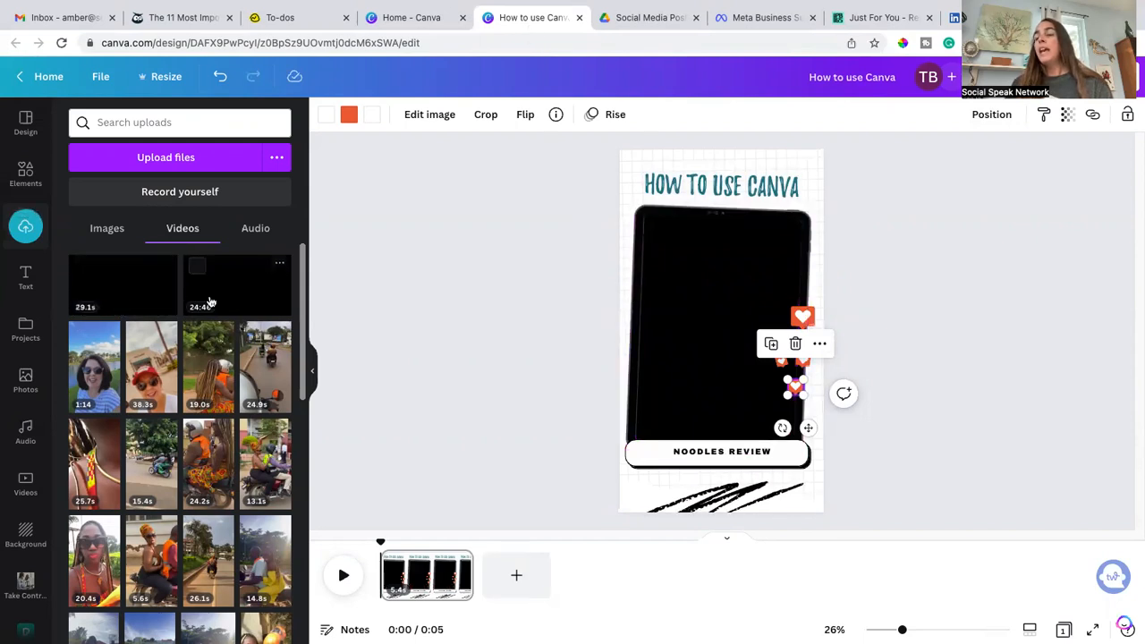
drag(141, 293, 699, 342)
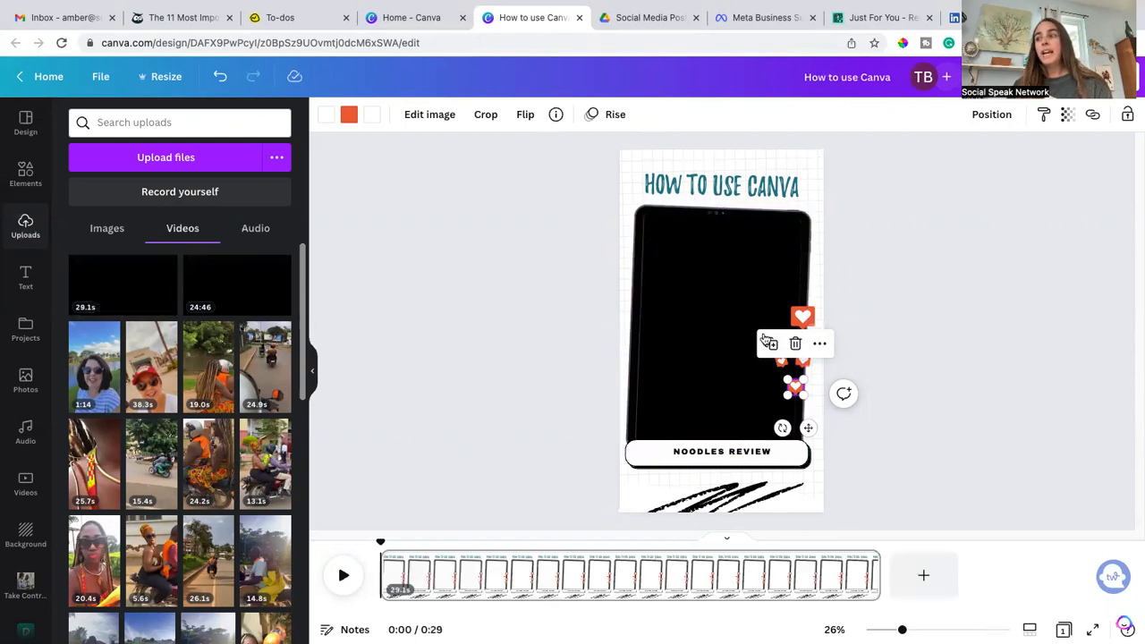
click(715, 344)
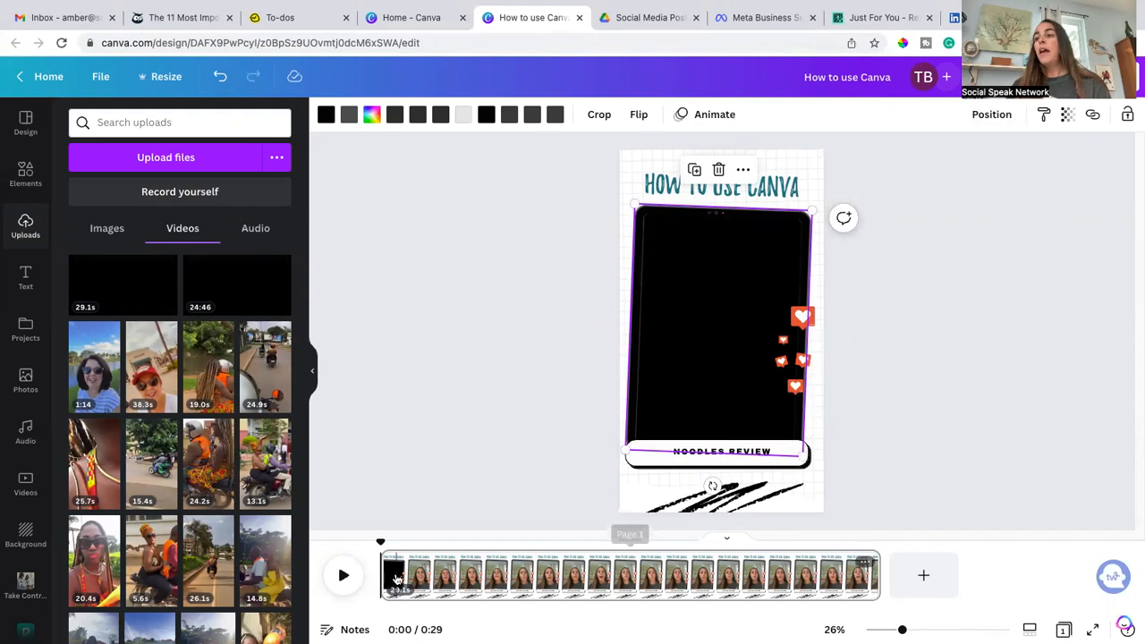
mouse_move(385, 573)
mouse_down()
mouse_move(405, 572)
mouse_move(377, 572)
mouse_up()
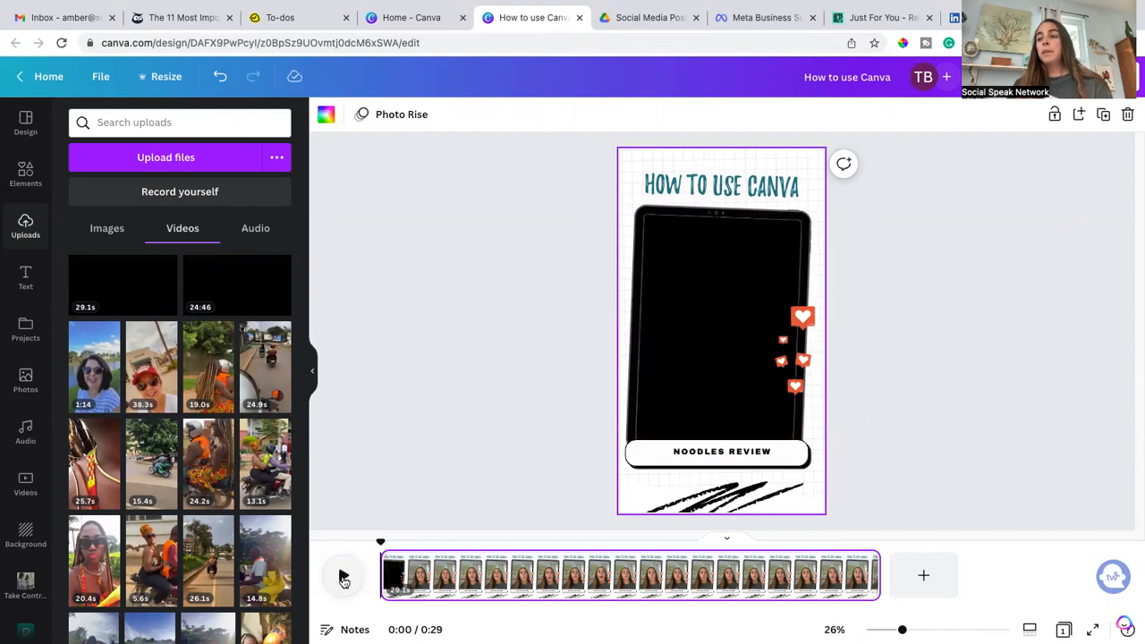
Step: Trim the start of the video clip on the timeline to about 27 s and preview the playback
click(343, 579)
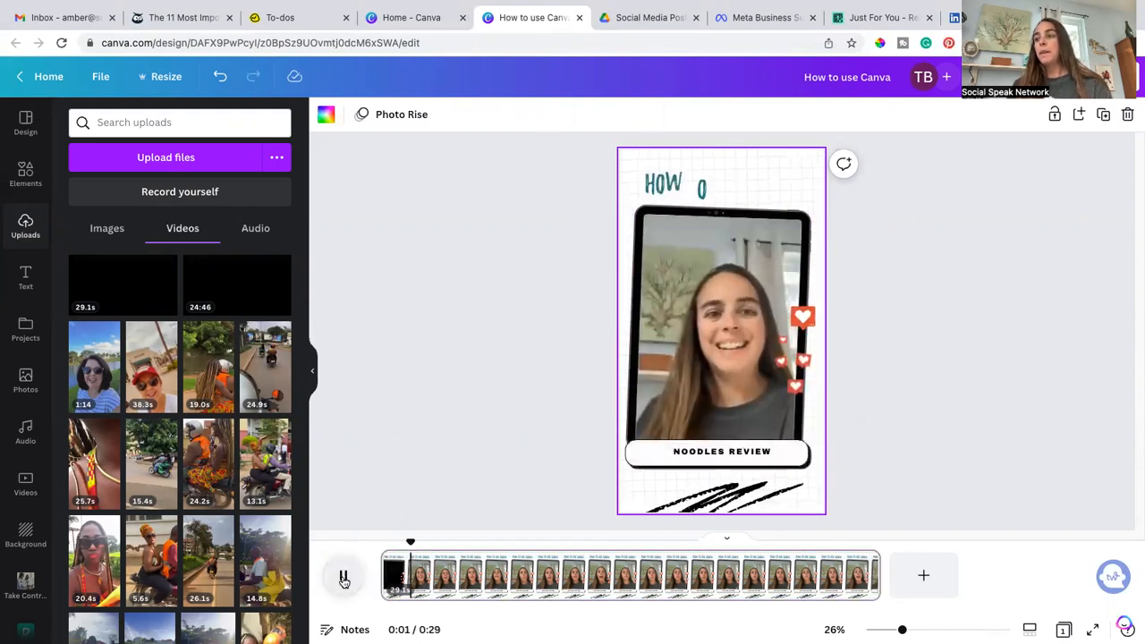
click(343, 577)
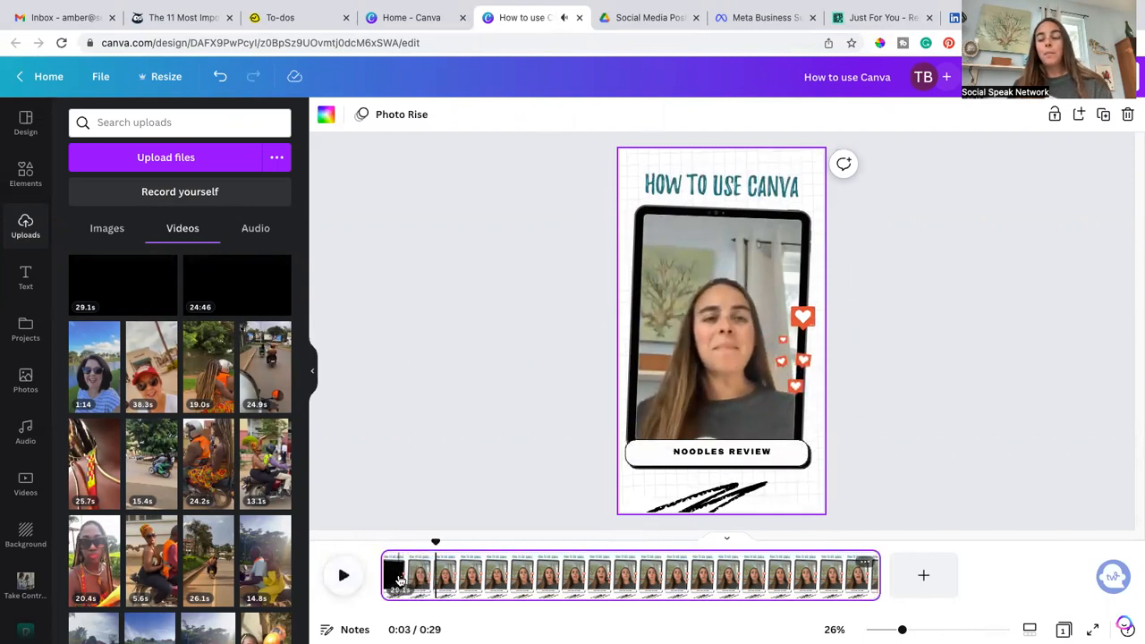
mouse_move(388, 576)
mouse_down()
mouse_move(430, 580)
mouse_move(374, 578)
mouse_up()
click(344, 577)
click(343, 577)
click(344, 577)
click(343, 576)
click(343, 577)
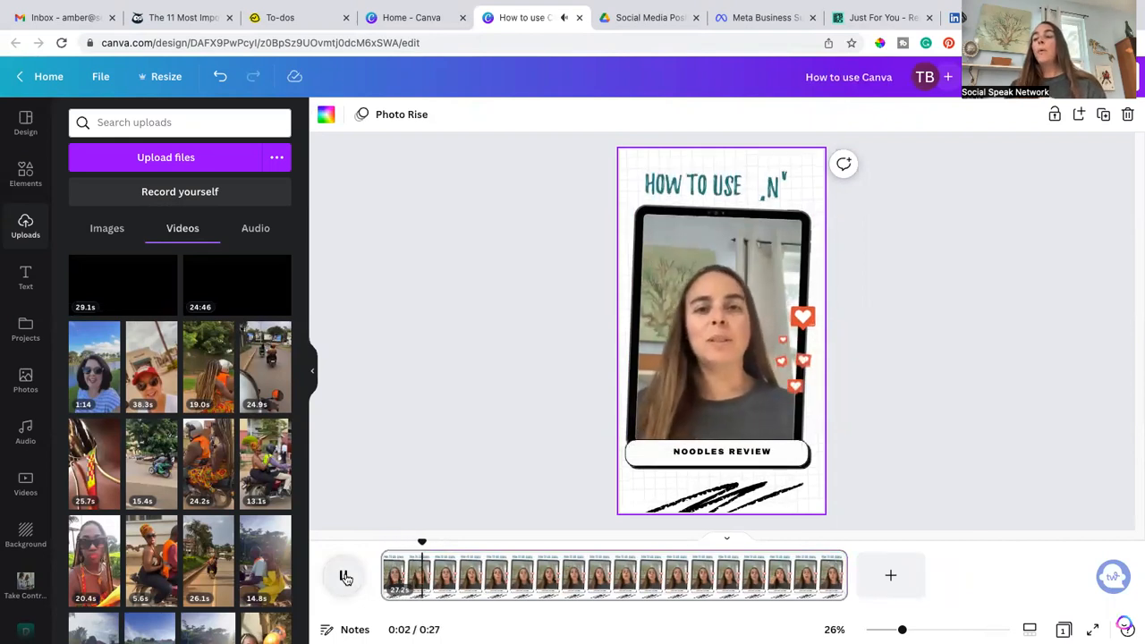
click(345, 577)
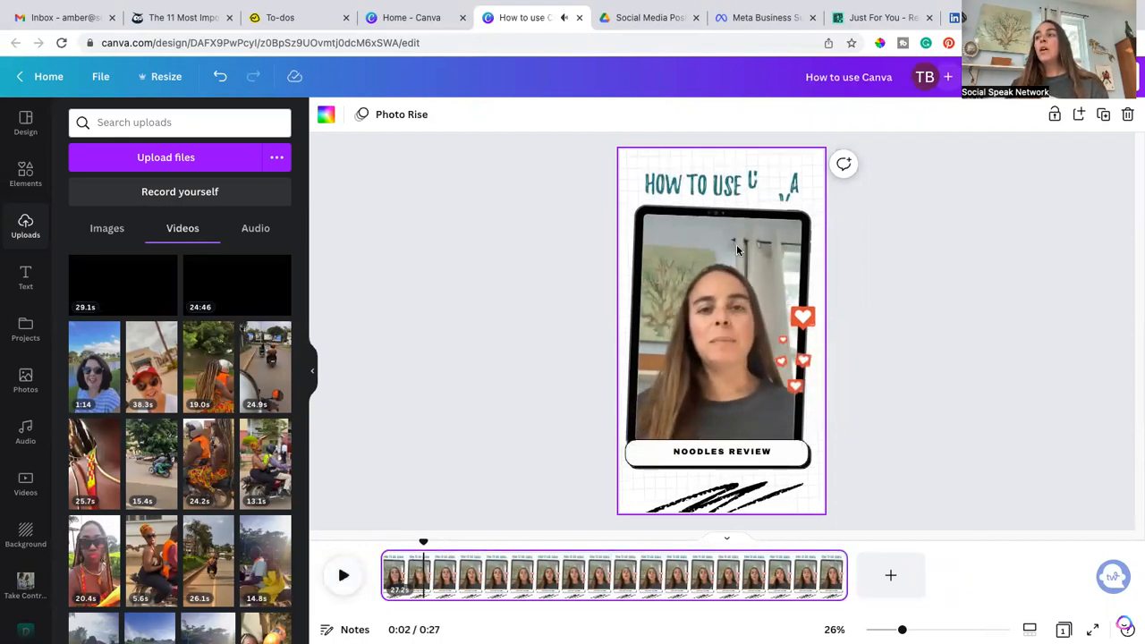
Step: Show timing for the HOW TO USE CANVA title layer
click(753, 190)
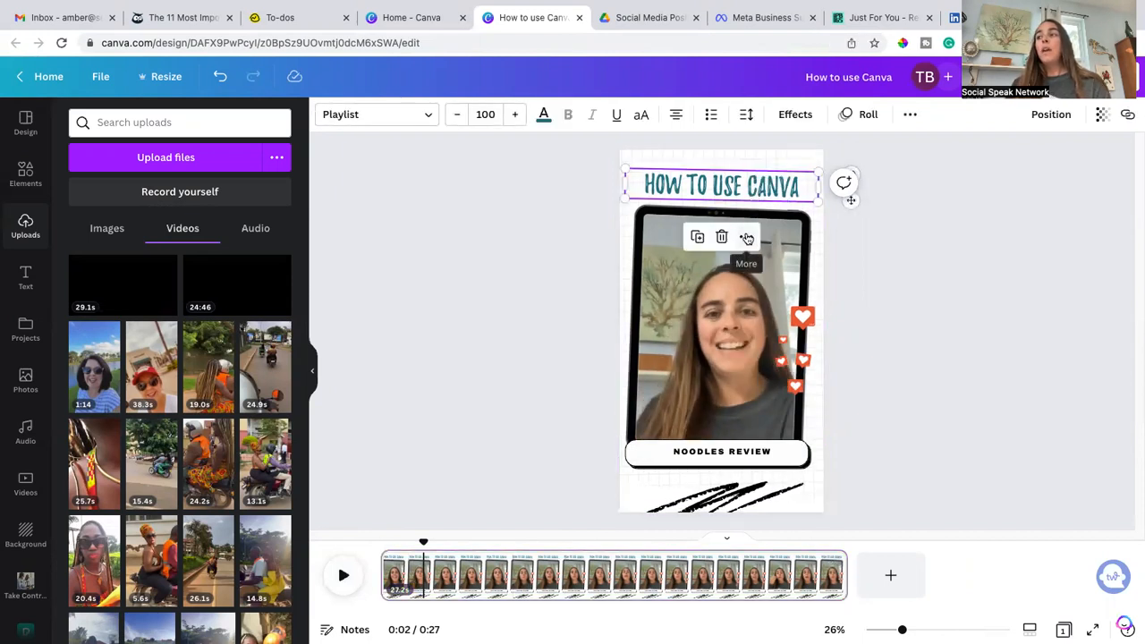
click(746, 239)
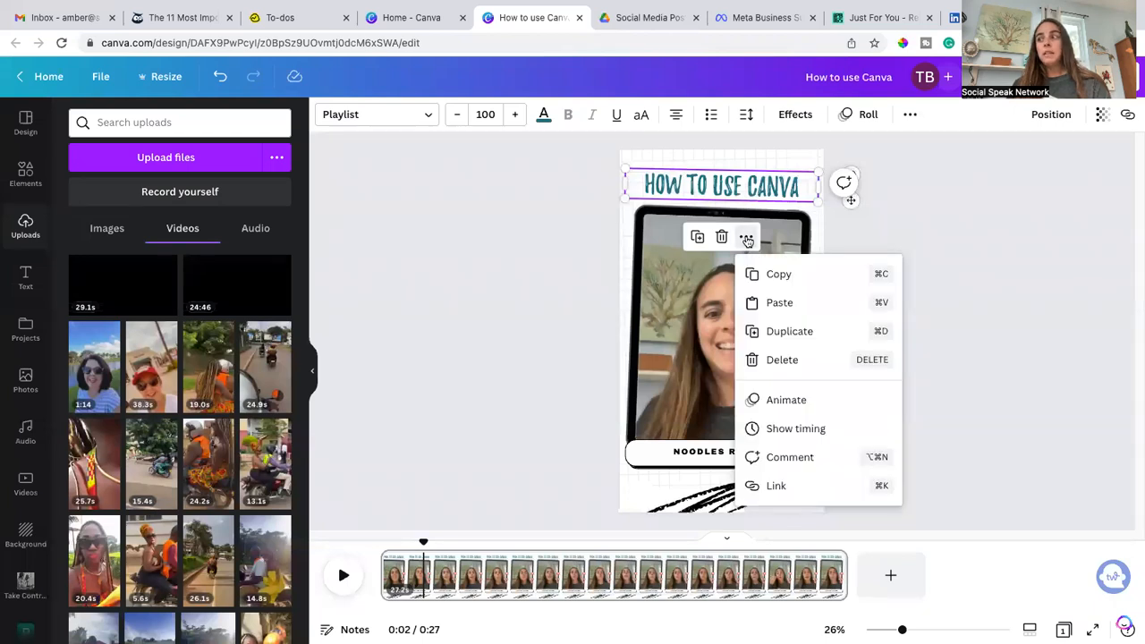
click(786, 435)
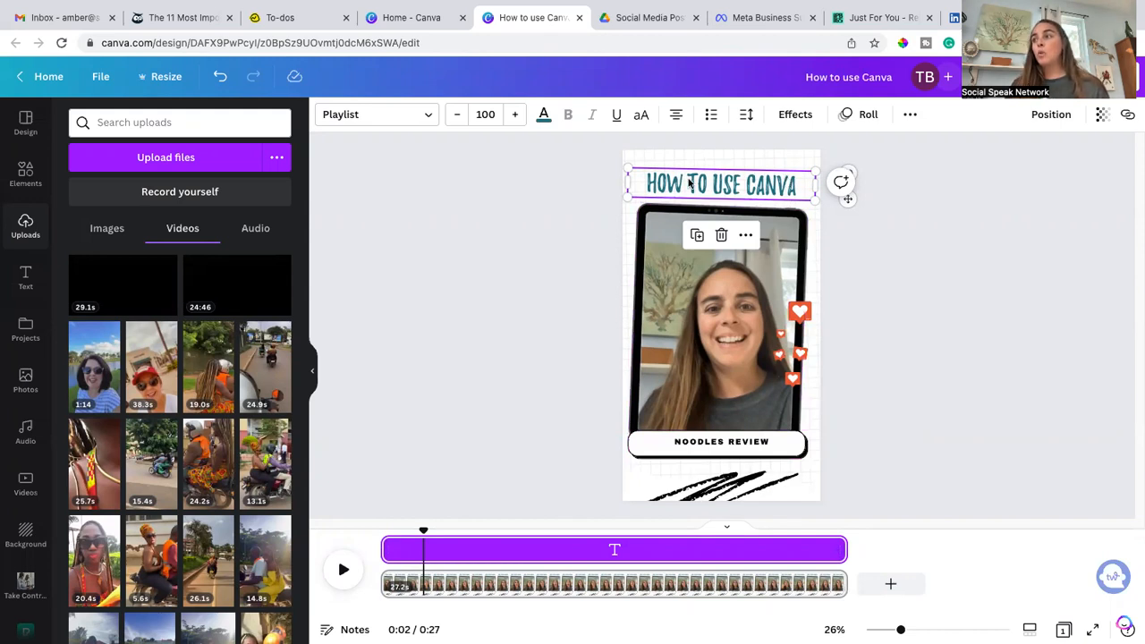
Step: Select the video and preview the playback
click(685, 387)
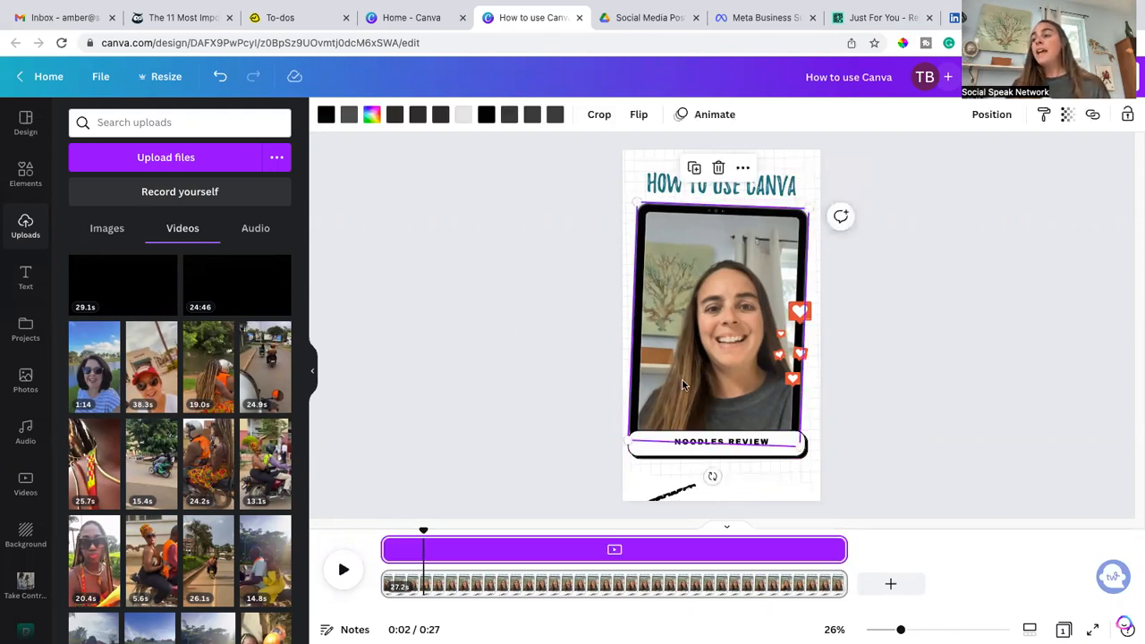
click(343, 569)
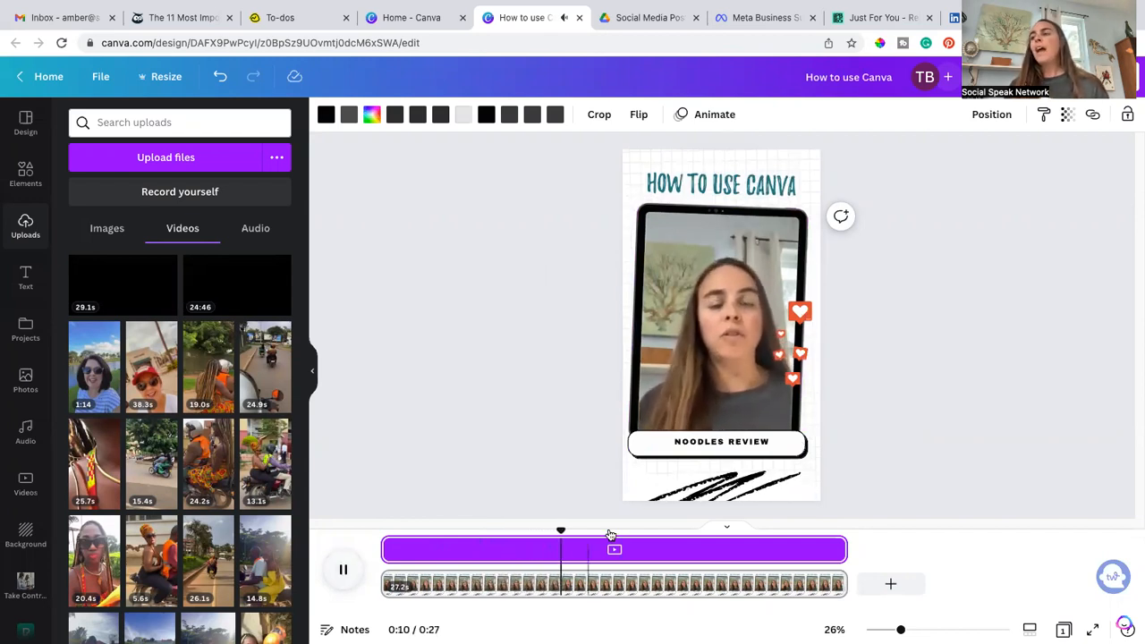
click(345, 570)
click(346, 570)
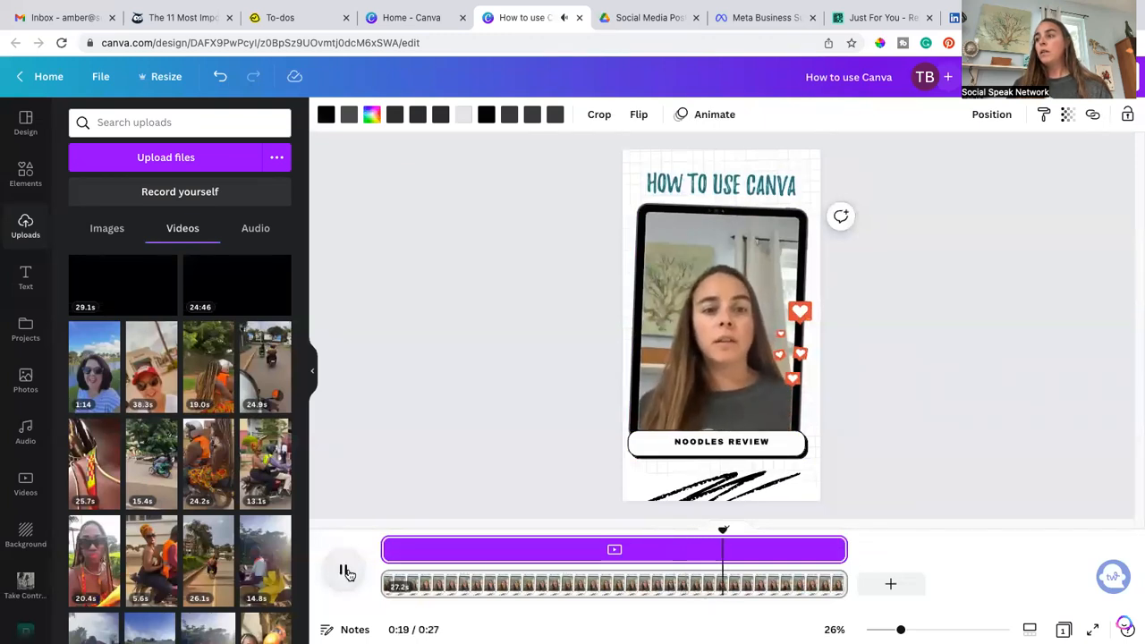
click(345, 571)
Step: Reposition the video inside the phone frame by shifting it slightly left
double_click(725, 401)
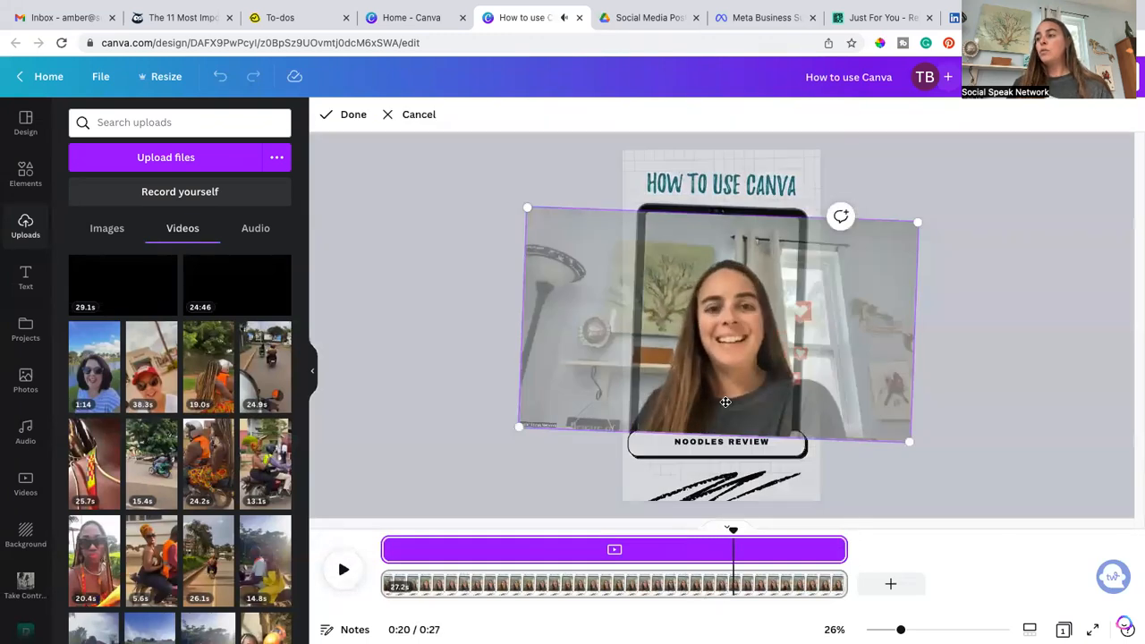
drag(740, 397, 718, 397)
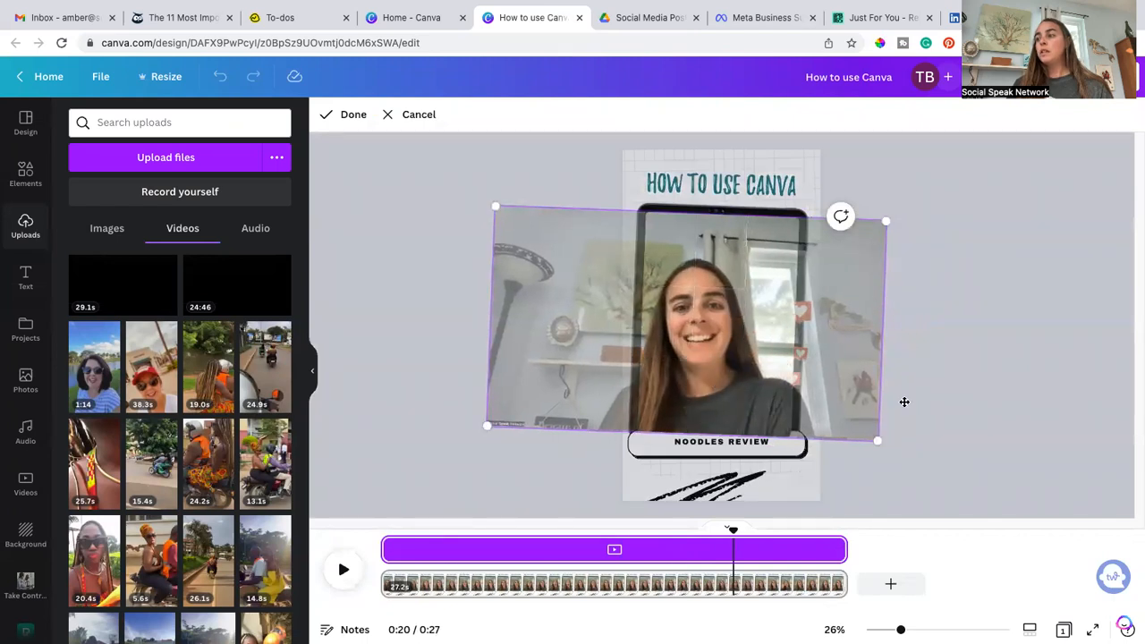
click(901, 500)
click(725, 556)
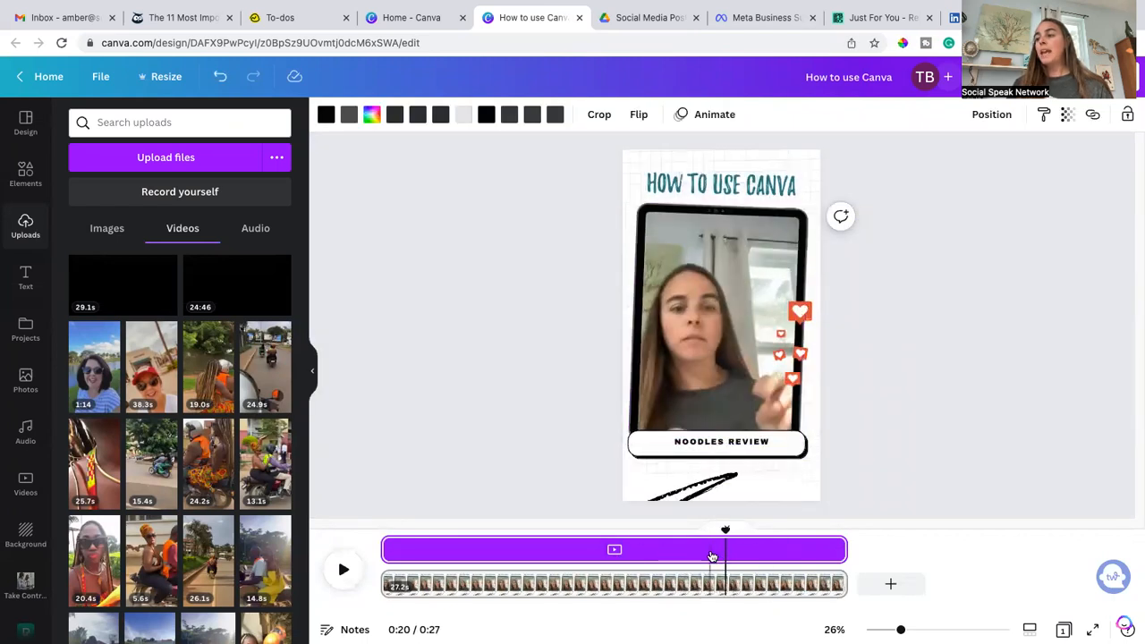
Step: Preview the playback again from the timeline
click(347, 574)
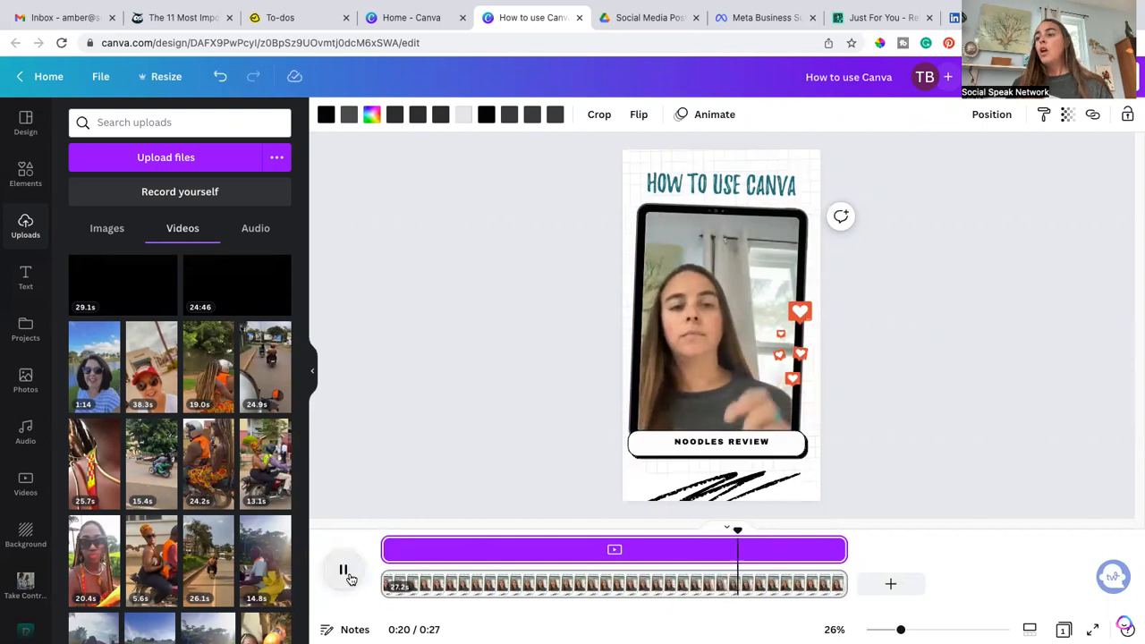
click(706, 554)
click(349, 573)
click(346, 573)
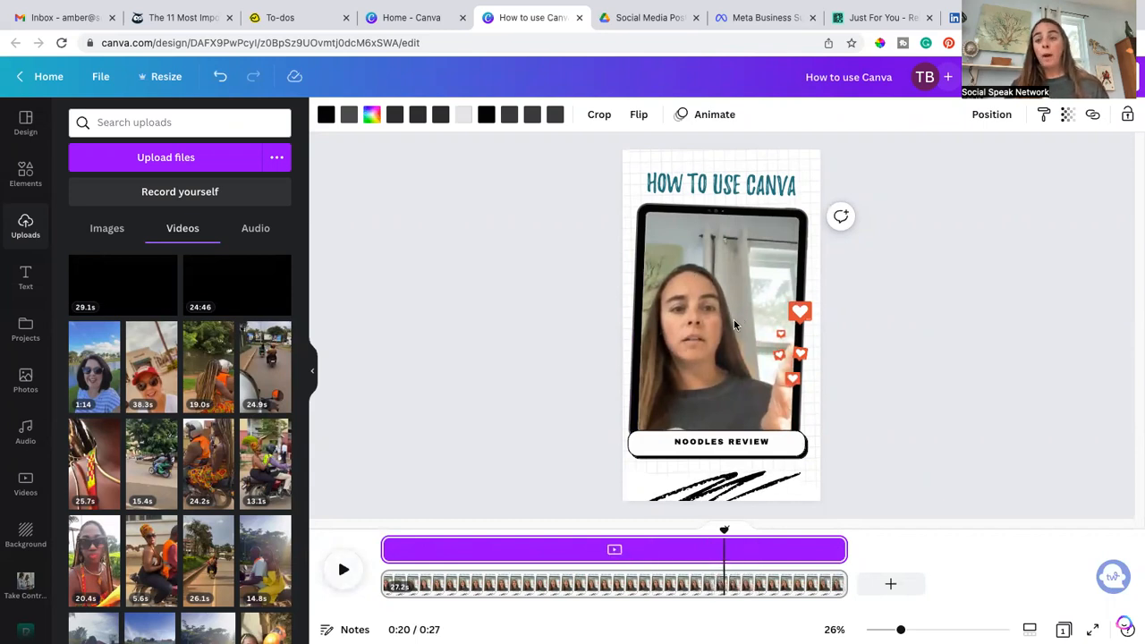
click(32, 283)
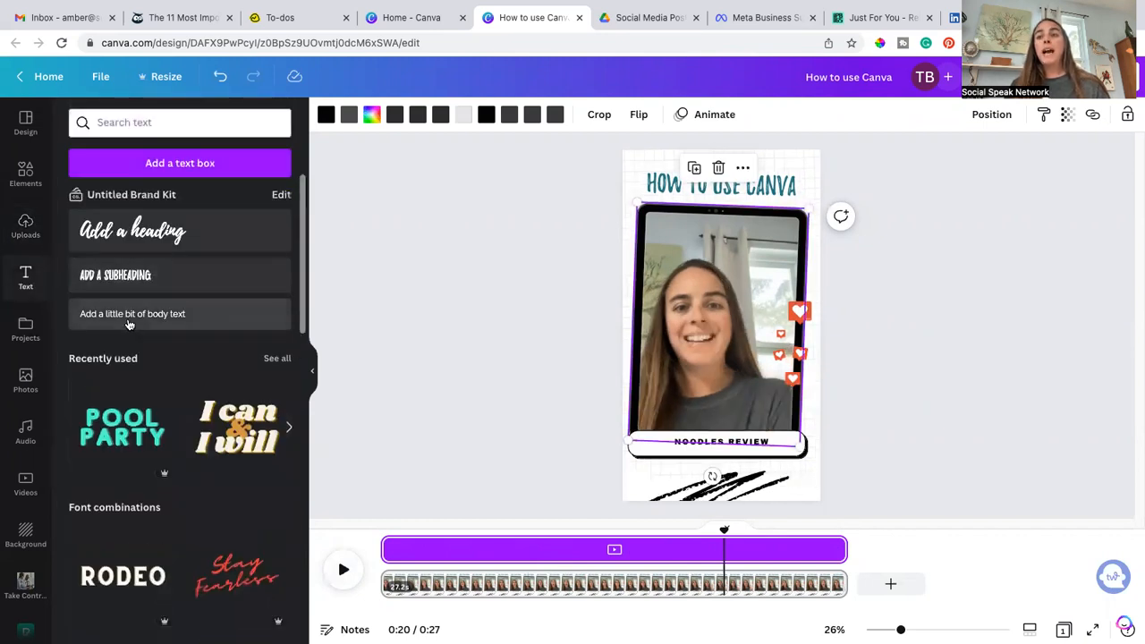
click(141, 313)
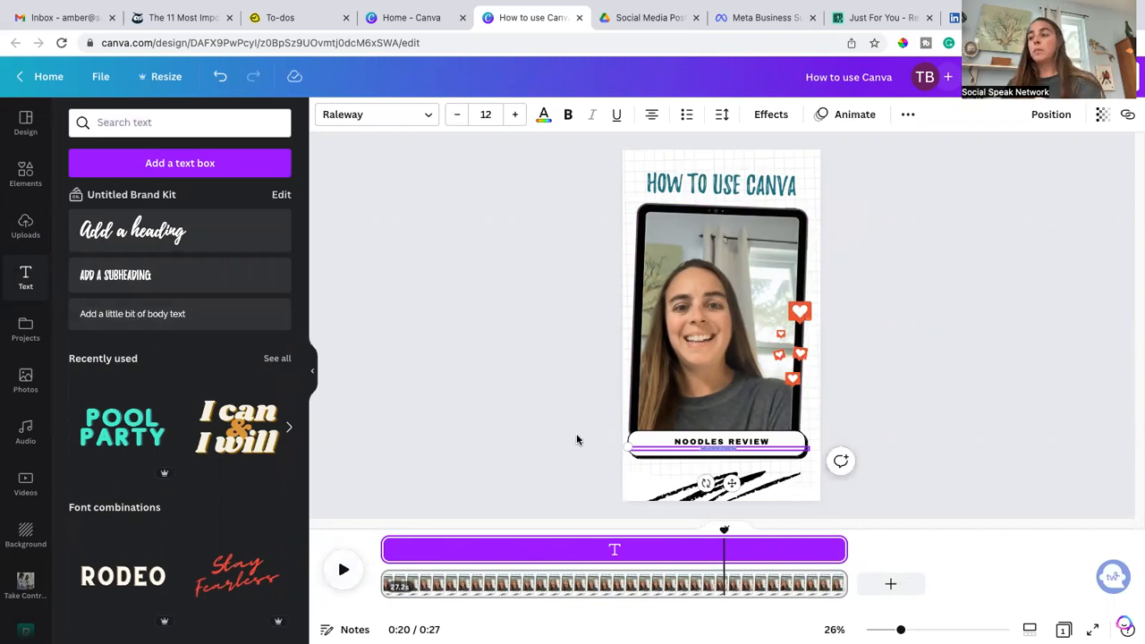
click(650, 447)
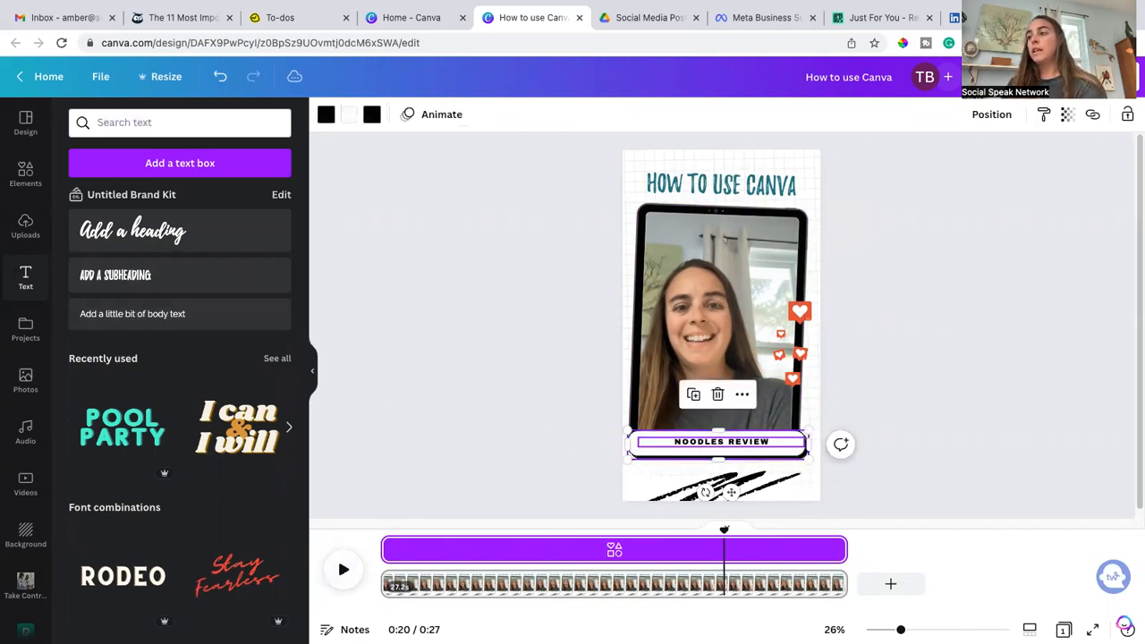
key(Delete)
click(220, 76)
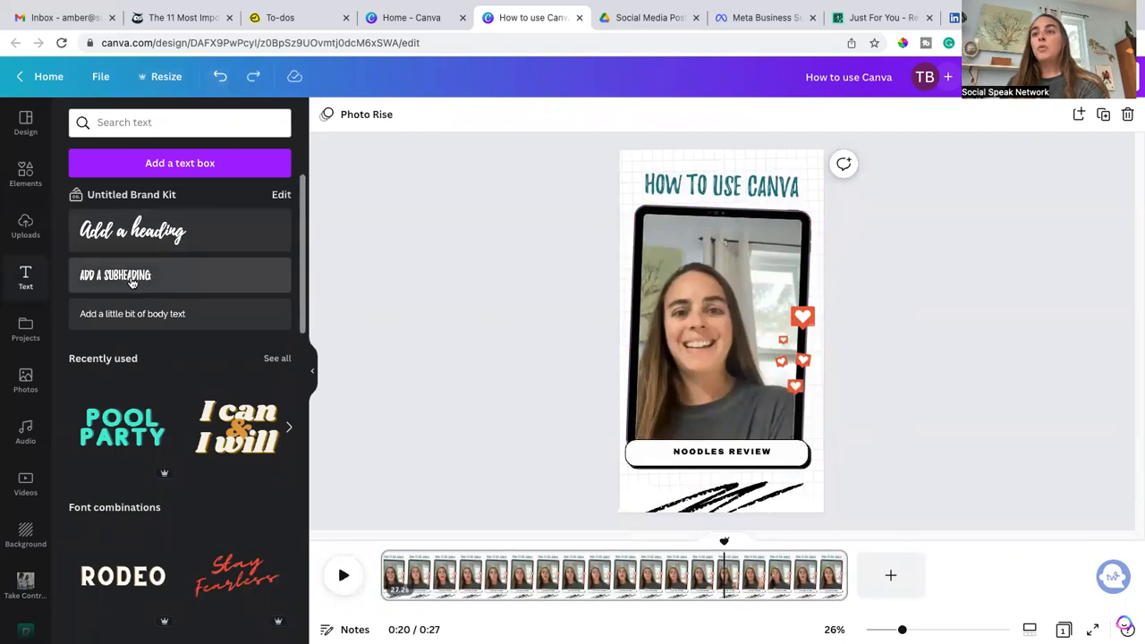
Step: Add a heading text box, enlarge it over the video, and change its text to TikTok
click(164, 234)
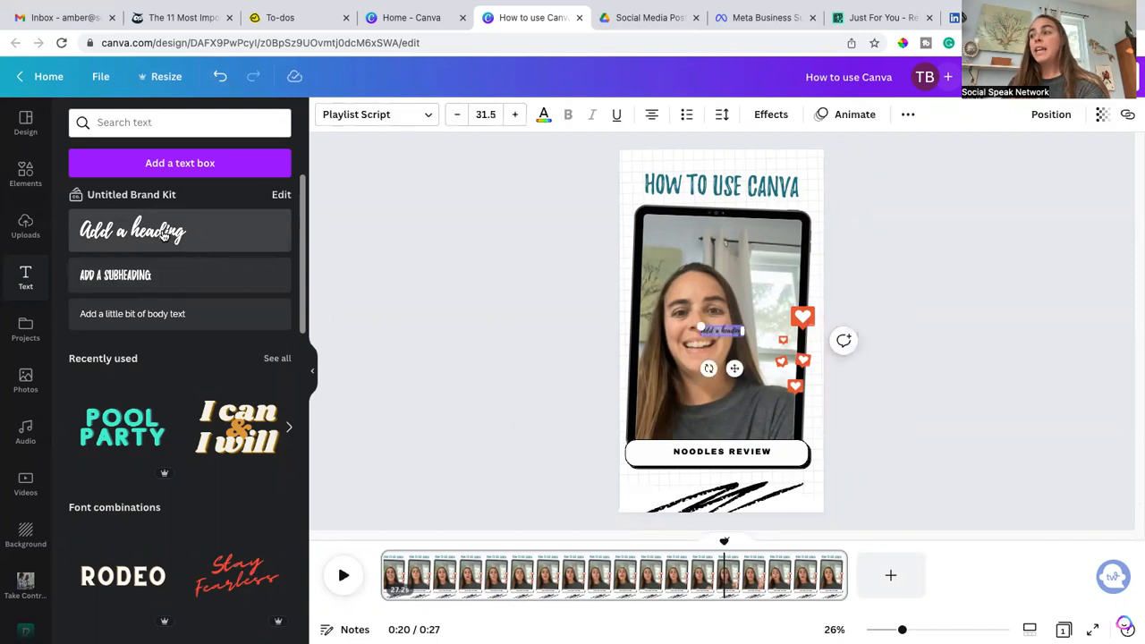
drag(741, 336, 787, 350)
drag(746, 384, 710, 414)
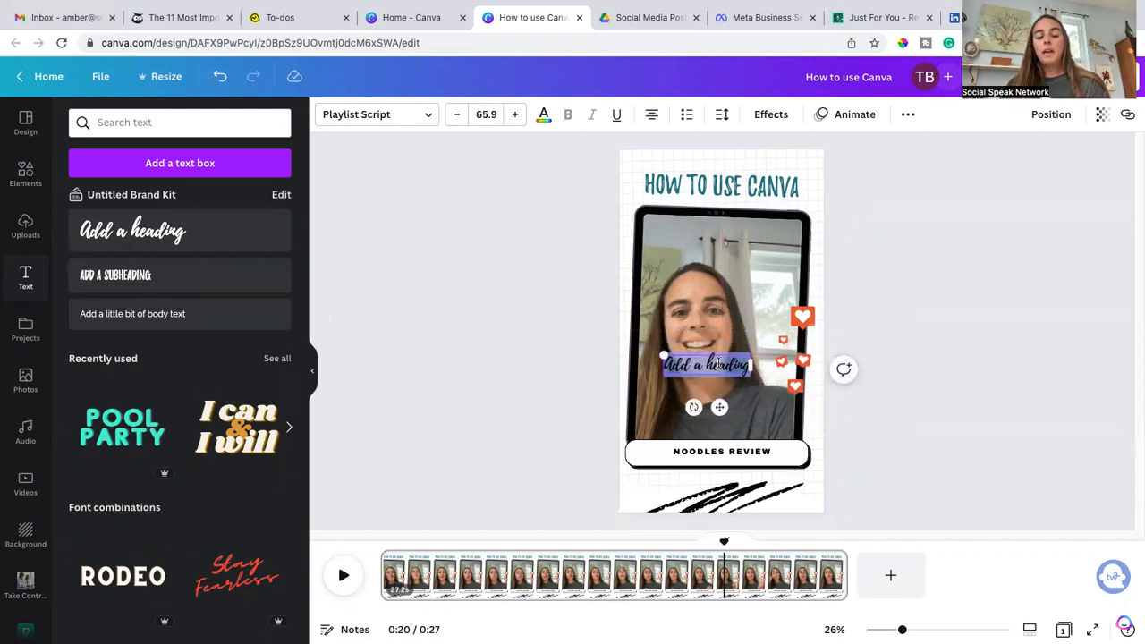
text(TikTok)
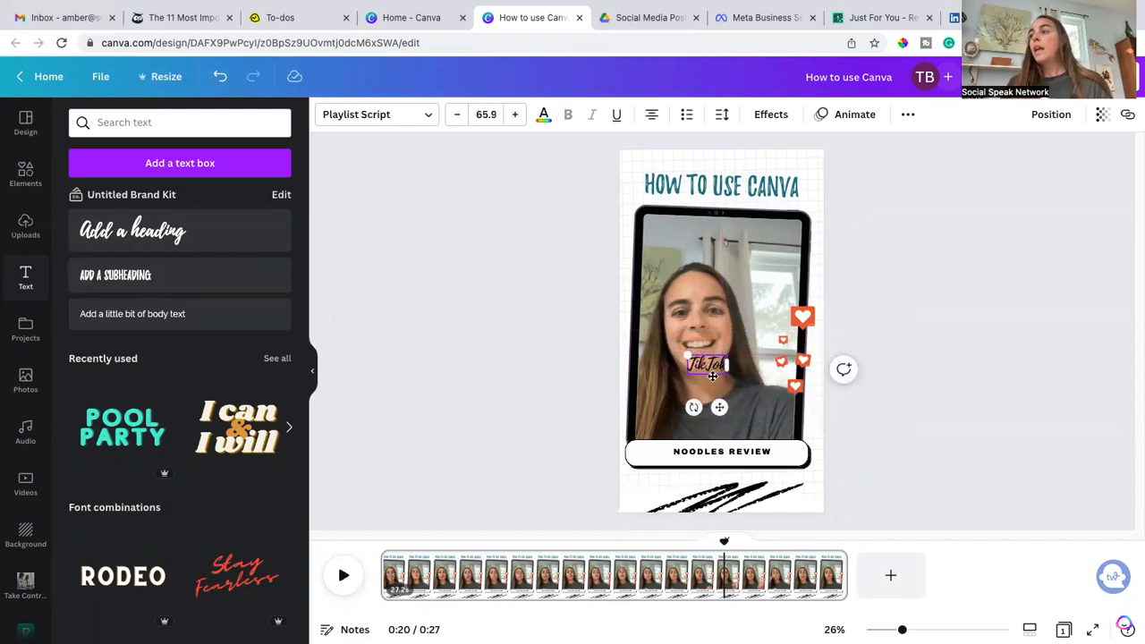
Step: Remove the NOODLES REVIEW text and move the TikTok heading into the empty white pill
click(728, 452)
click(724, 442)
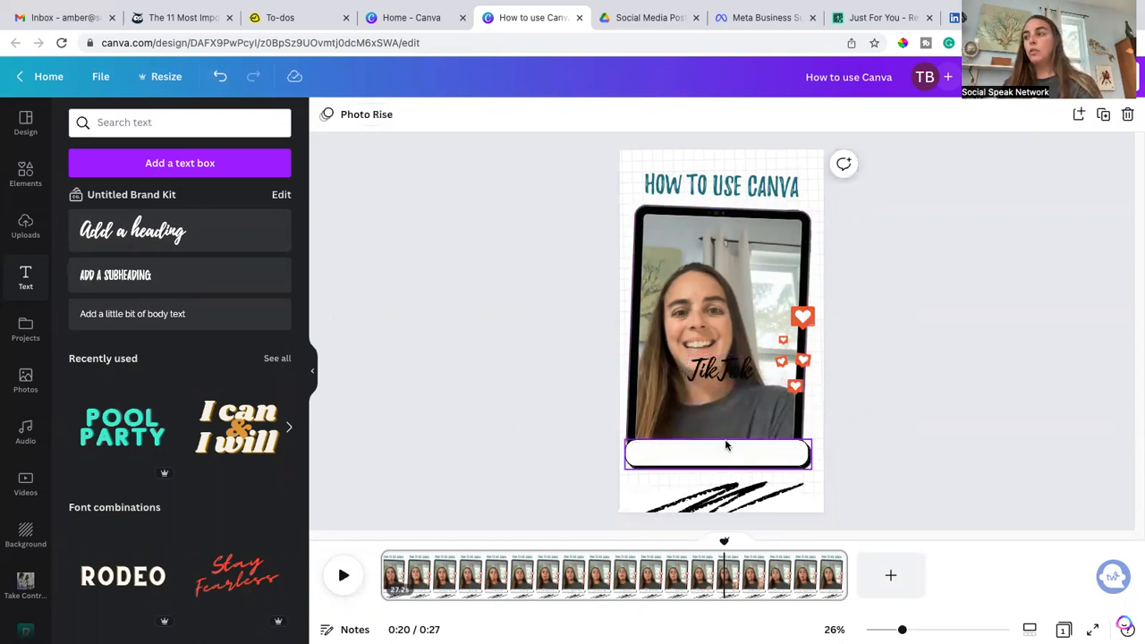
drag(720, 371, 716, 450)
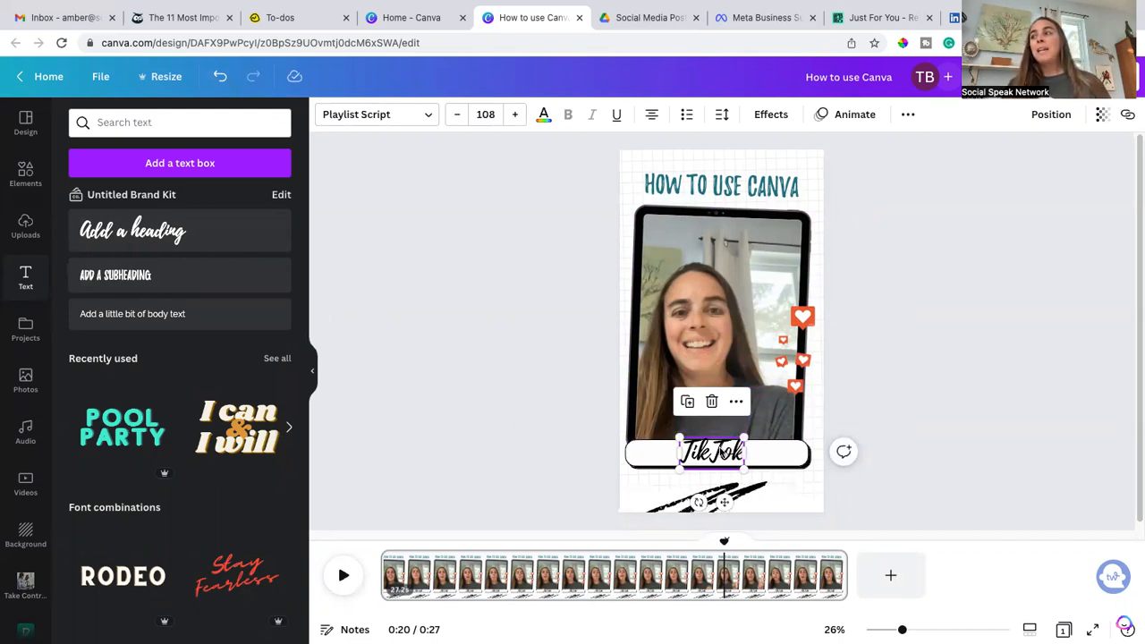
Step: Change the TikTok text font to Raleway and set its size to 85
double_click(721, 453)
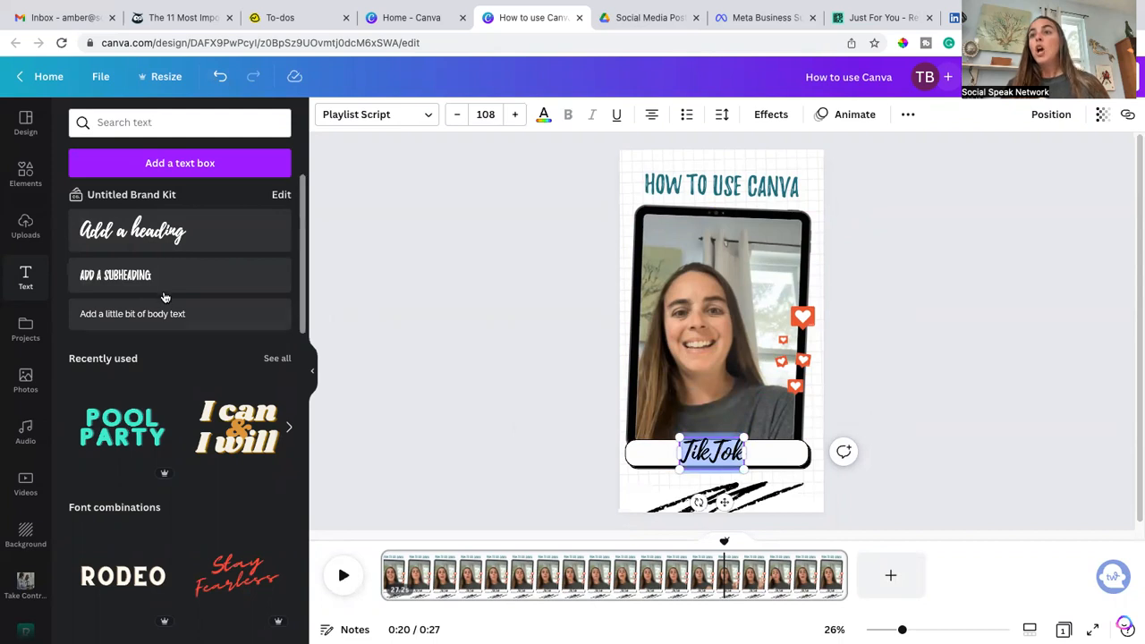
click(373, 116)
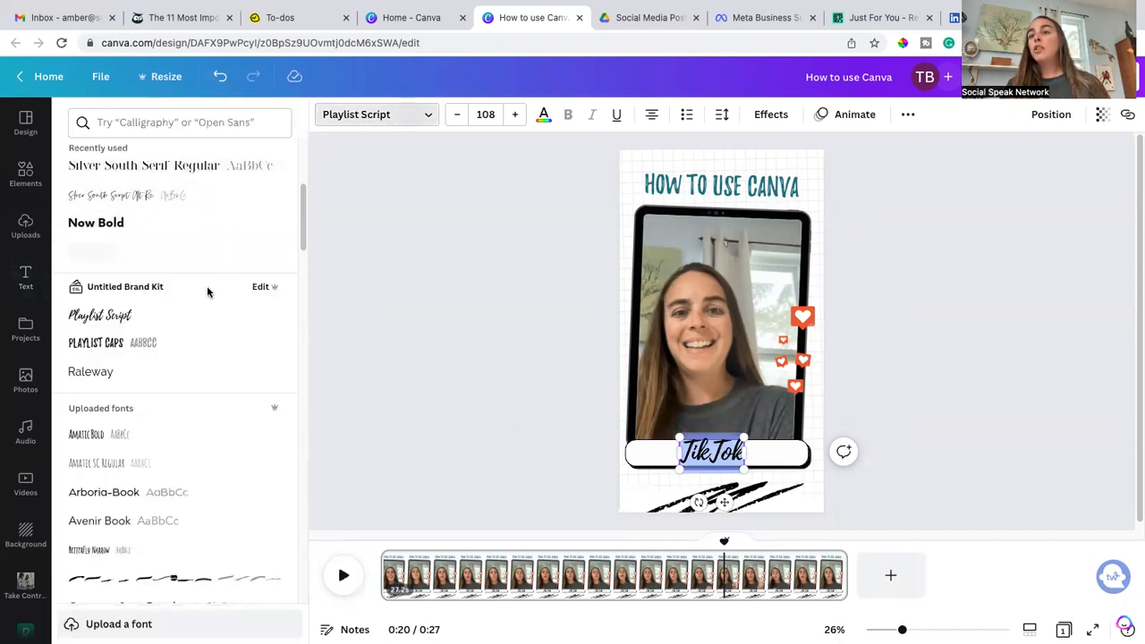
click(150, 374)
click(486, 115)
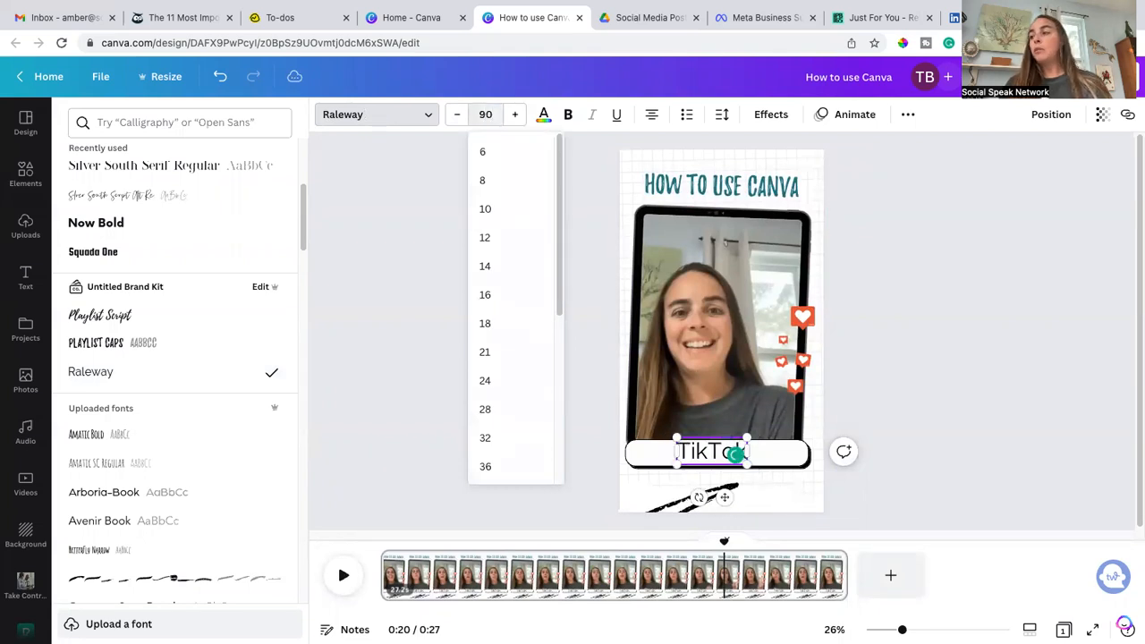
key(Return)
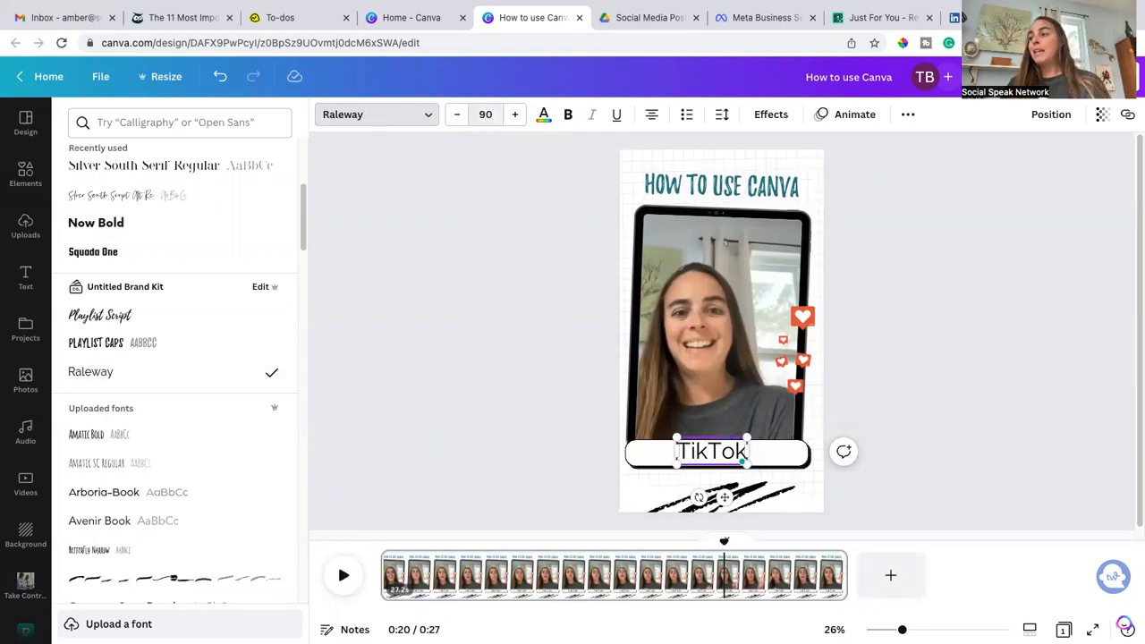
click(485, 115)
key(Return)
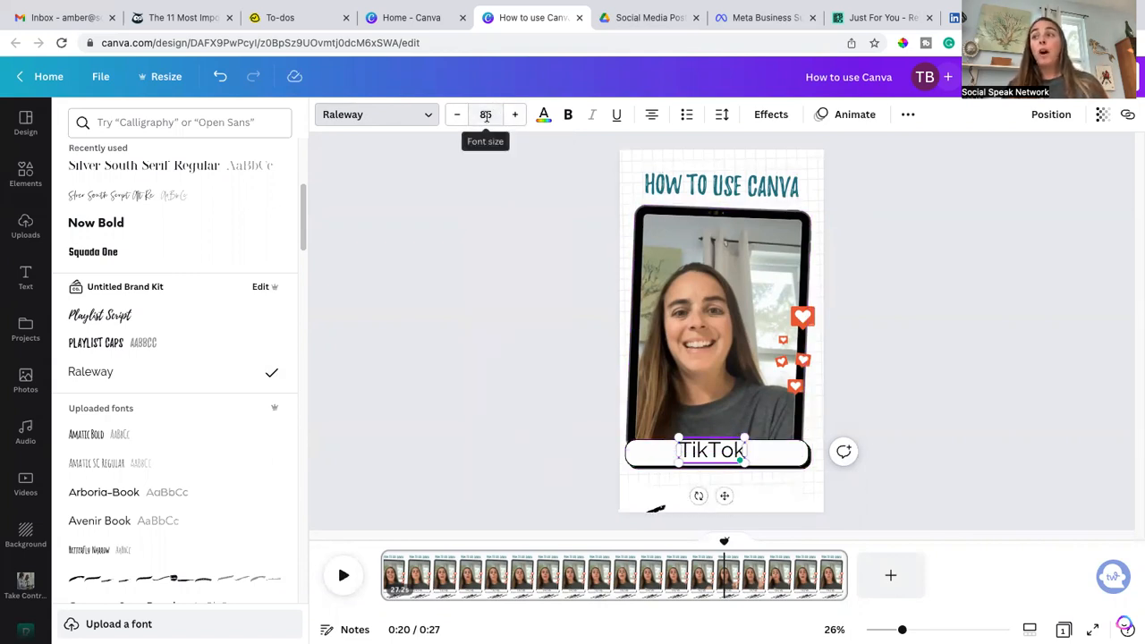
Step: Shrink the TikTok text to about 68.8 and center it within the pill
drag(742, 436, 729, 443)
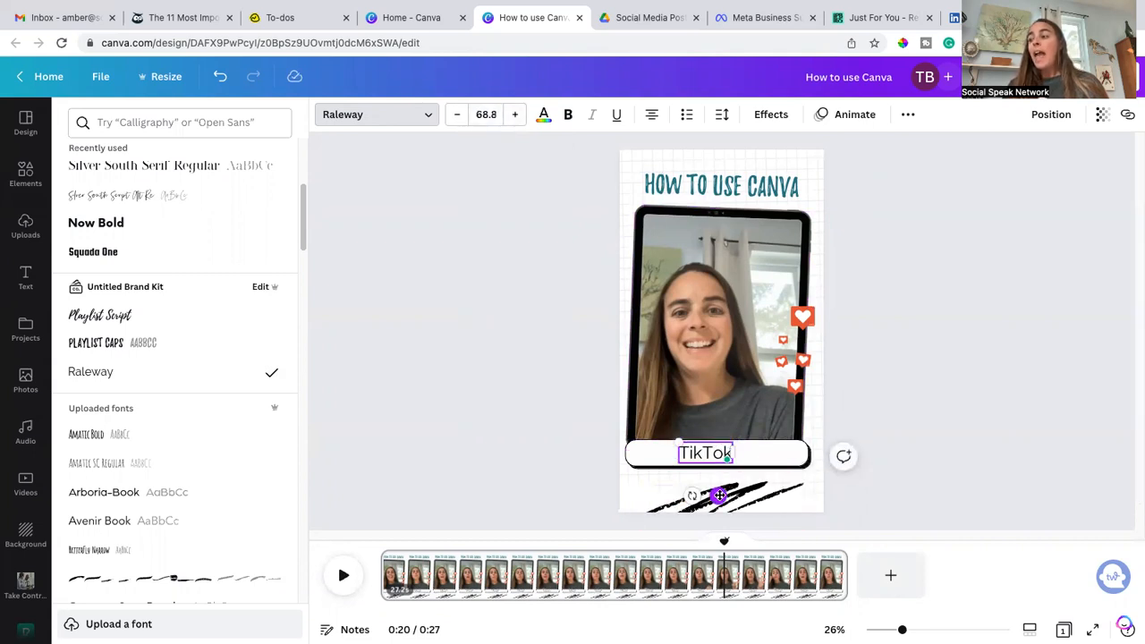
drag(719, 495, 731, 495)
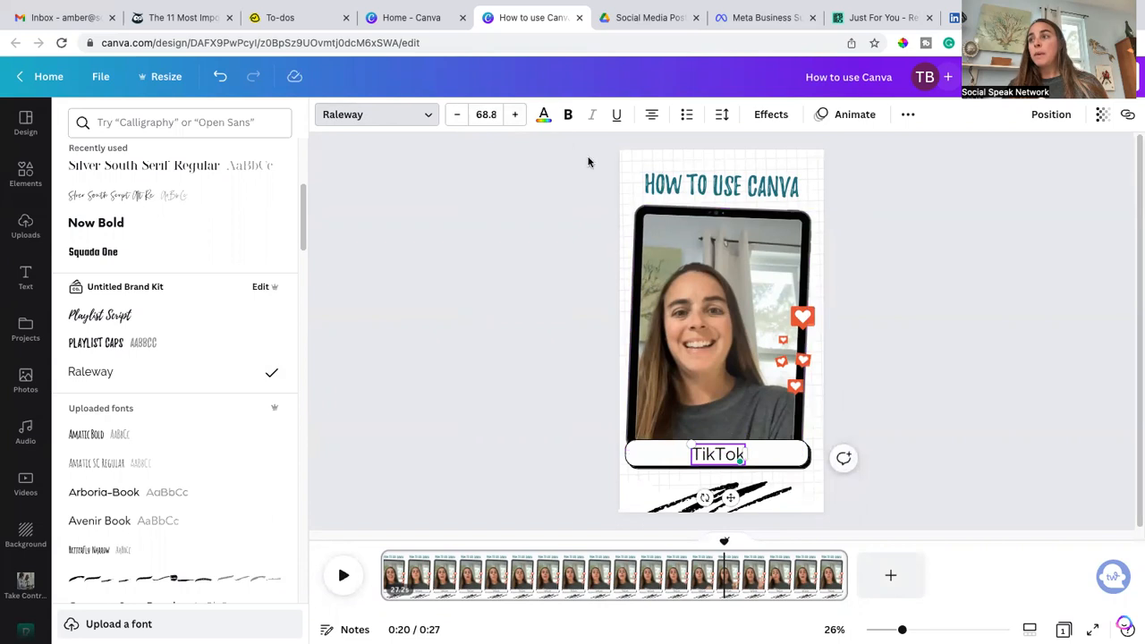
Step: Color the TikTok text maroon from the SocialSpeak palette and make it bold
click(545, 116)
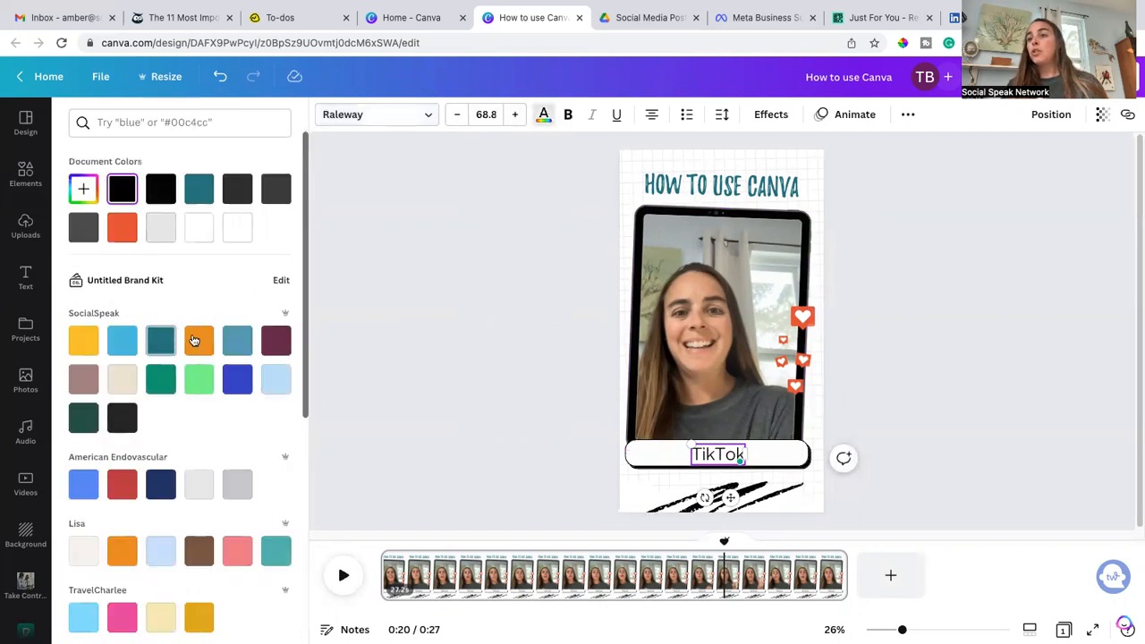
click(280, 343)
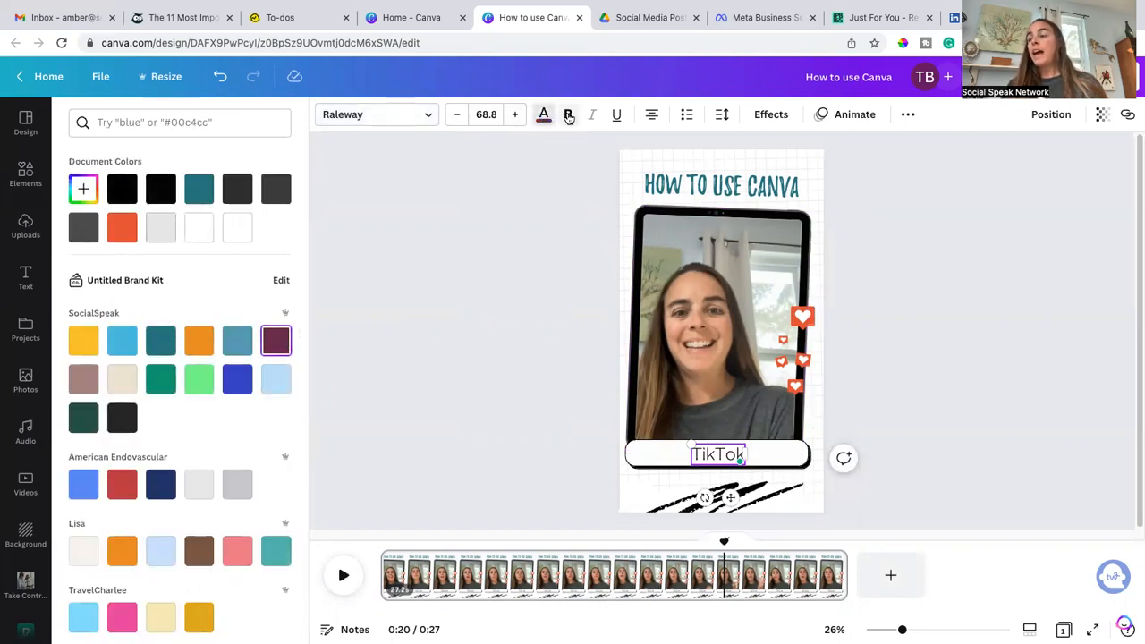
click(800, 460)
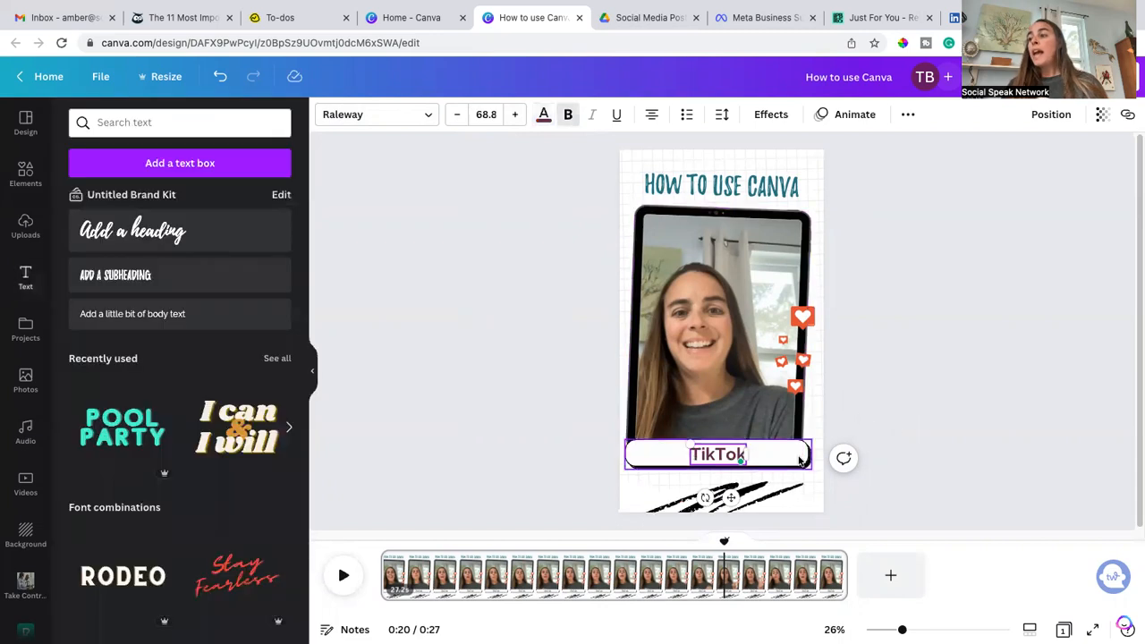
click(890, 389)
click(714, 456)
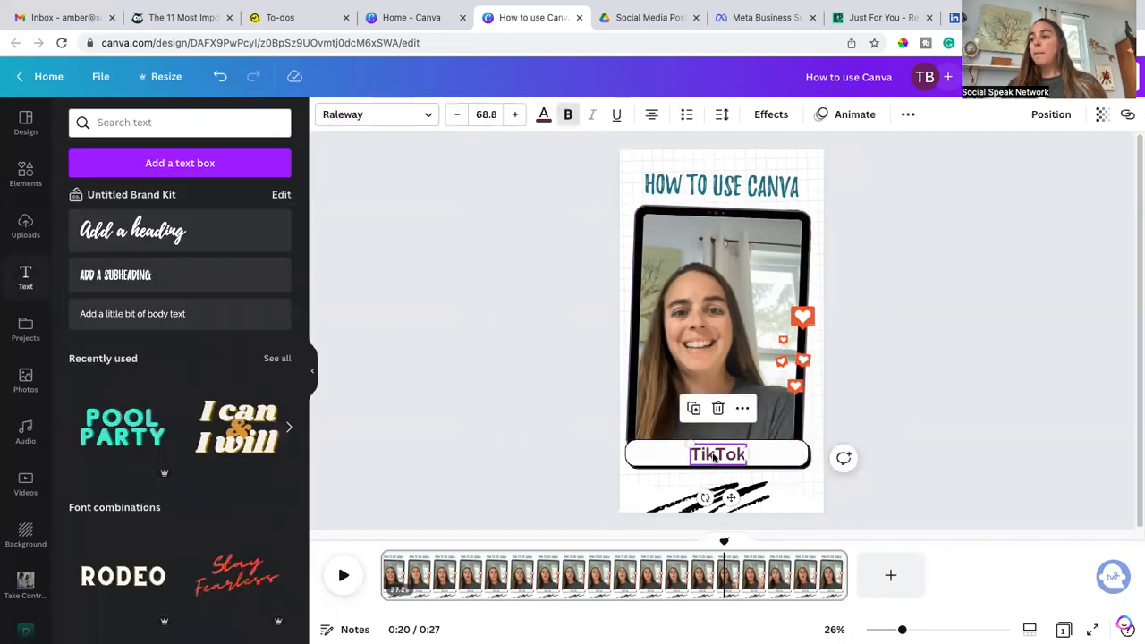
Step: Open the TikTok text's timing and trim it to a short span of about 1.9 s starting near 0:17
click(741, 410)
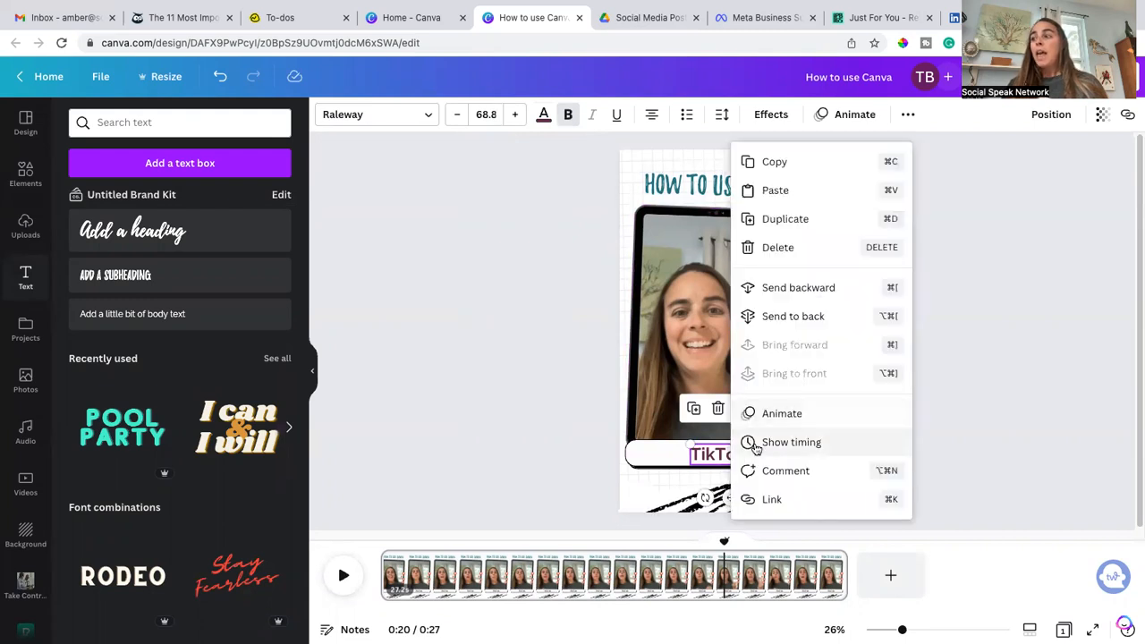
click(748, 442)
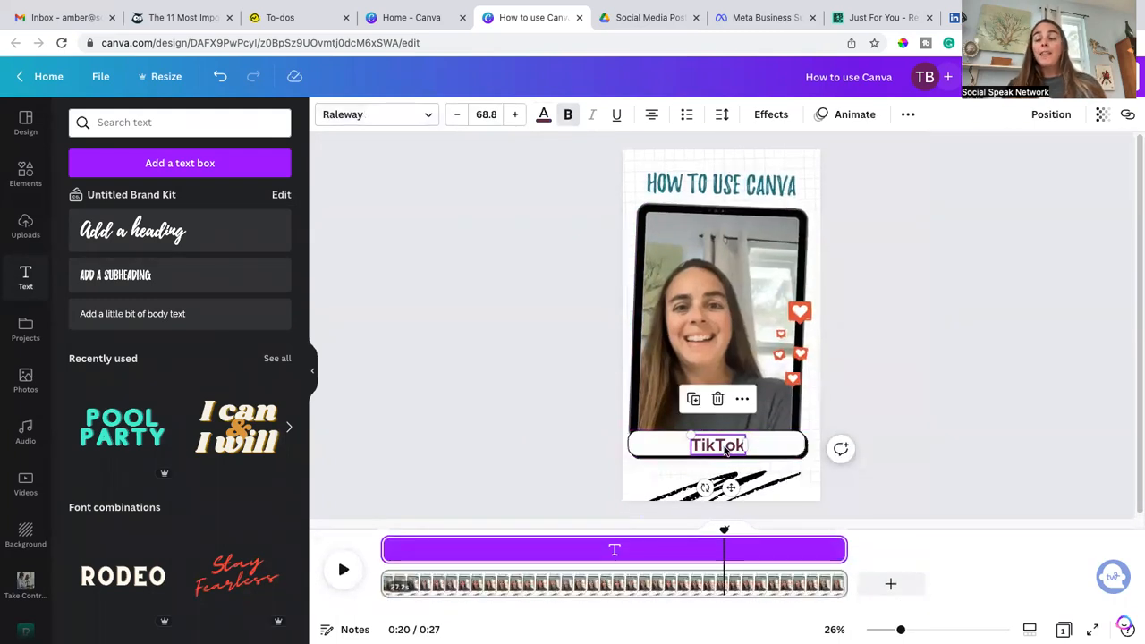
drag(384, 549, 694, 578)
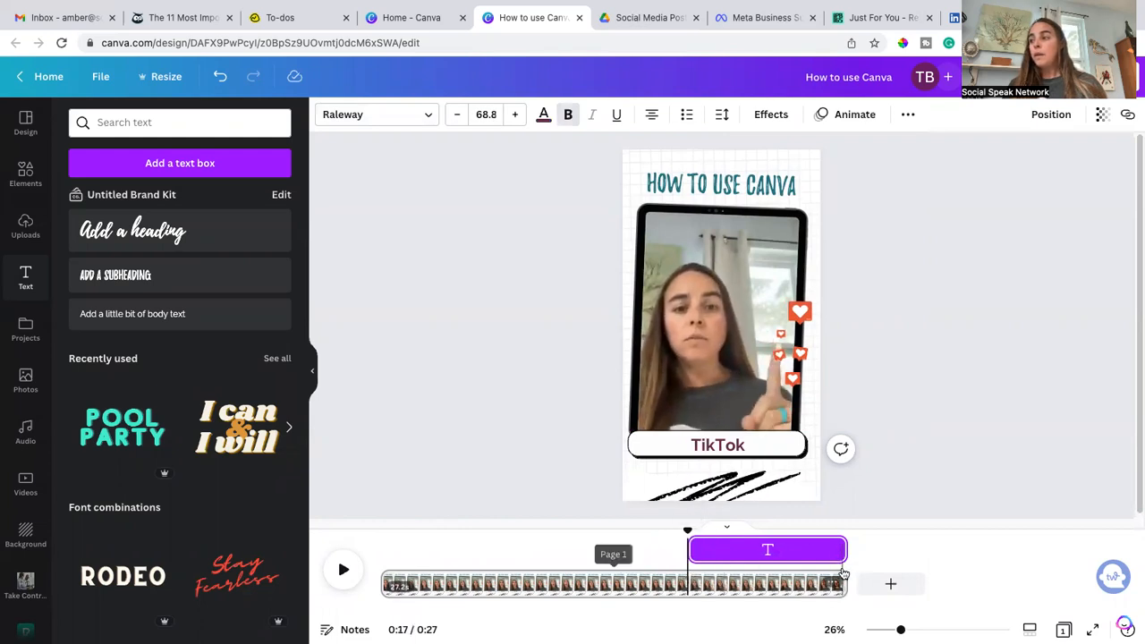
drag(845, 549, 718, 559)
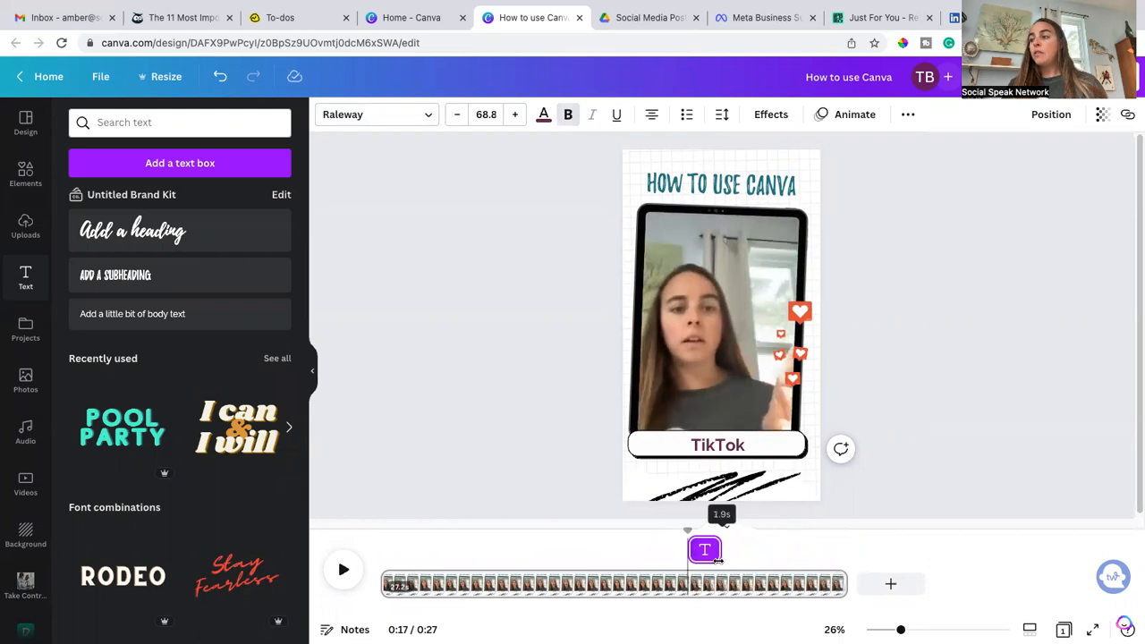
Step: Preview the video and shift the TikTok text's timing block slightly later
click(613, 583)
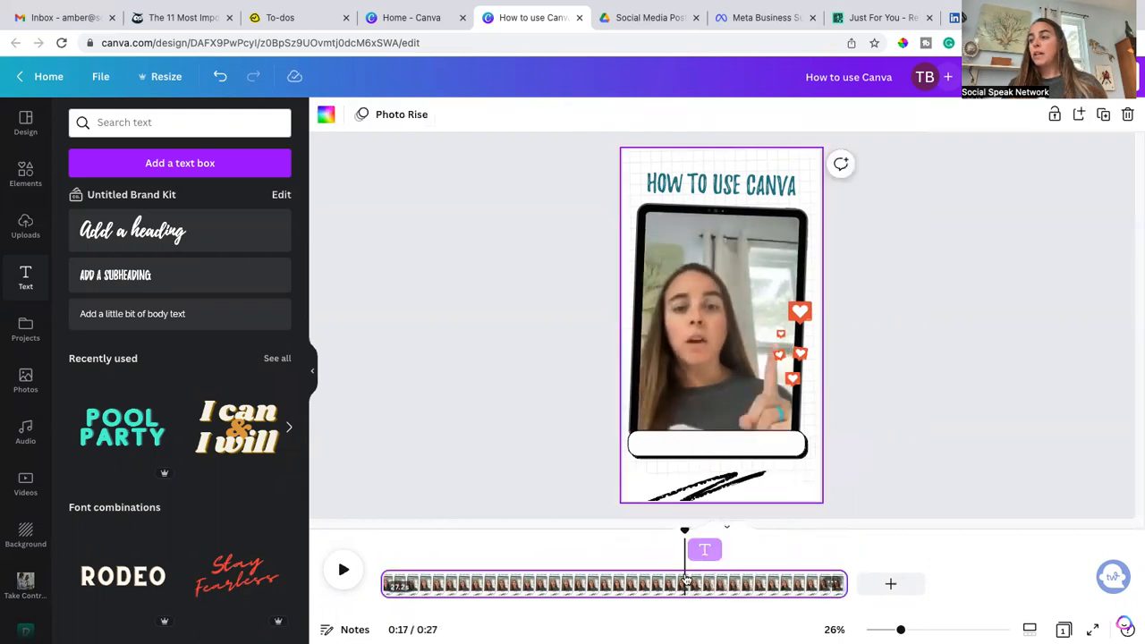
click(343, 570)
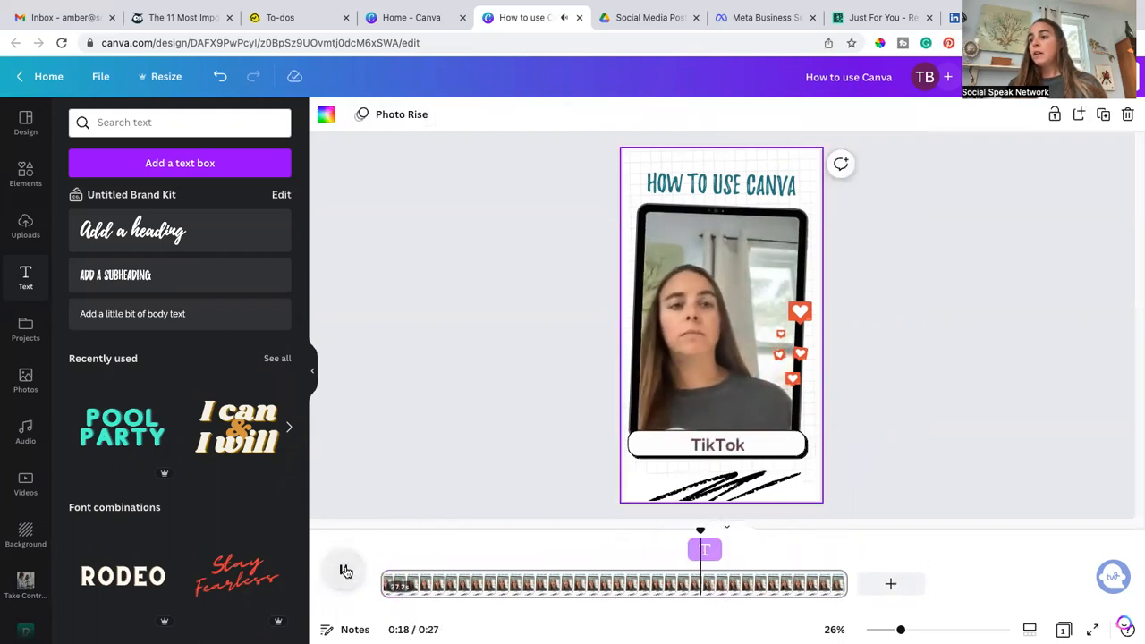
click(345, 570)
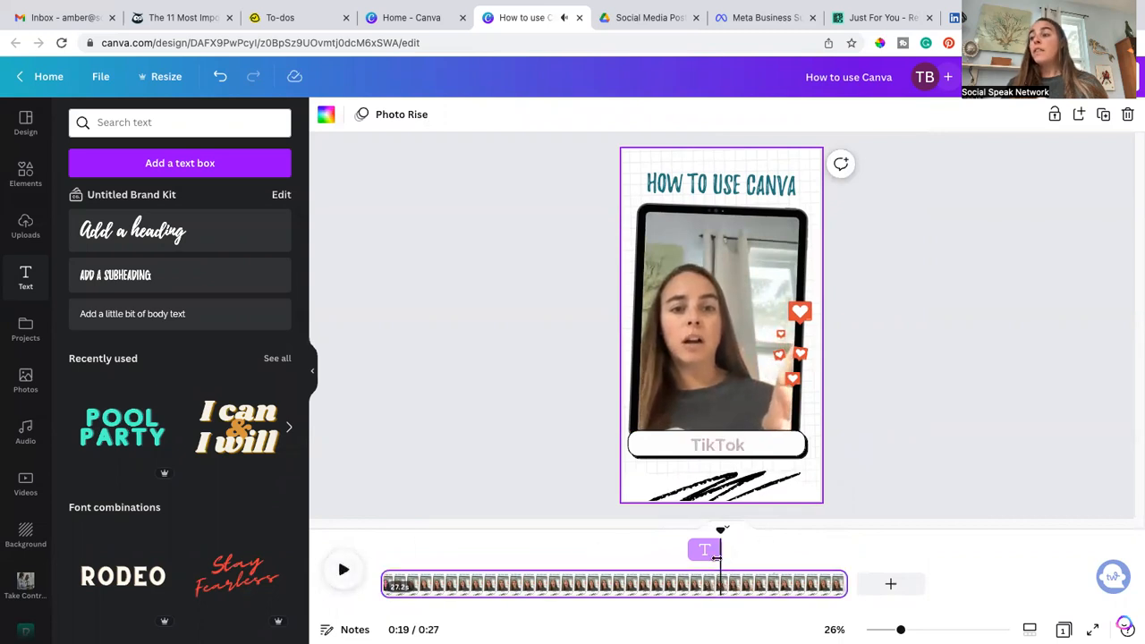
drag(705, 556, 725, 551)
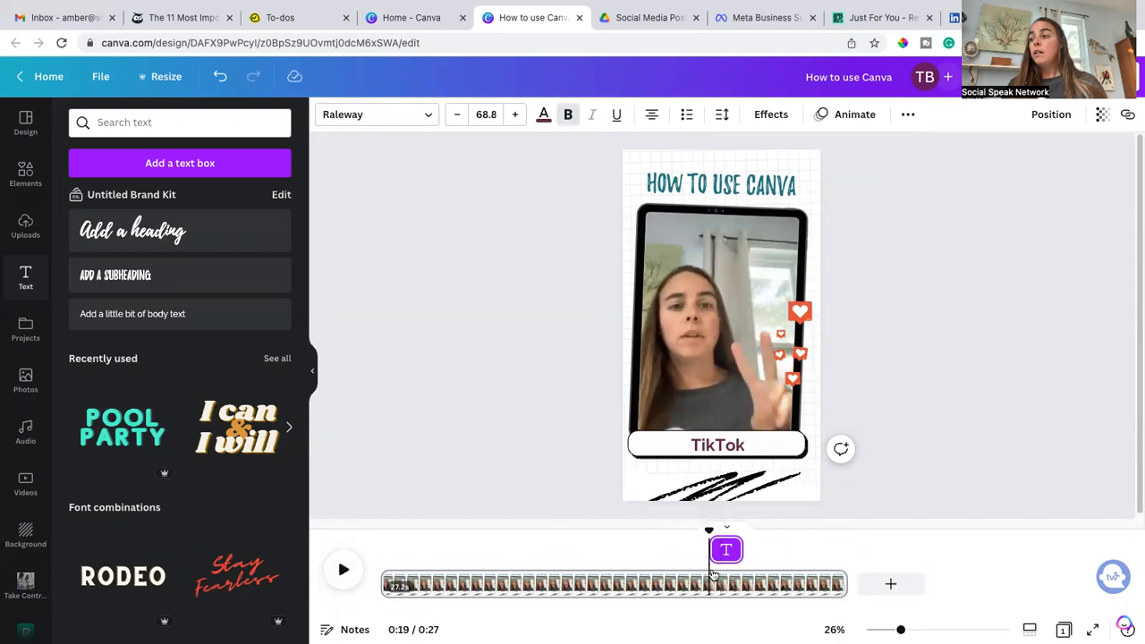
click(553, 586)
click(345, 572)
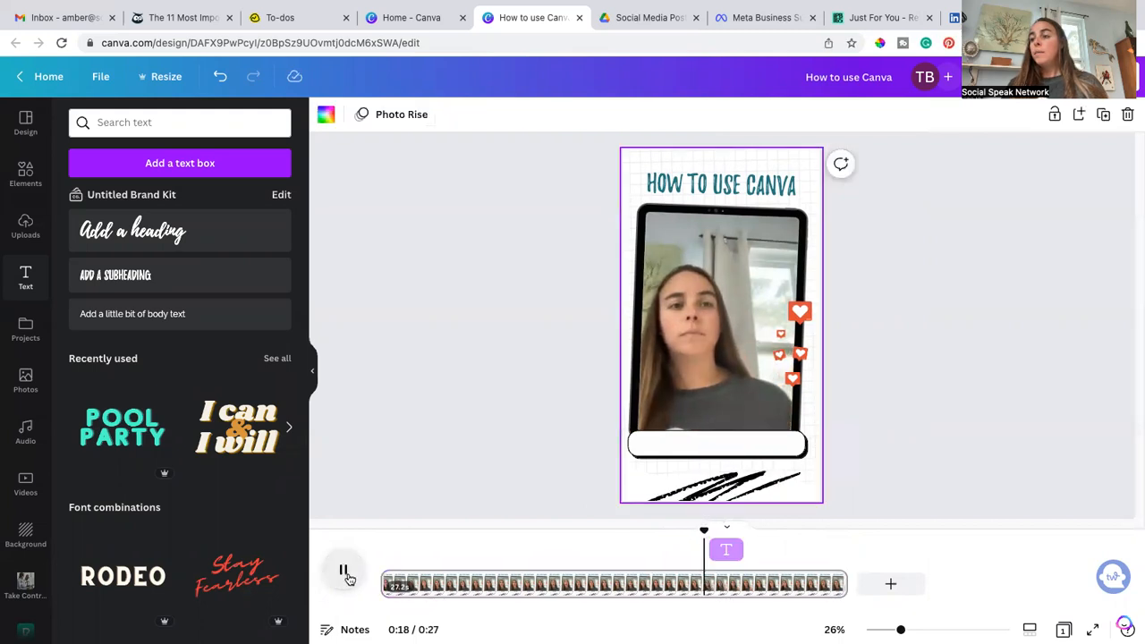
click(345, 572)
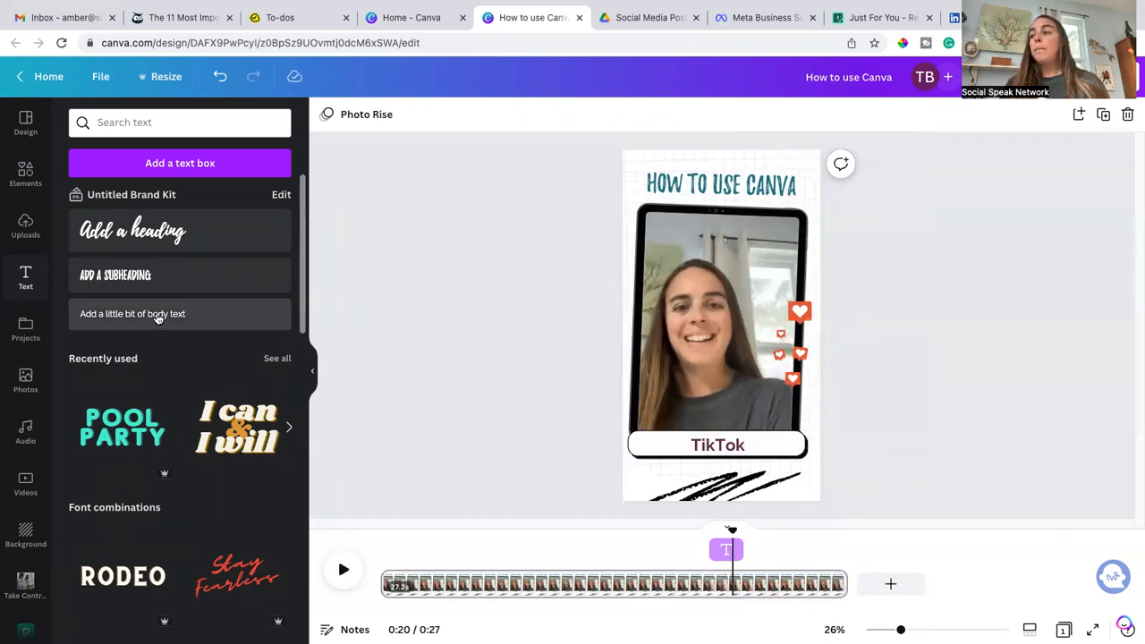
Step: Add a body text box, move it onto the video, and set its font size to 68.8
click(715, 445)
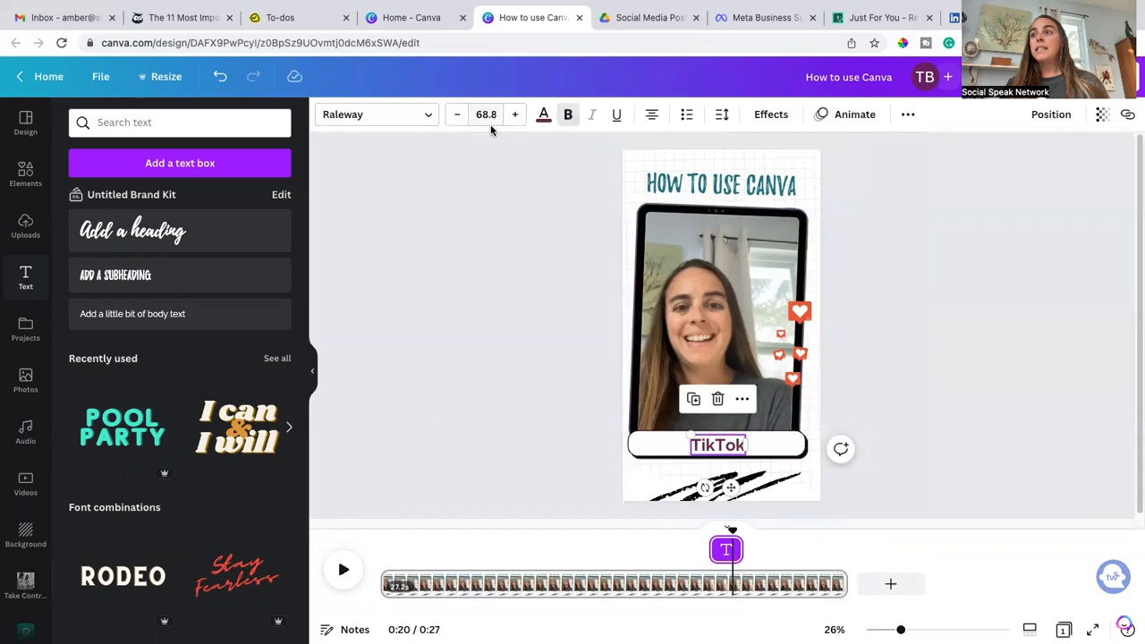
click(152, 315)
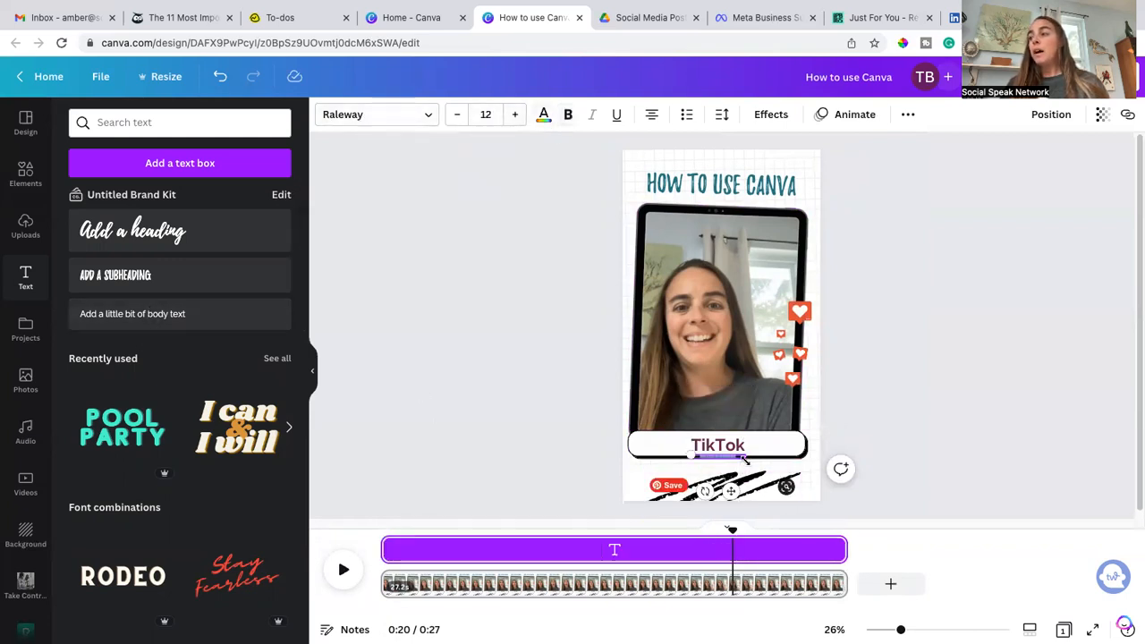
drag(729, 489, 723, 391)
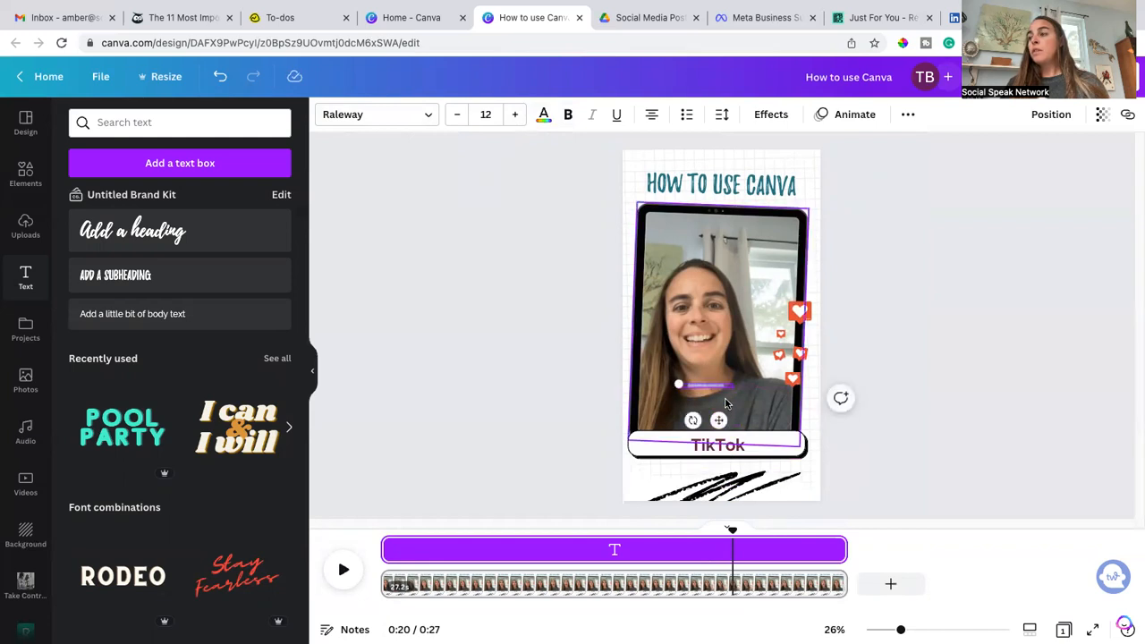
click(480, 117)
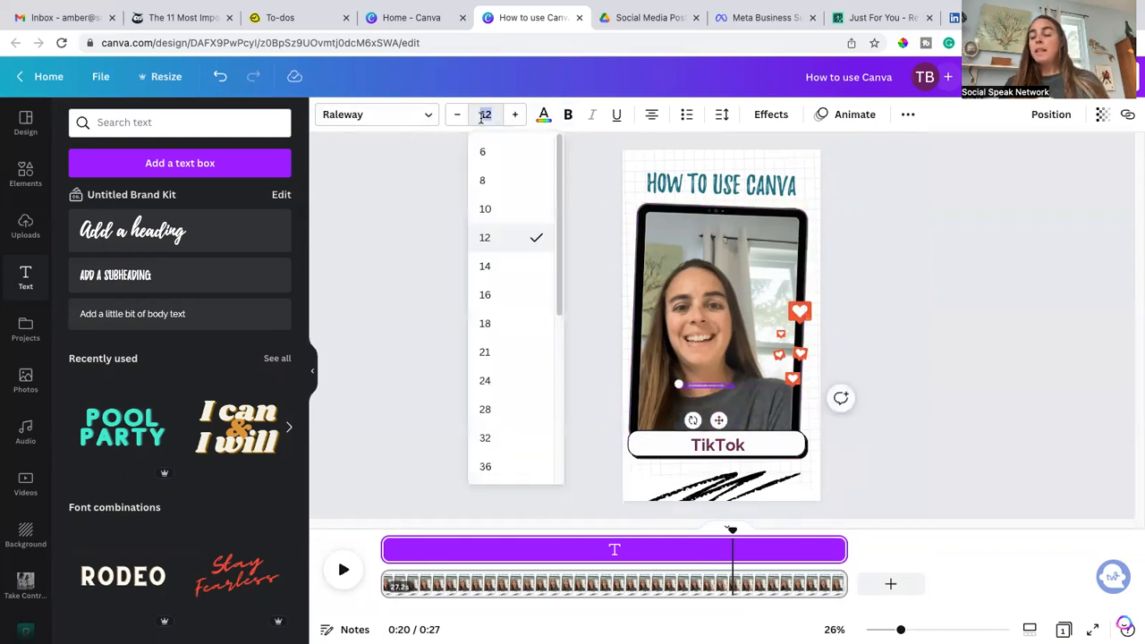
text(68.8)
key(Return)
Step: Widen the new text box and replace its placeholder text with Videos
drag(735, 438, 781, 437)
double_click(747, 418)
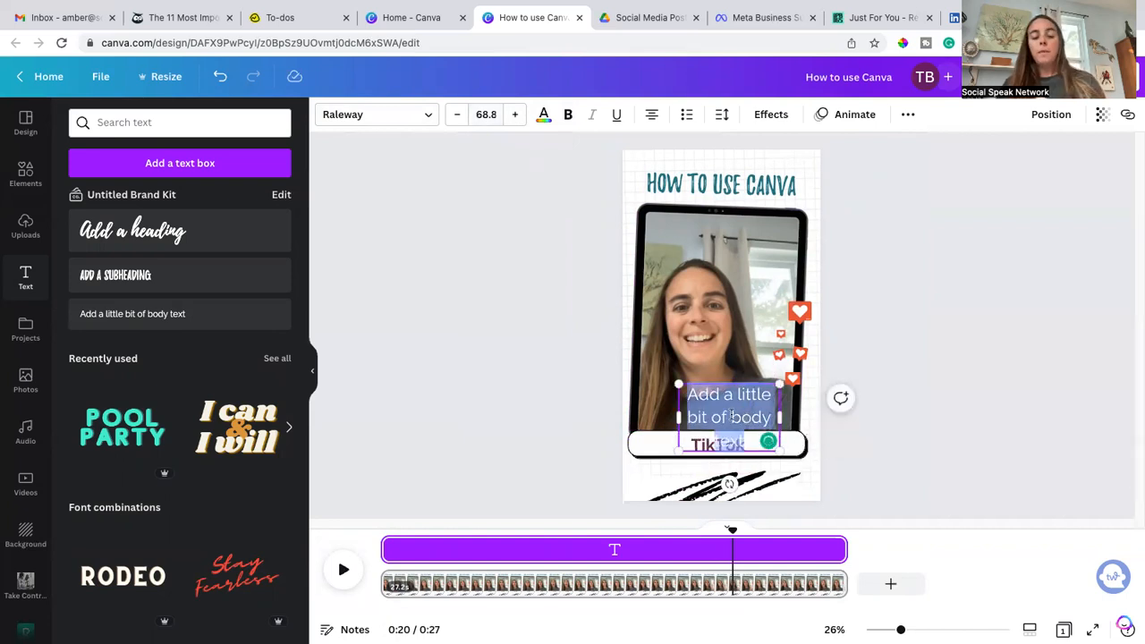
text(Videos)
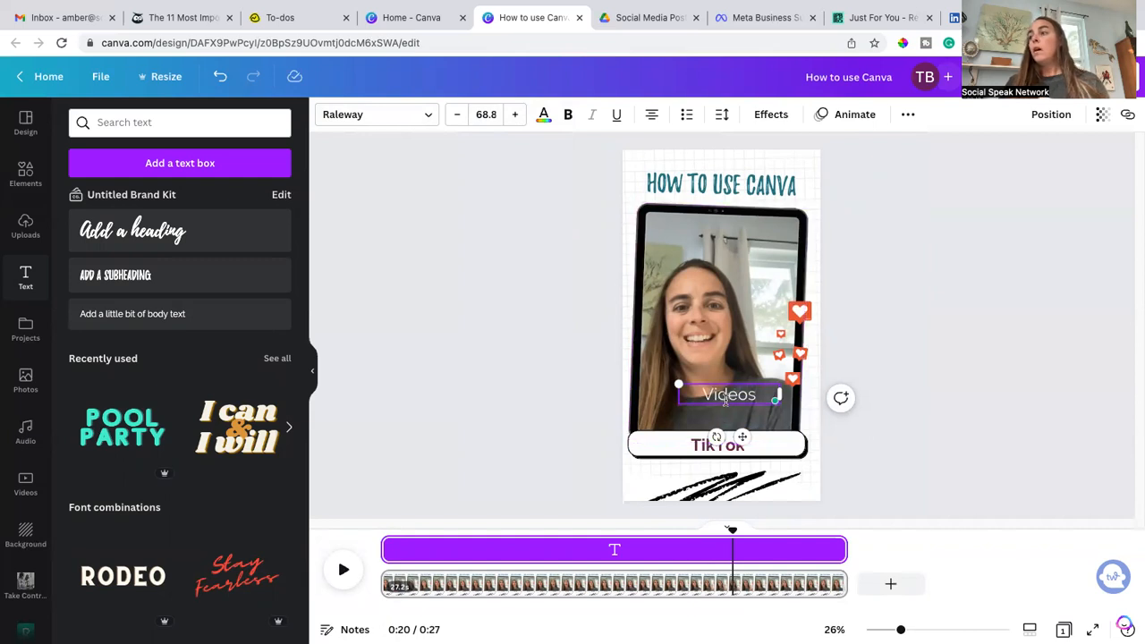
Step: Make the Videos text bold and color it maroon from the SocialSpeak palette
key(ctrl+a)
click(567, 120)
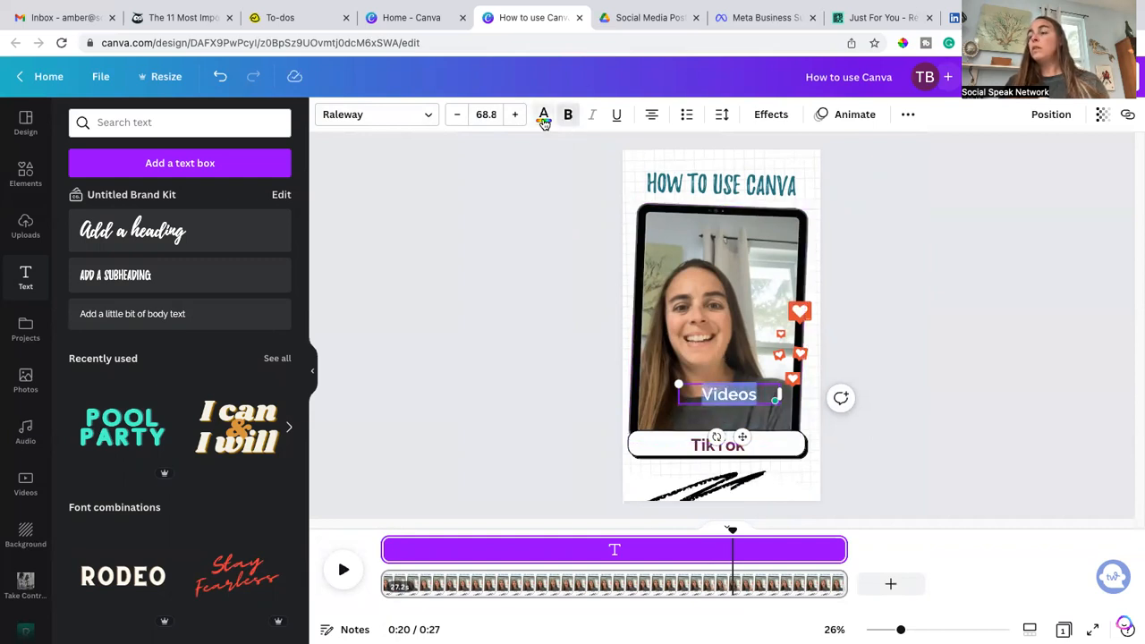
click(543, 116)
click(276, 340)
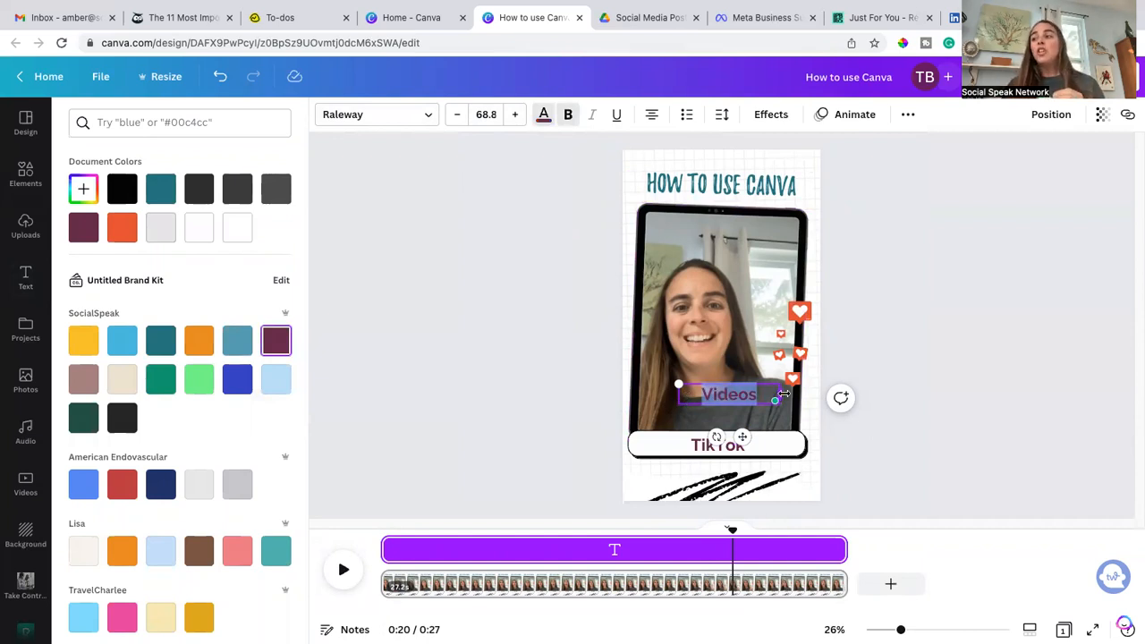
Step: Move the Videos text into the white pill and trim its timing to a short span right after the TikTok label
drag(745, 435, 738, 483)
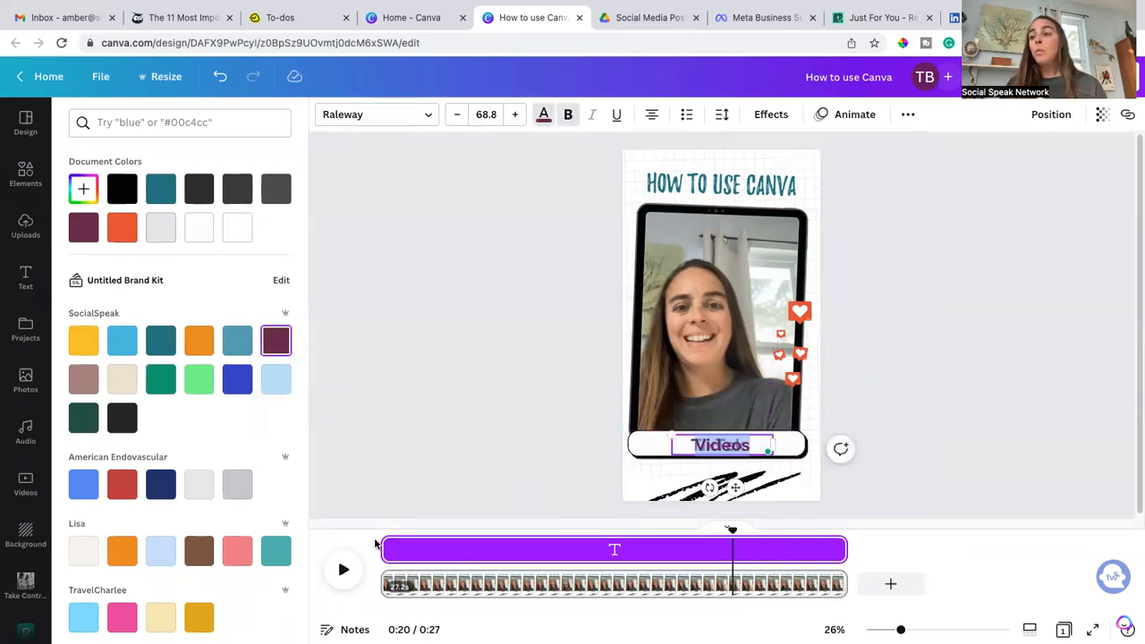
drag(383, 549, 686, 566)
drag(842, 547, 707, 549)
click(679, 581)
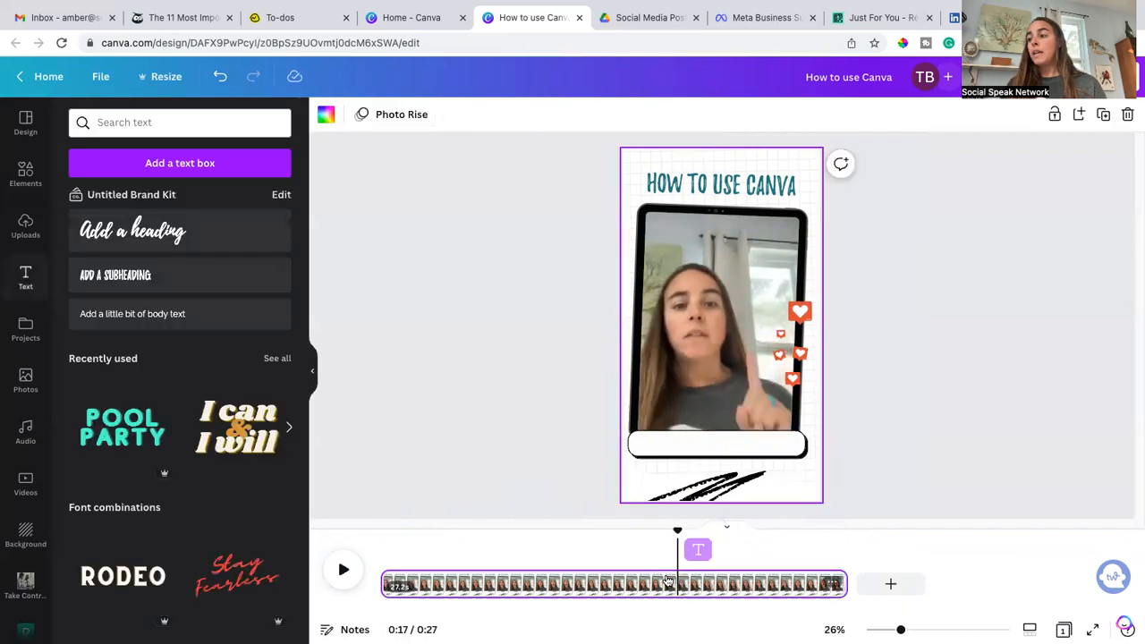
Step: Play back the video to check when the labels appear
click(341, 570)
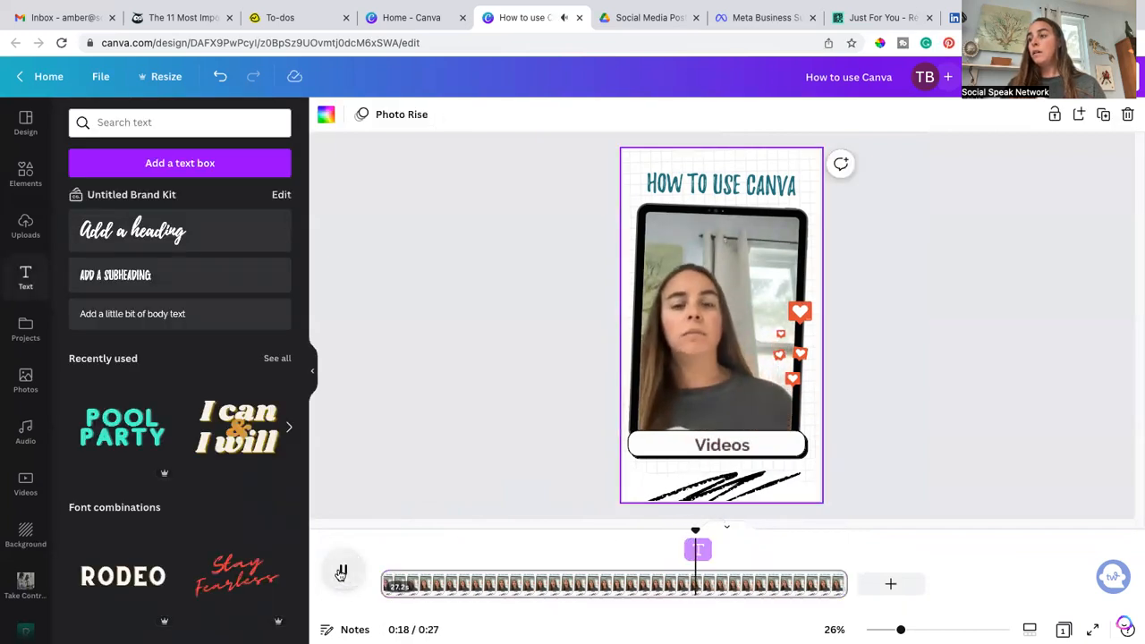
click(340, 573)
click(341, 574)
click(340, 573)
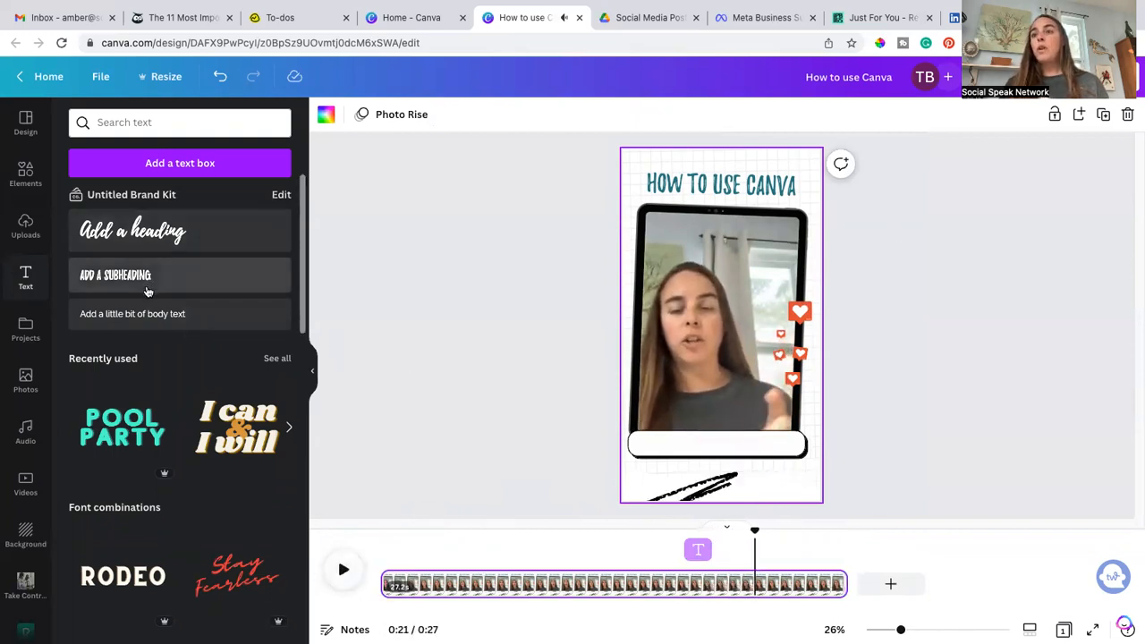
Step: Add another body text box and set its font size to 68.8
click(161, 313)
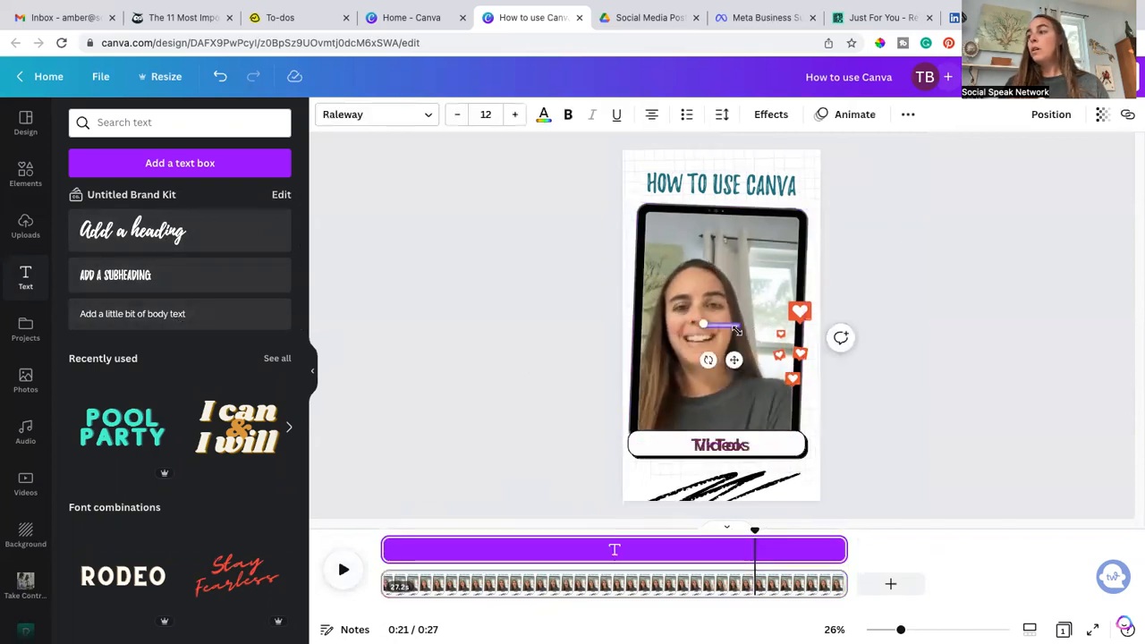
click(487, 115)
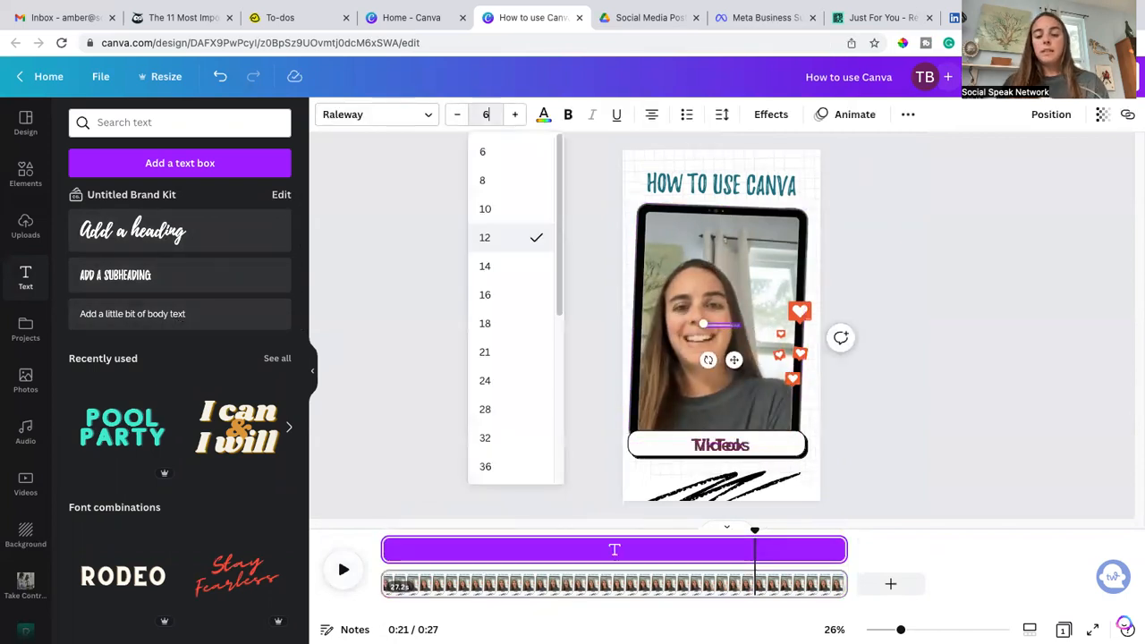
text(68.8)
key(Return)
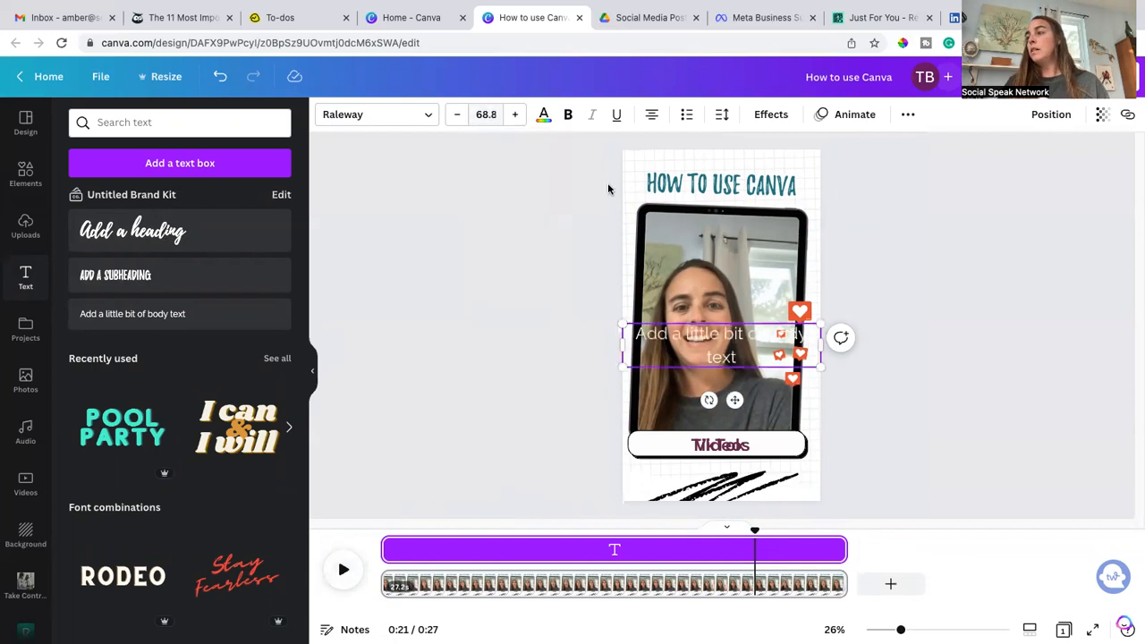
Step: Replace the new text box's placeholder with Strategy
double_click(750, 352)
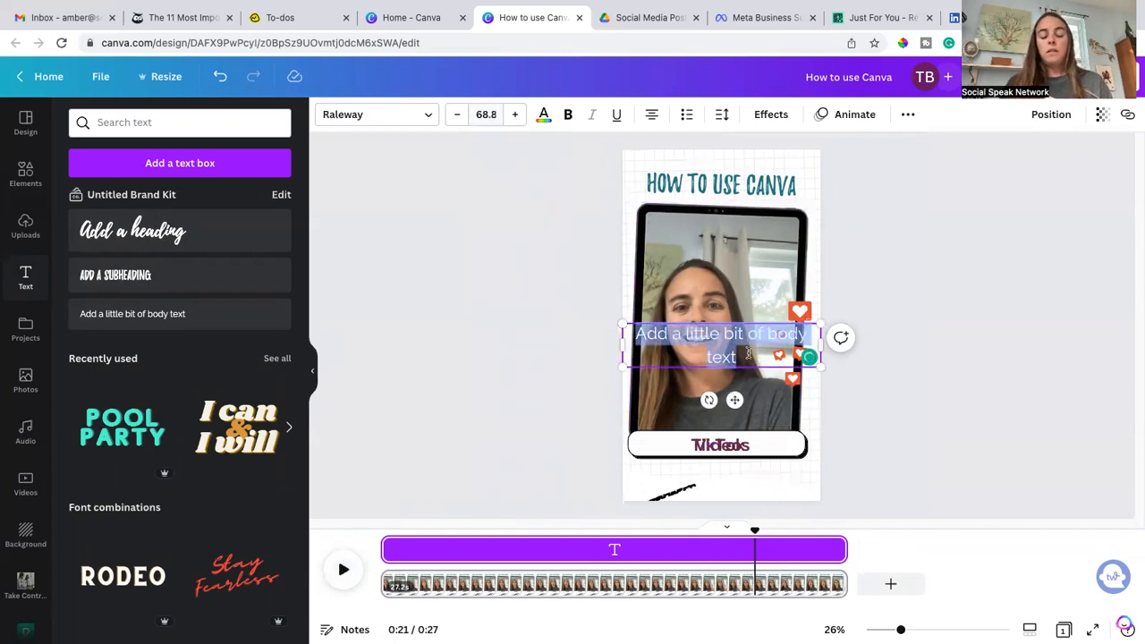
key(BackSpace)
text(Strategy)
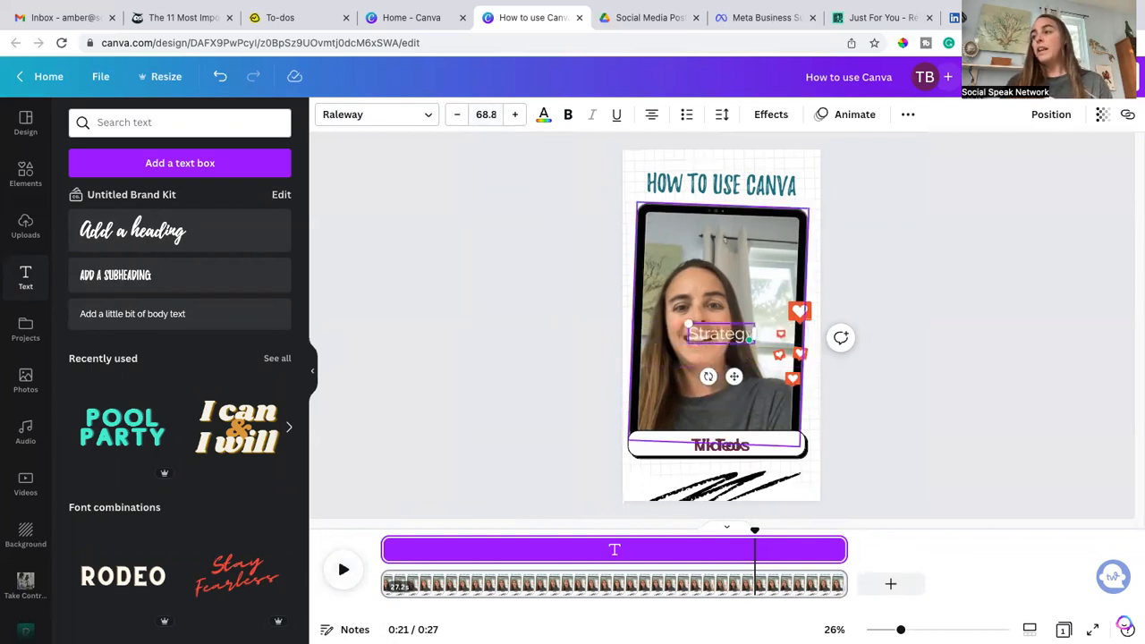
Step: Color the Strategy text maroon from the SocialSpeak palette and move it into the white pill
double_click(729, 335)
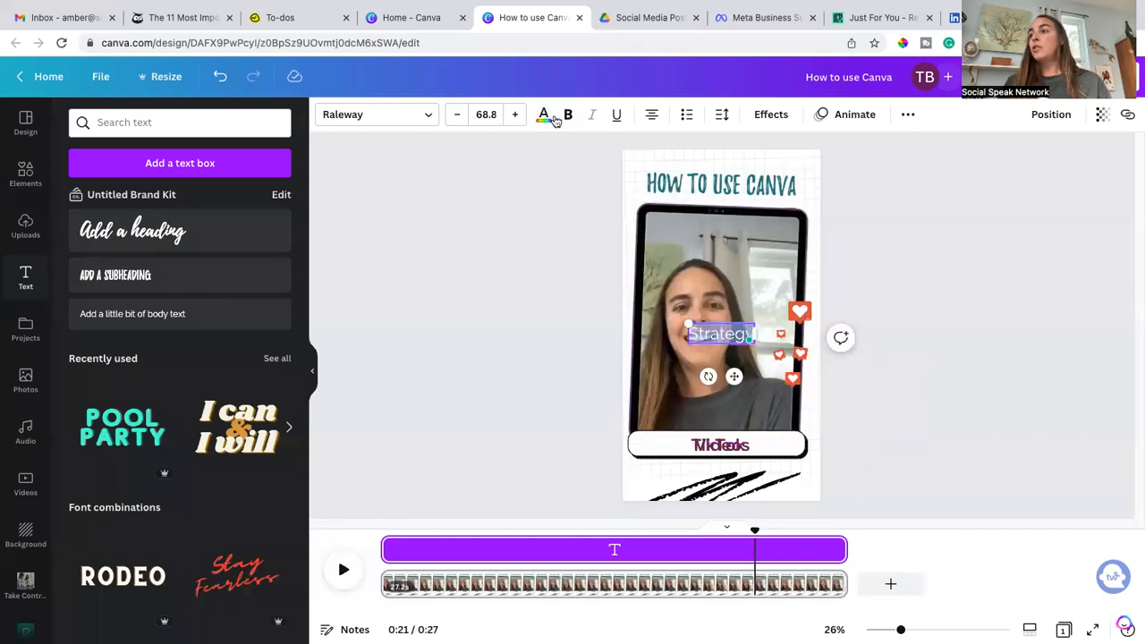
click(544, 115)
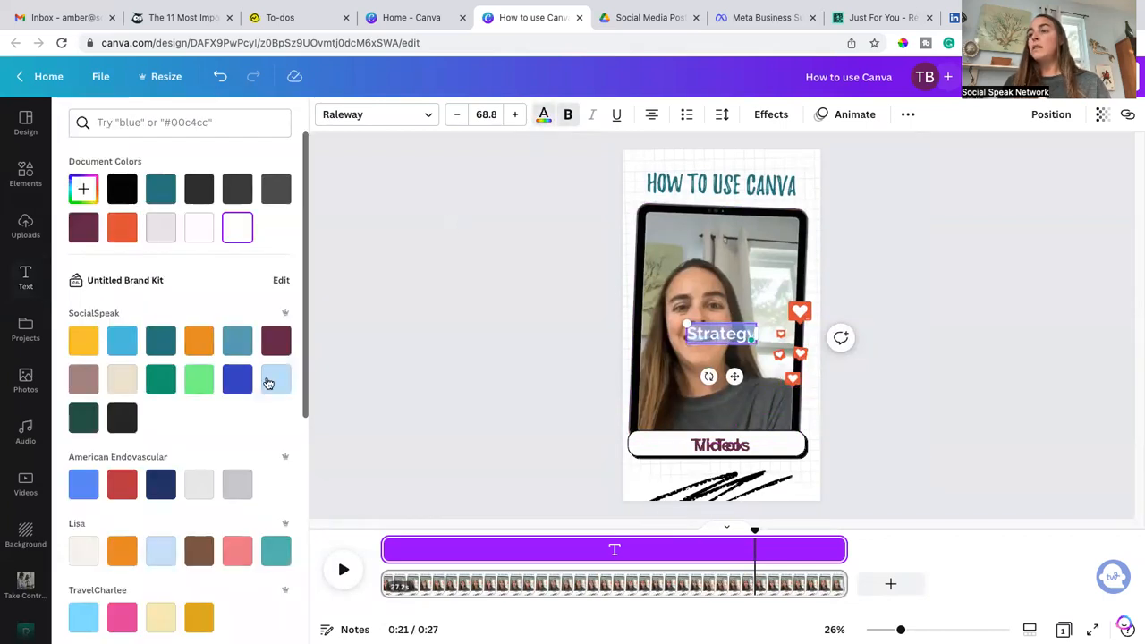
click(277, 340)
drag(734, 376, 739, 487)
Step: Trim the Strategy text's timing to a short span starting around 0:21 and preview the playback
drag(387, 548, 748, 576)
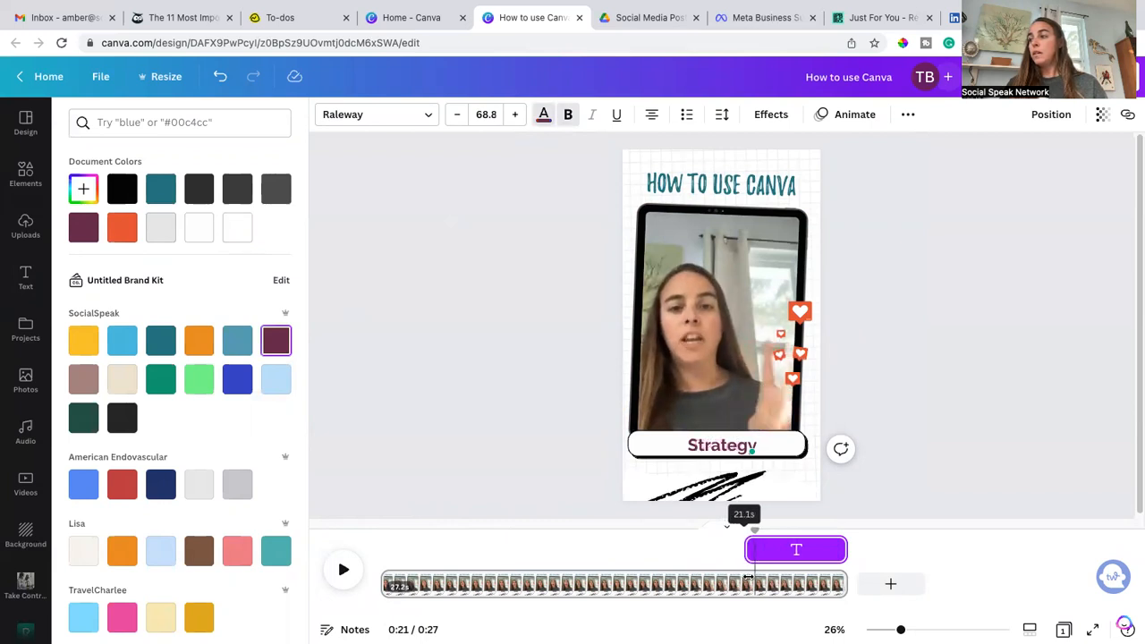
drag(841, 548, 777, 549)
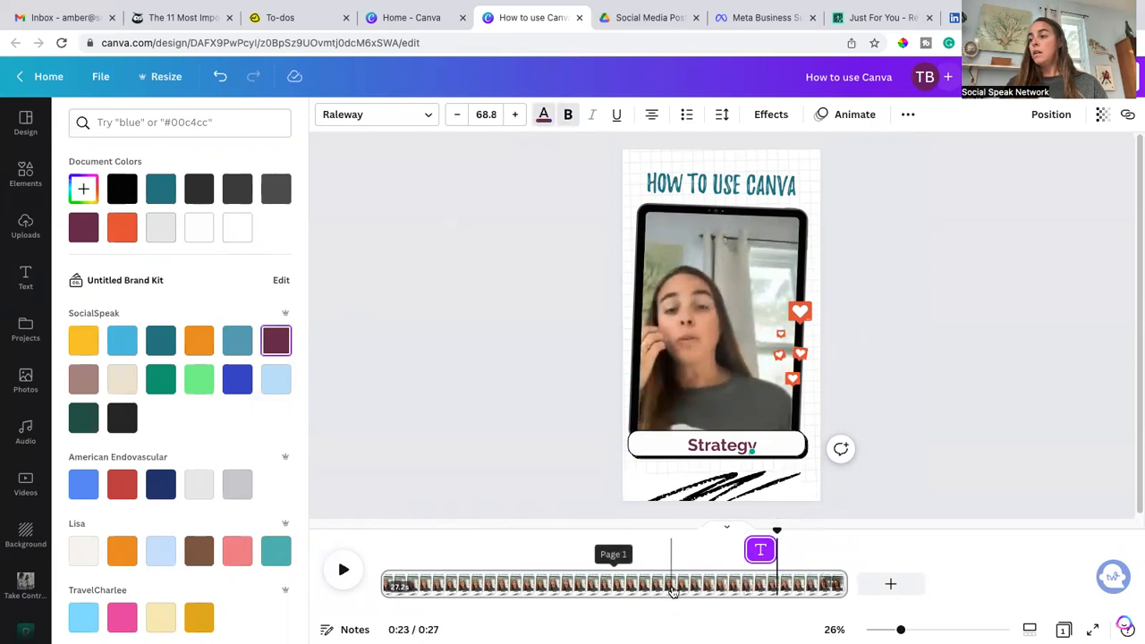
click(732, 583)
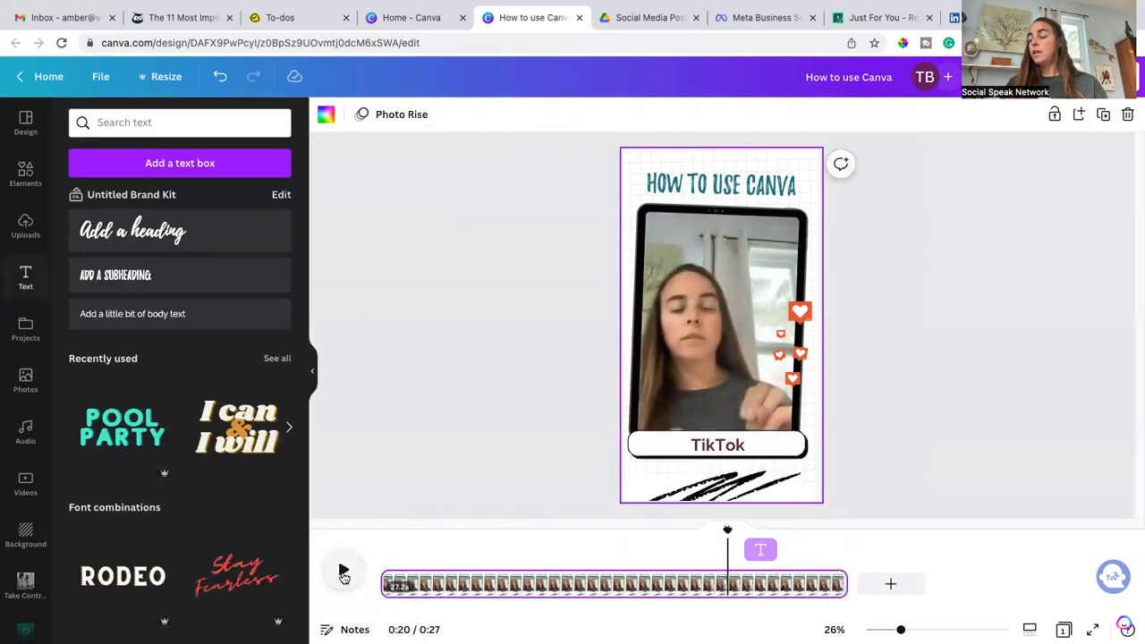
click(343, 572)
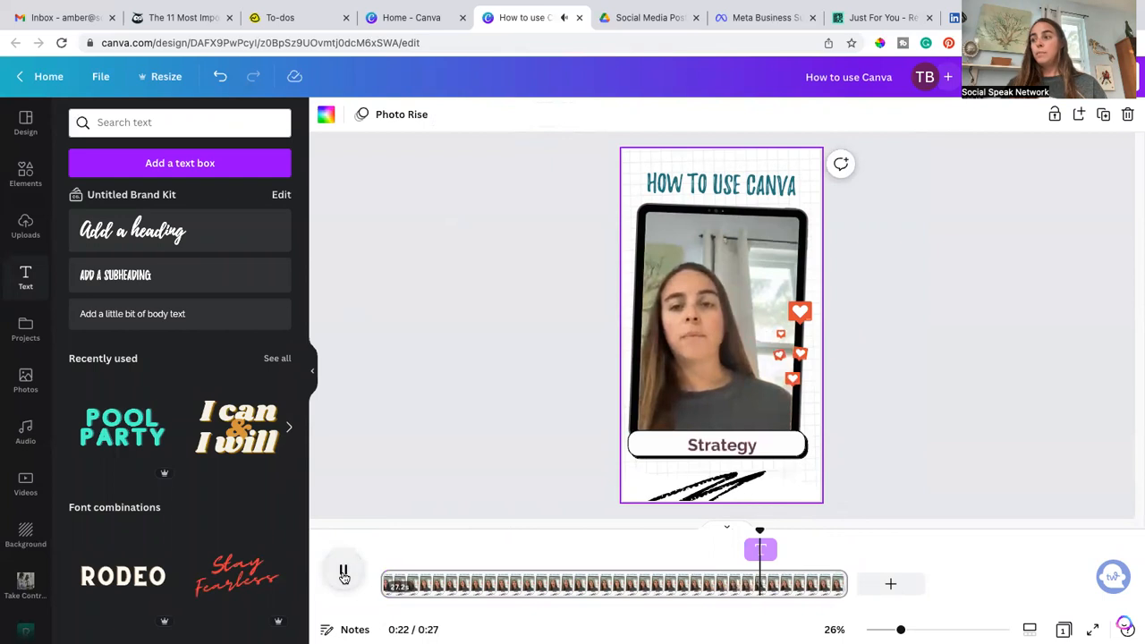
click(343, 572)
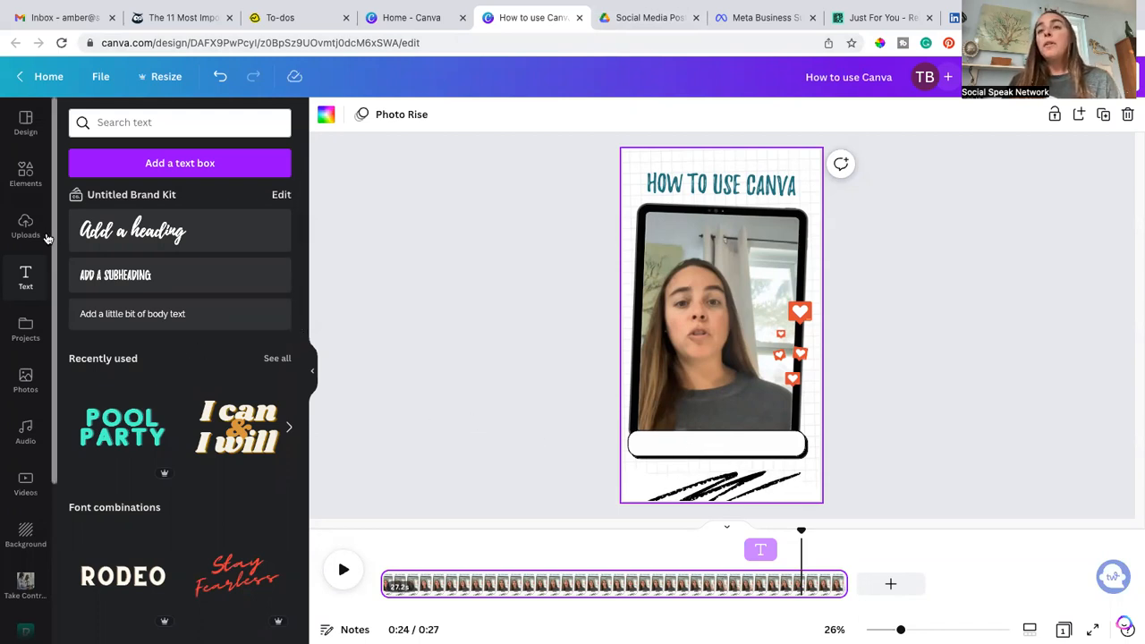
Step: Search the elements for videos and open the full list of graphic results
click(26, 173)
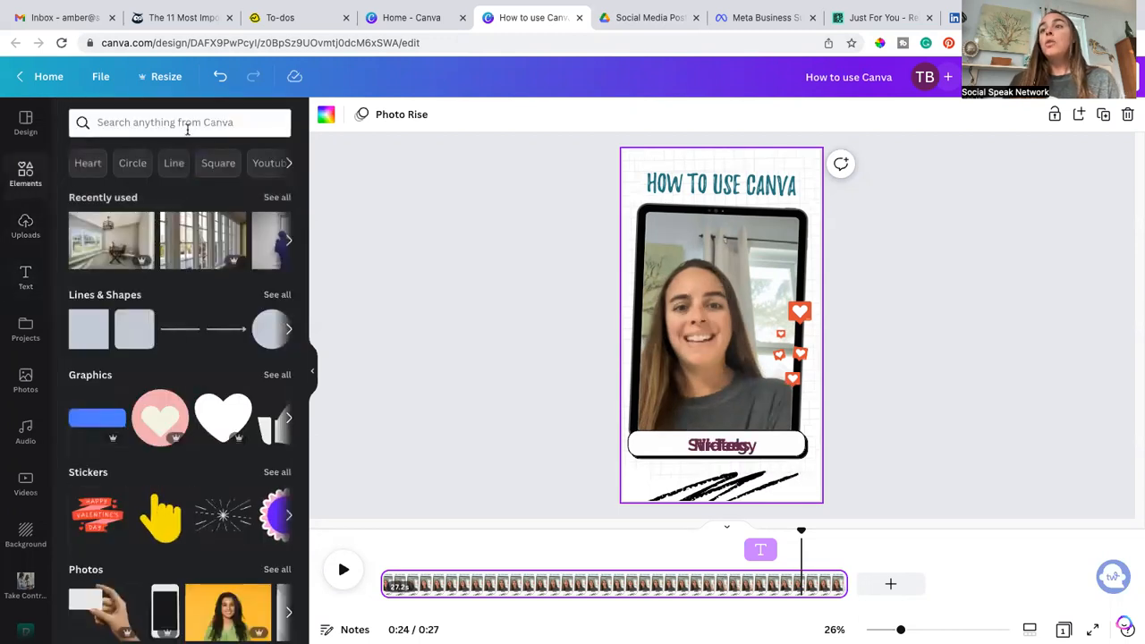
click(187, 122)
text(videos)
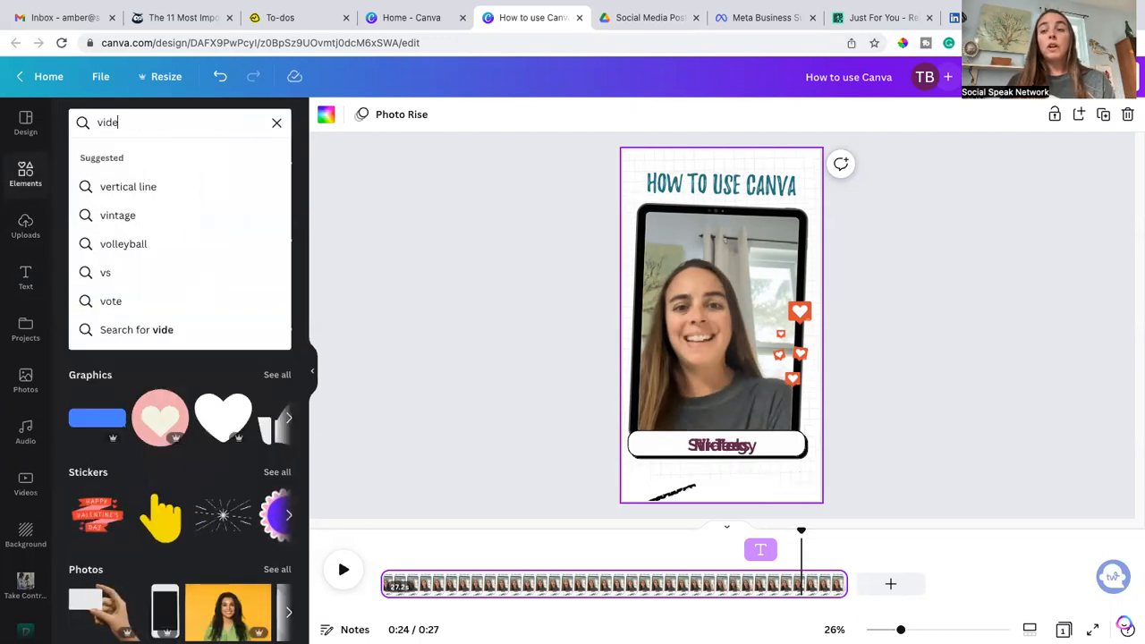
key(Return)
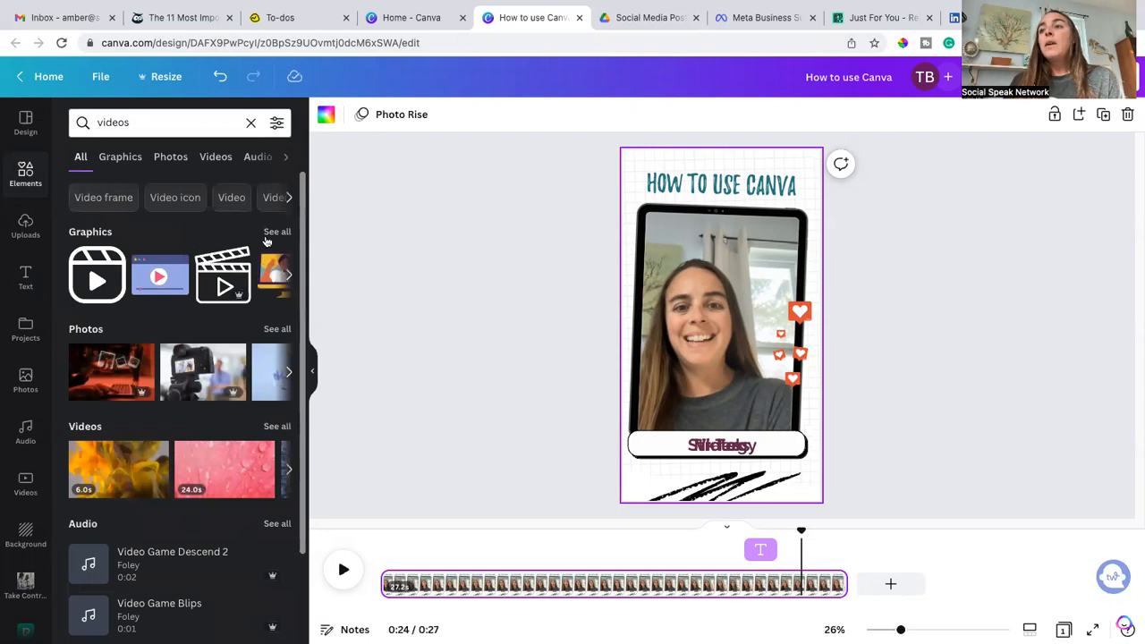
click(272, 233)
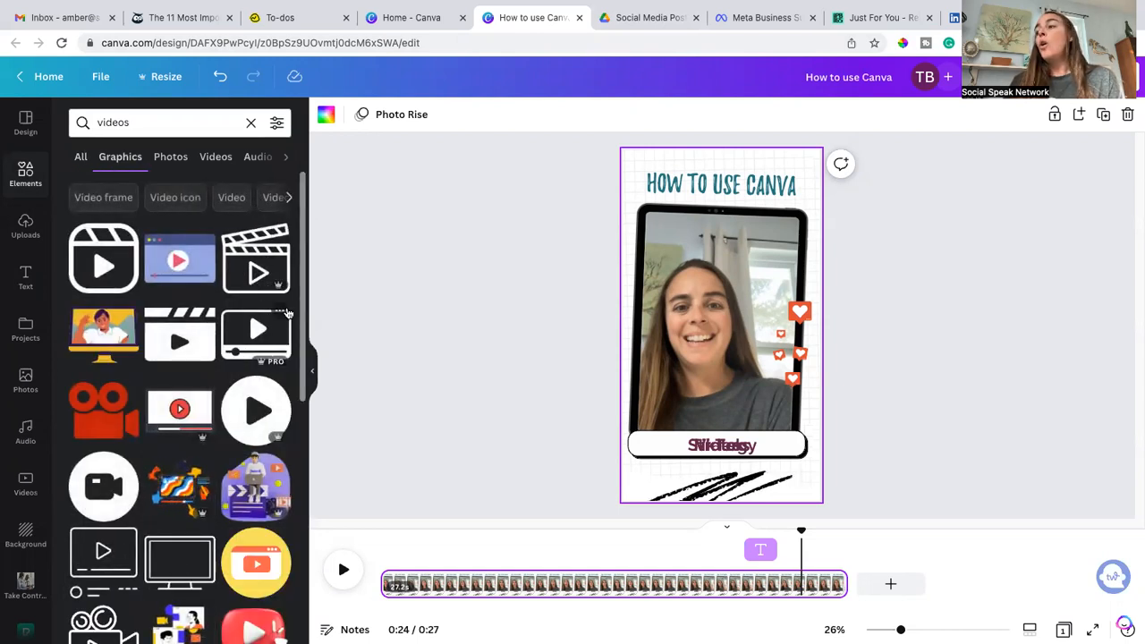
scroll(286, 312, down, 1)
scroll(261, 332, down, 5)
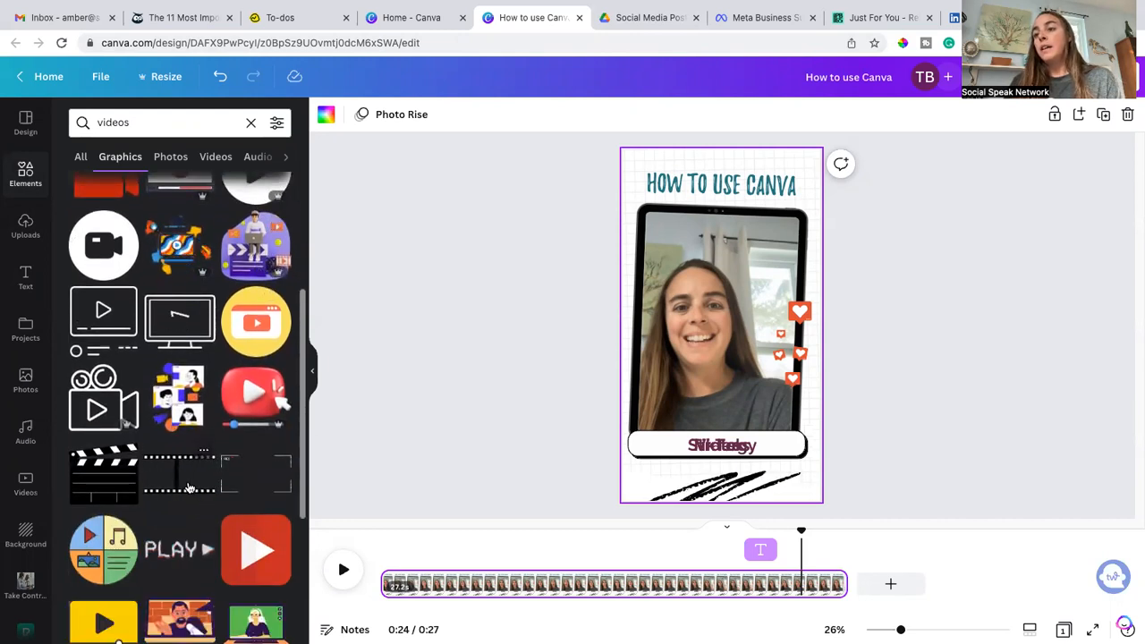
Step: Add a film strip graphic, shrink it and move it into the white pill
click(191, 490)
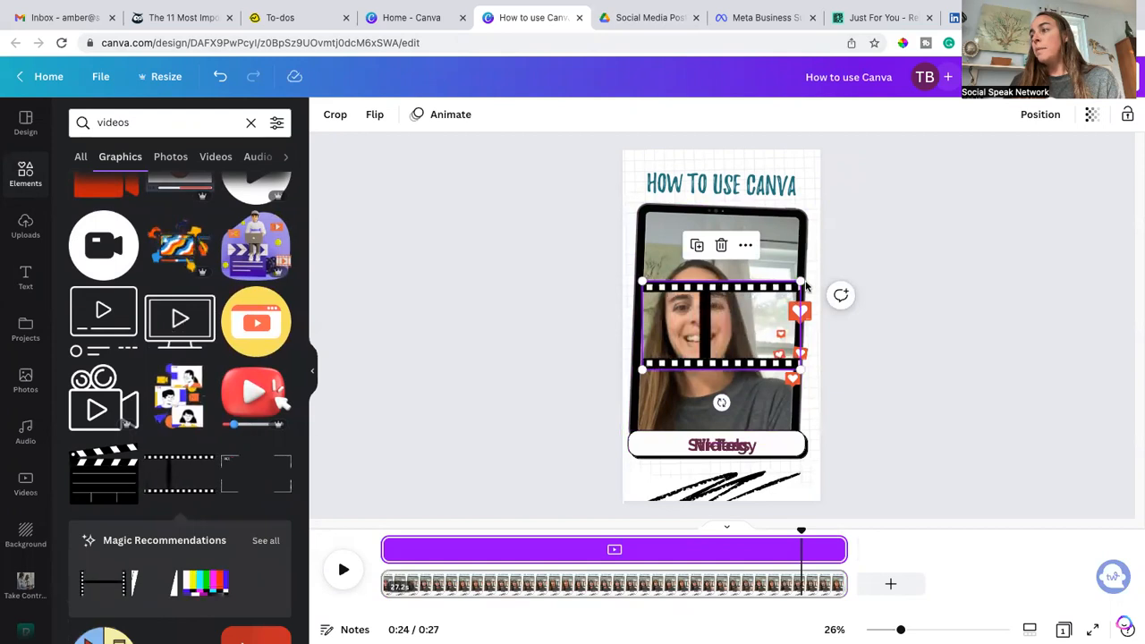
drag(798, 281, 713, 330)
drag(675, 365, 663, 459)
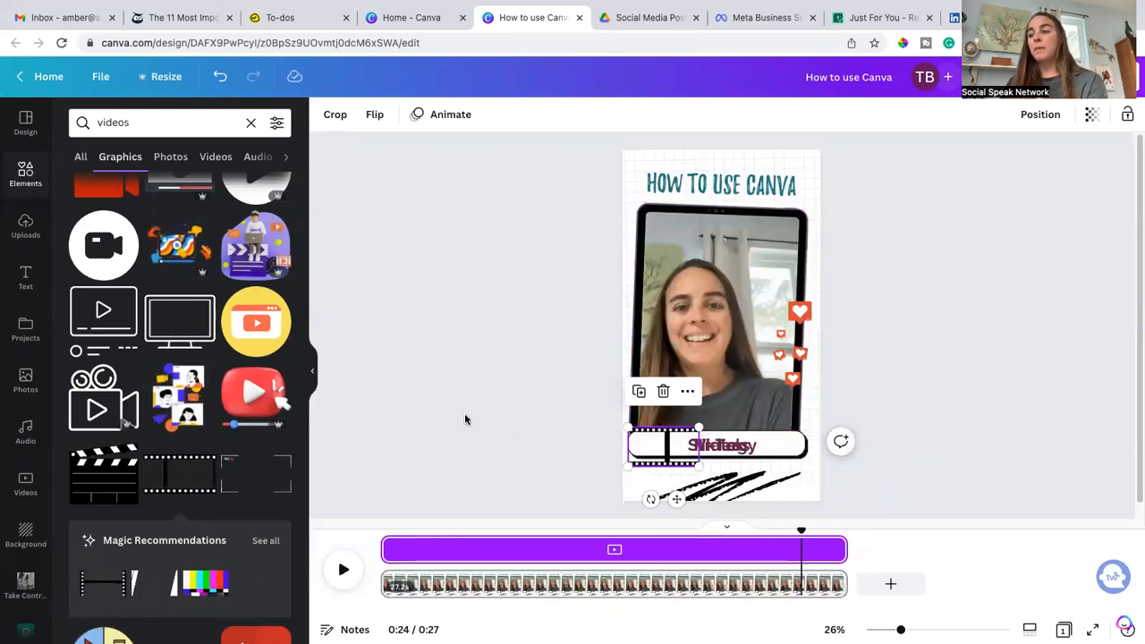
click(545, 412)
Step: Add the red-and-black media player controls graphic and move it into the white pill
scroll(216, 461, down, 5)
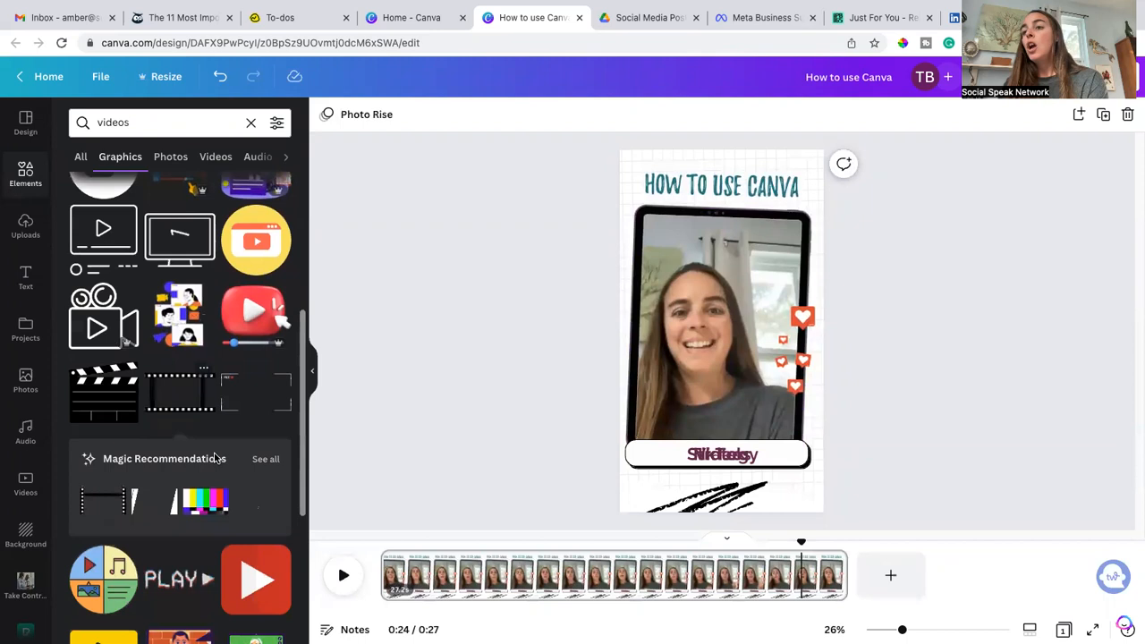
scroll(243, 460, down, 3)
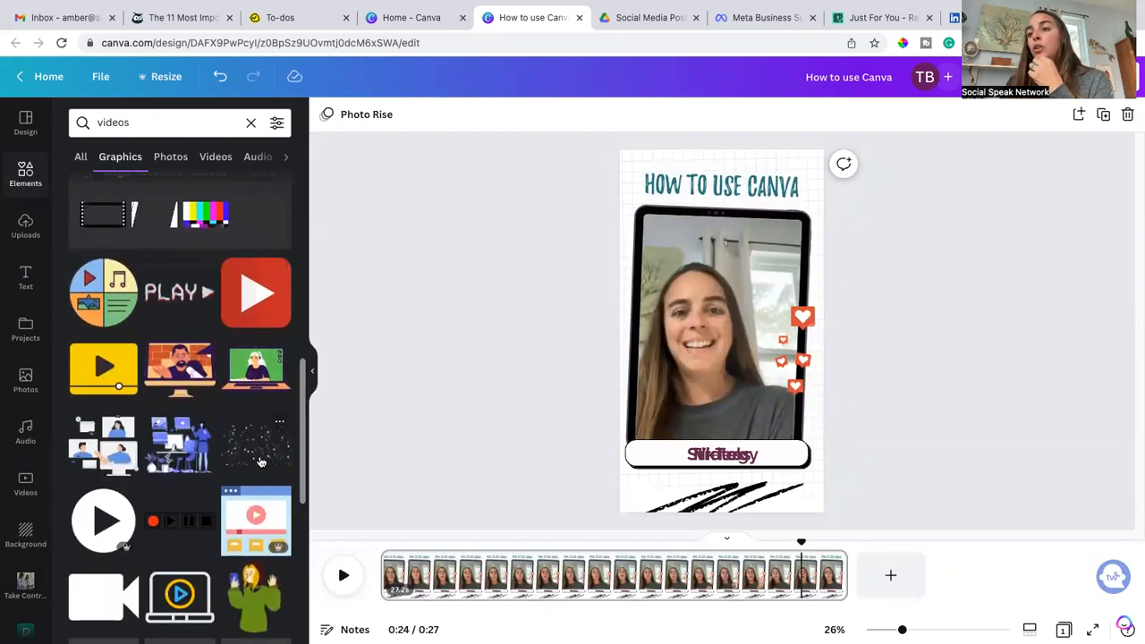
click(197, 425)
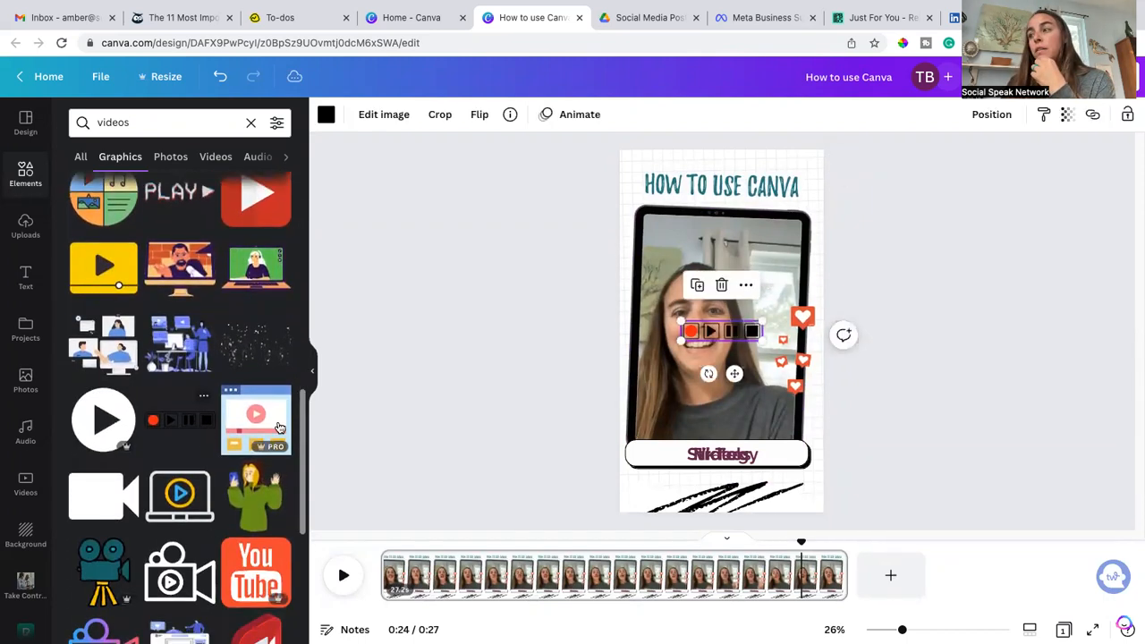
drag(782, 345, 732, 455)
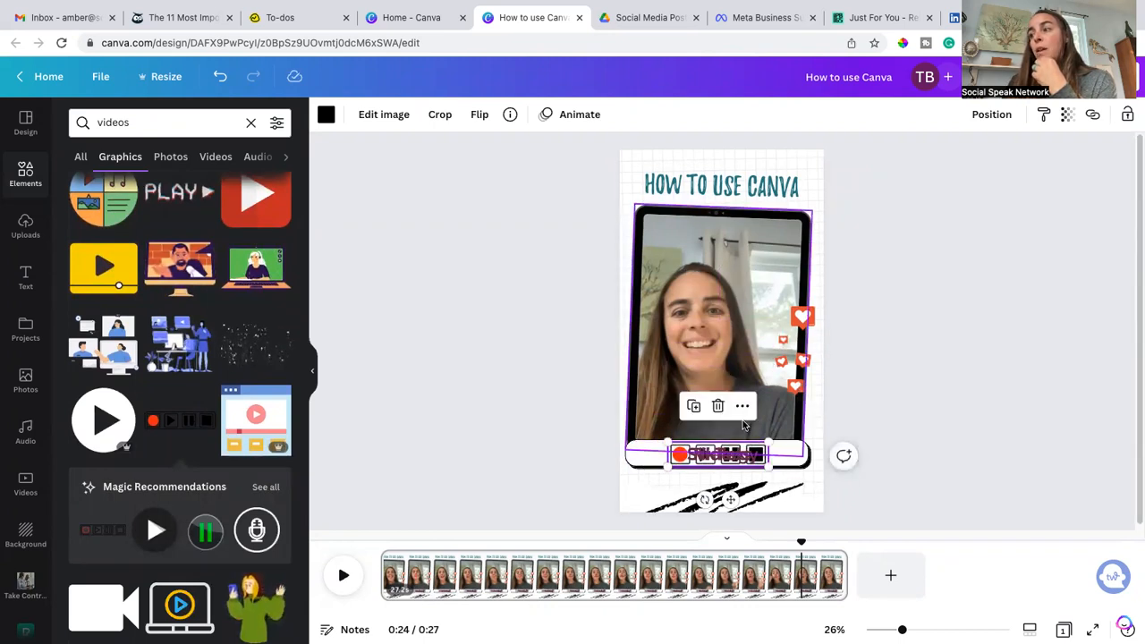
Step: Show the controls graphic's timing, move it to the last few seconds of the video, and preview playback
click(747, 408)
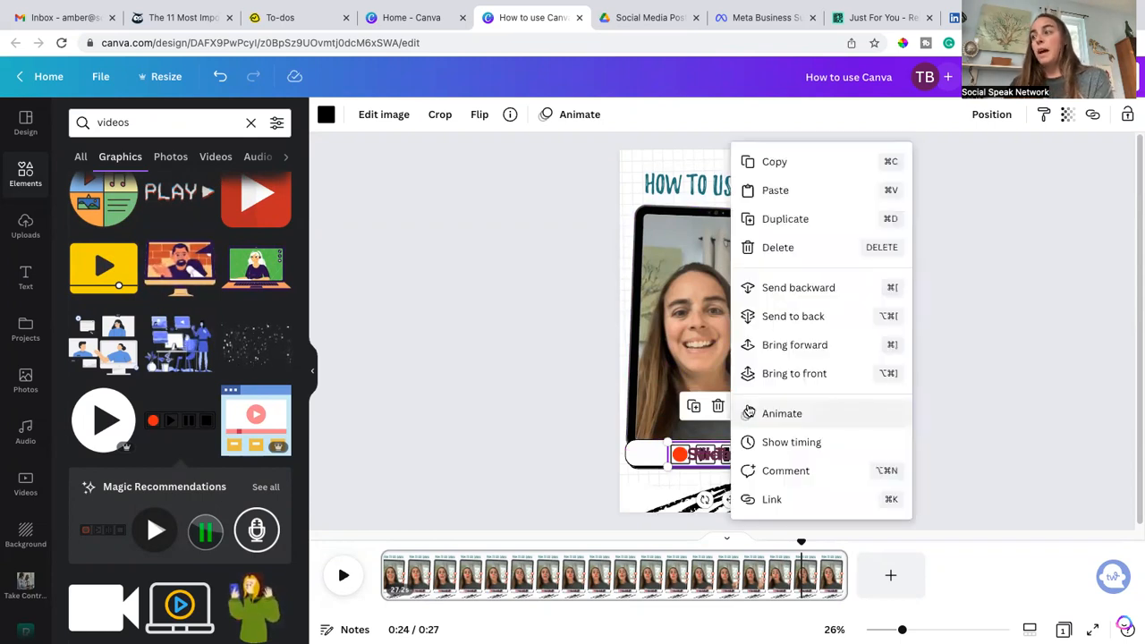
click(784, 442)
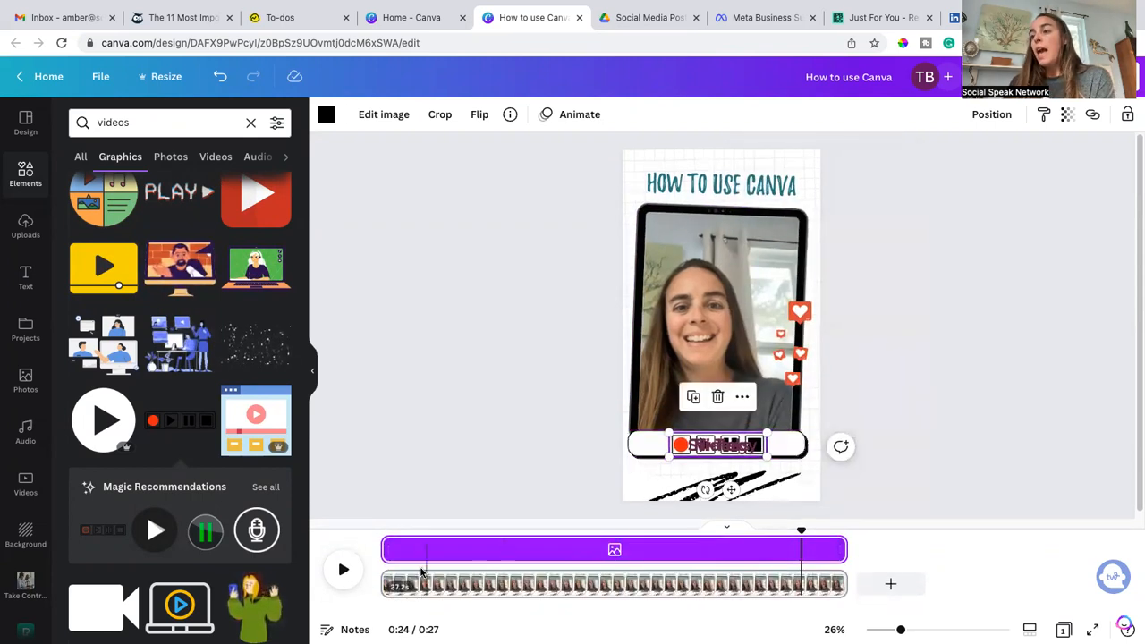
drag(383, 551, 800, 568)
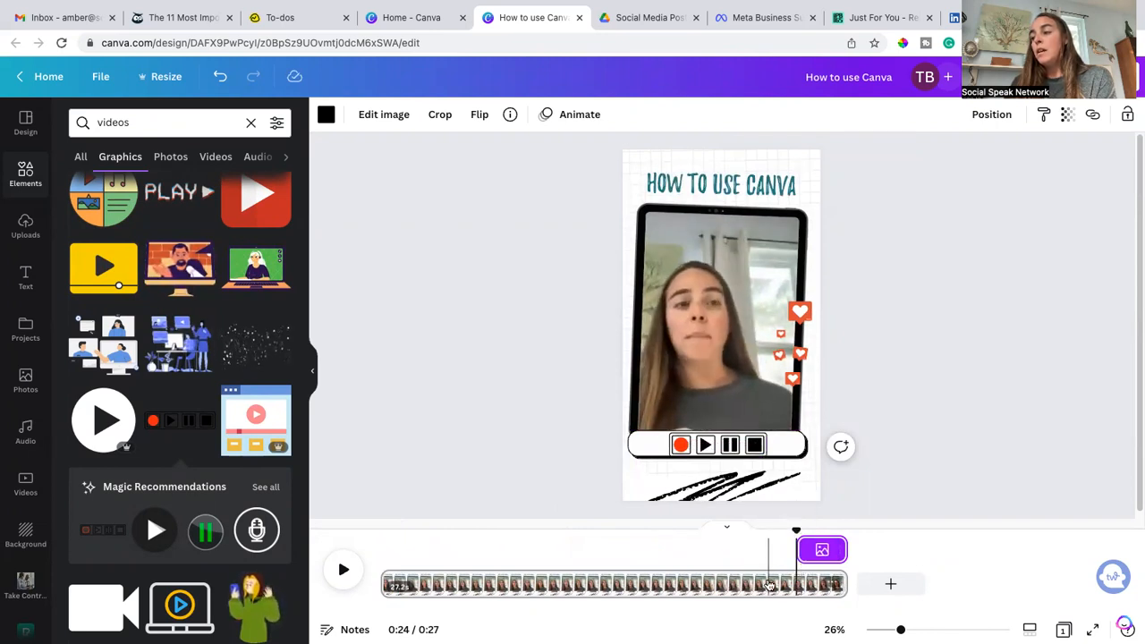
click(769, 585)
click(342, 570)
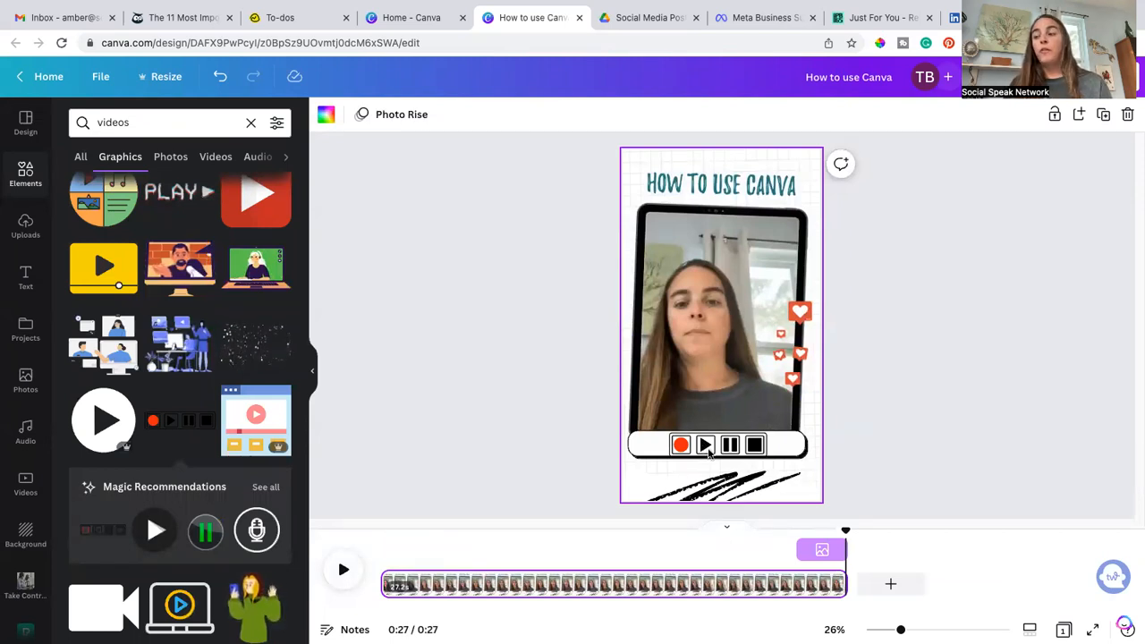
Step: Add another media controls graphic into the pill, shorten its timing to 16.8 seconds, and preview playback
click(427, 583)
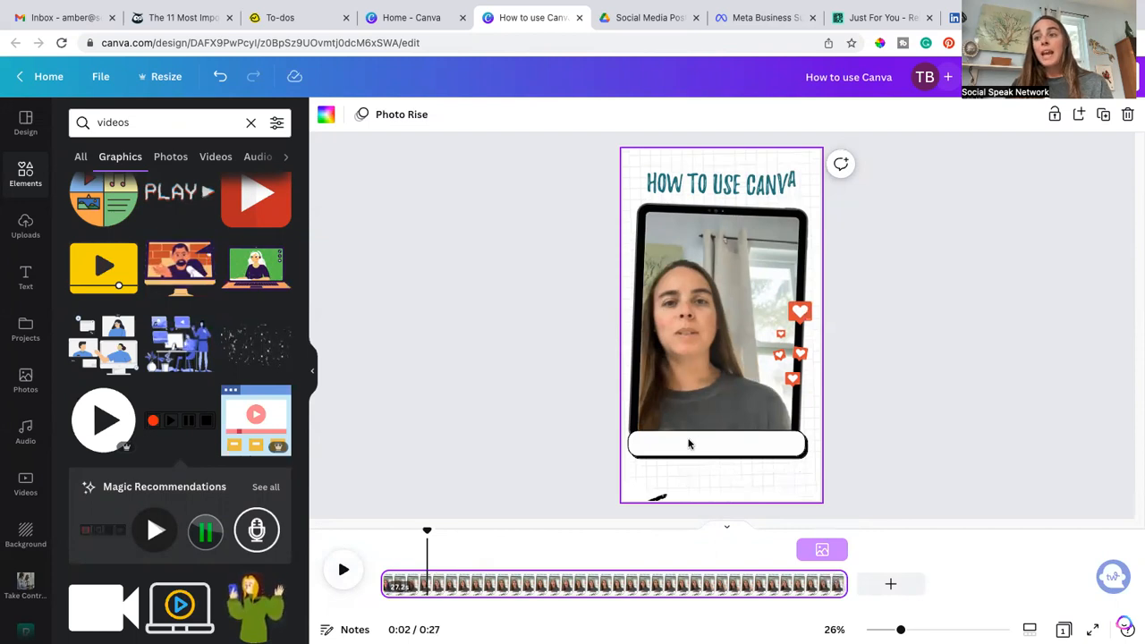
click(166, 427)
drag(725, 328, 720, 444)
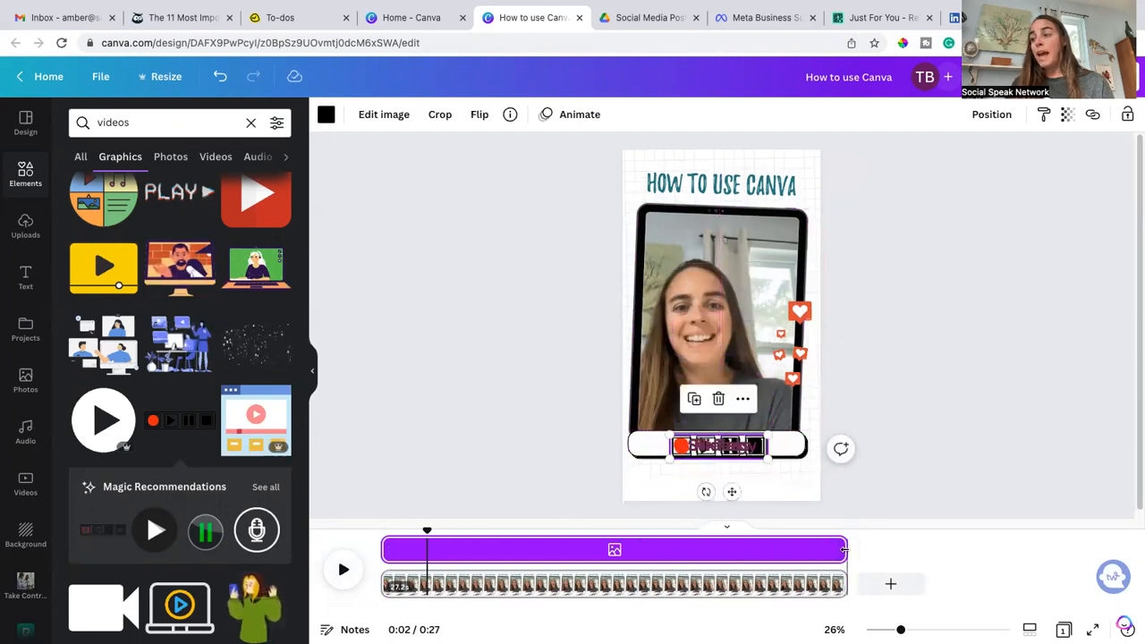
drag(841, 549, 695, 552)
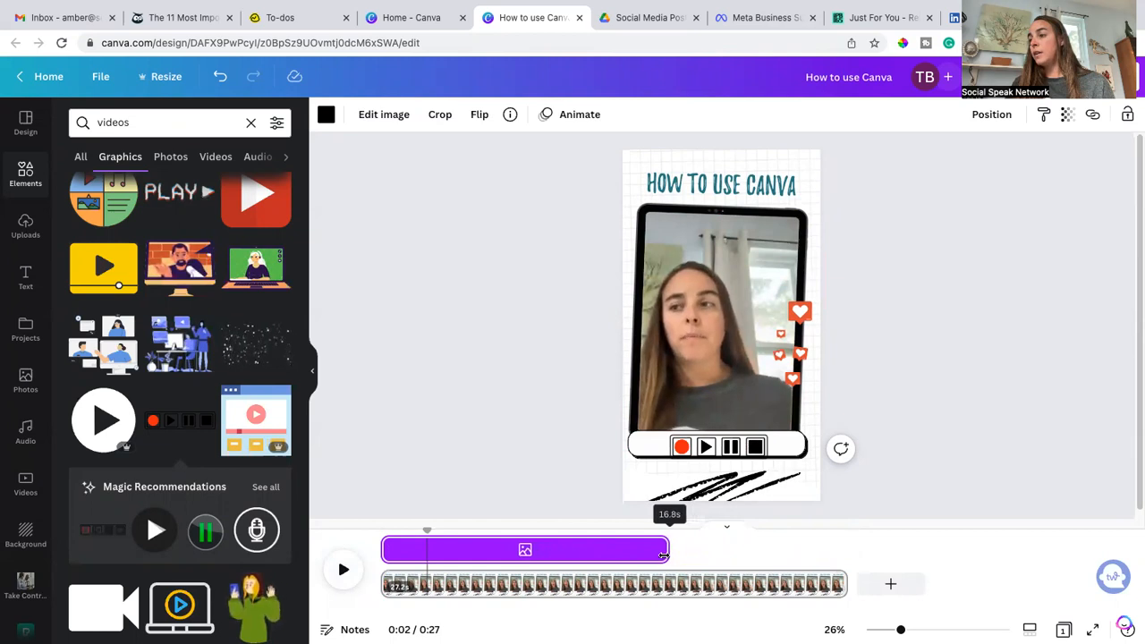
drag(664, 555, 663, 555)
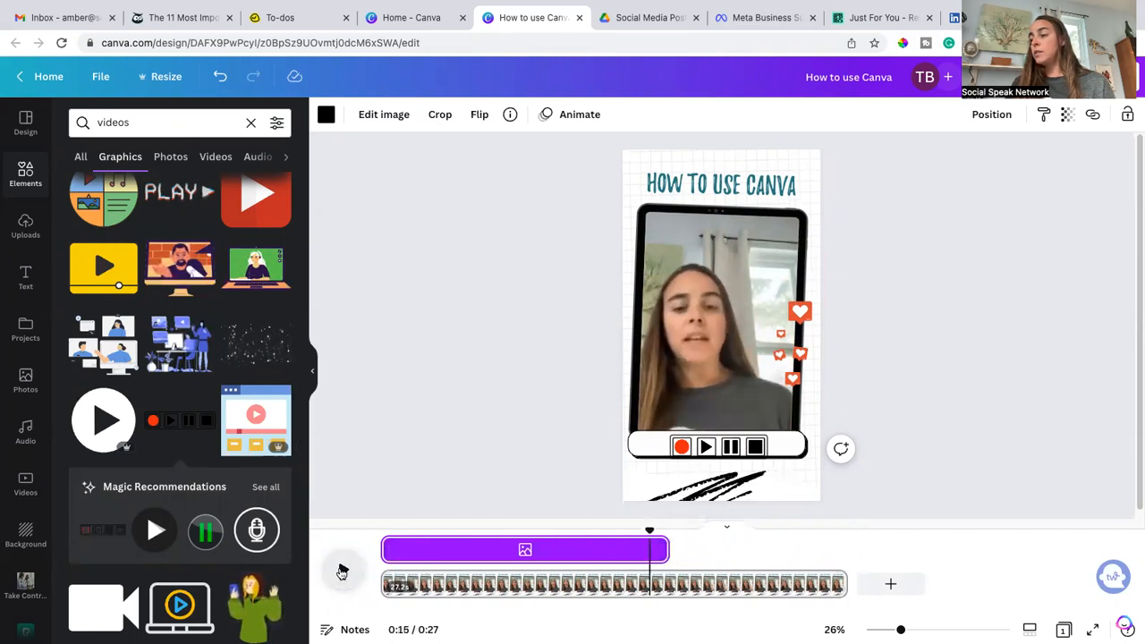
click(343, 570)
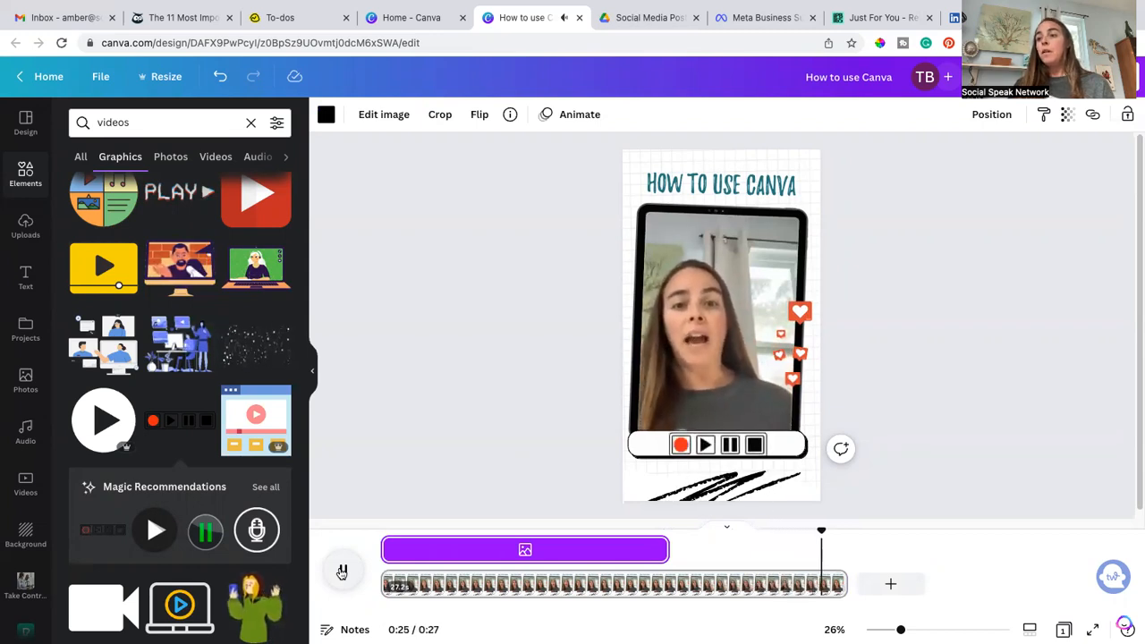
click(342, 571)
Step: Browse the Pexels, Charts, Pixabay and Logos panels for brand assets
click(754, 444)
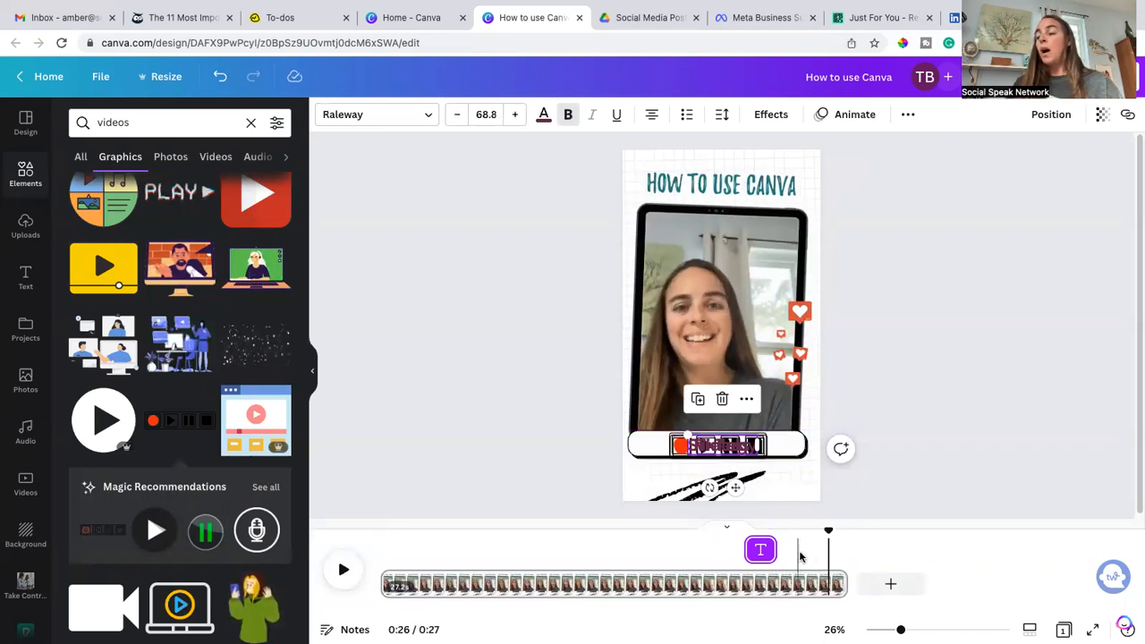
click(532, 471)
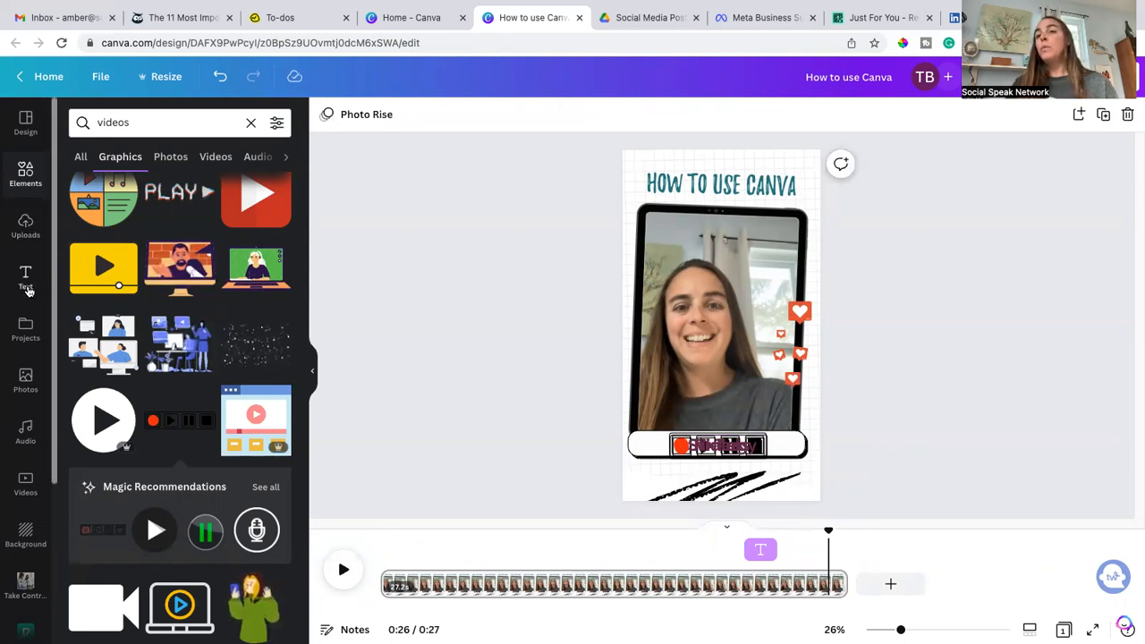
scroll(27, 313, down, 2)
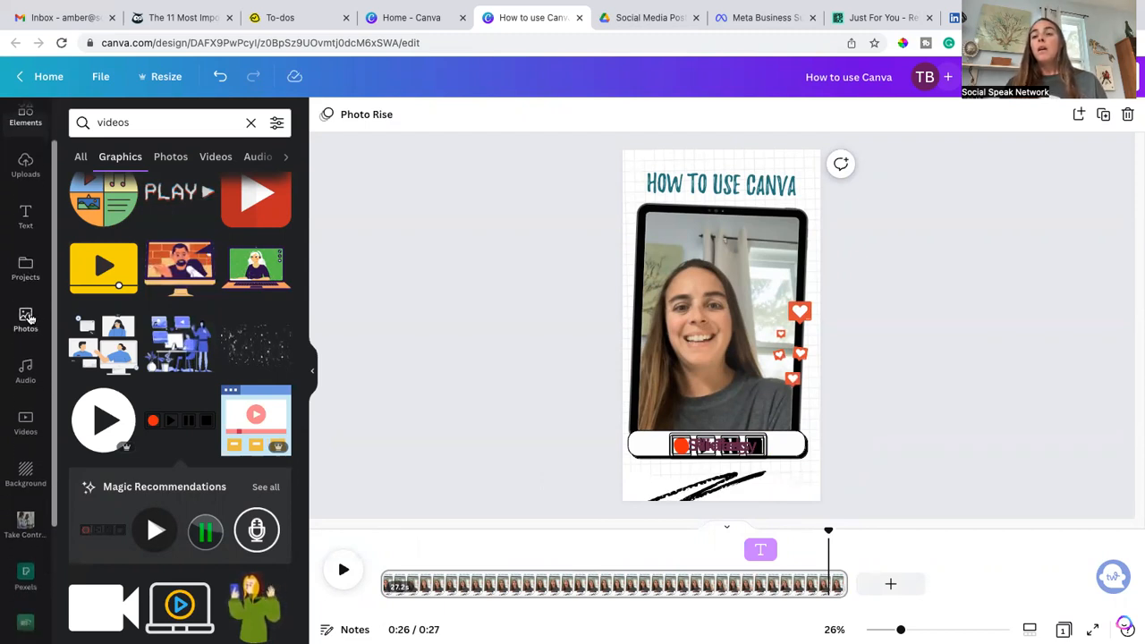
scroll(26, 317, down, 3)
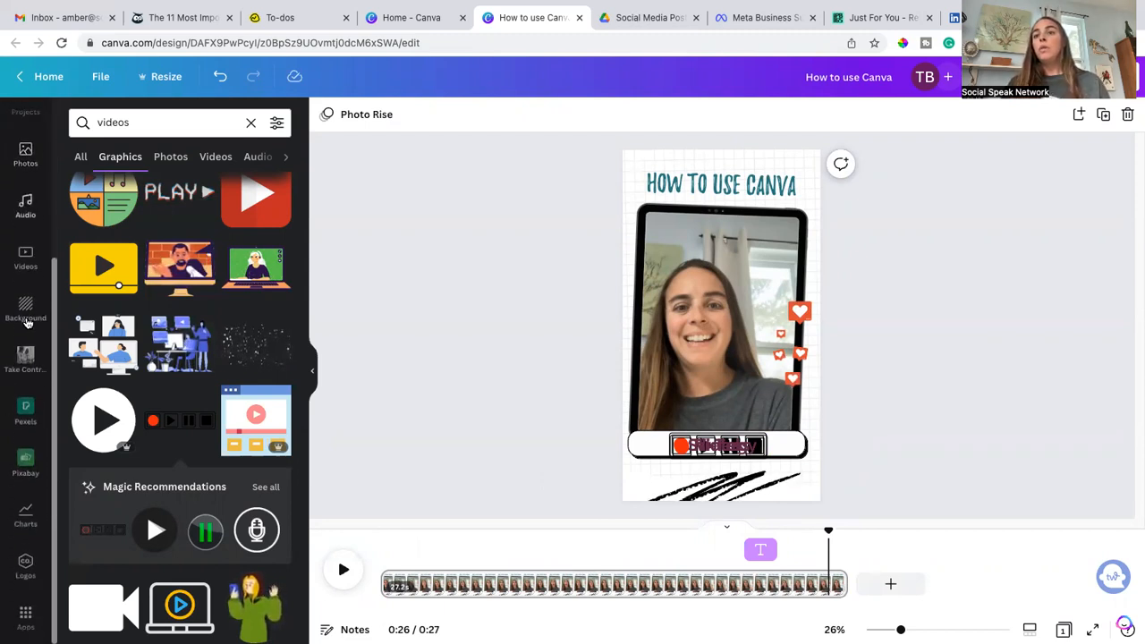
click(25, 424)
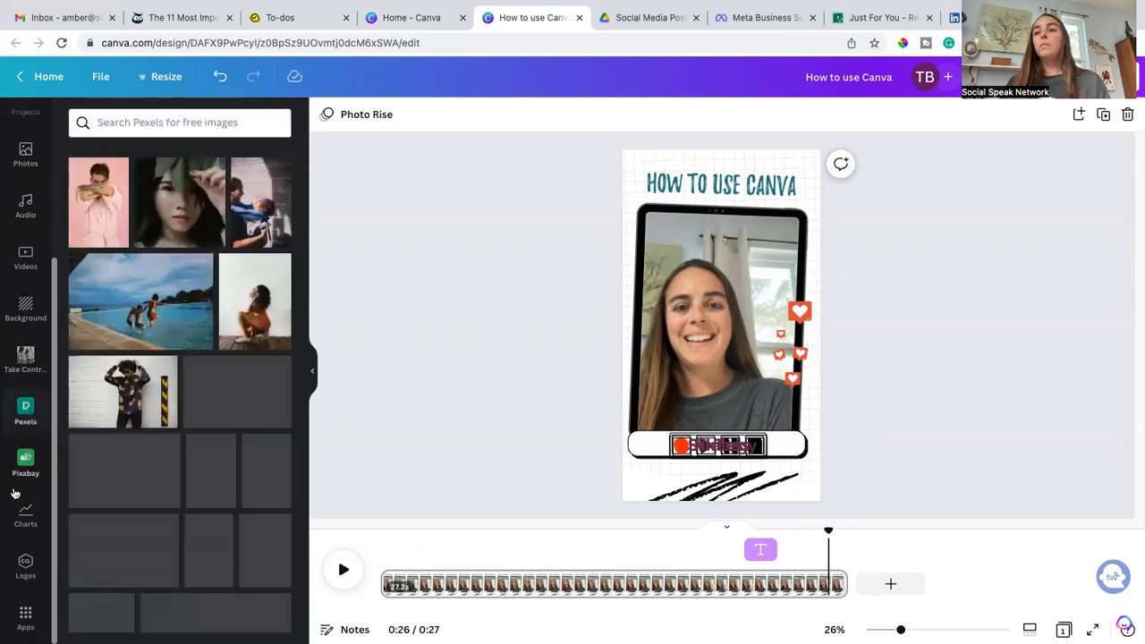
click(14, 510)
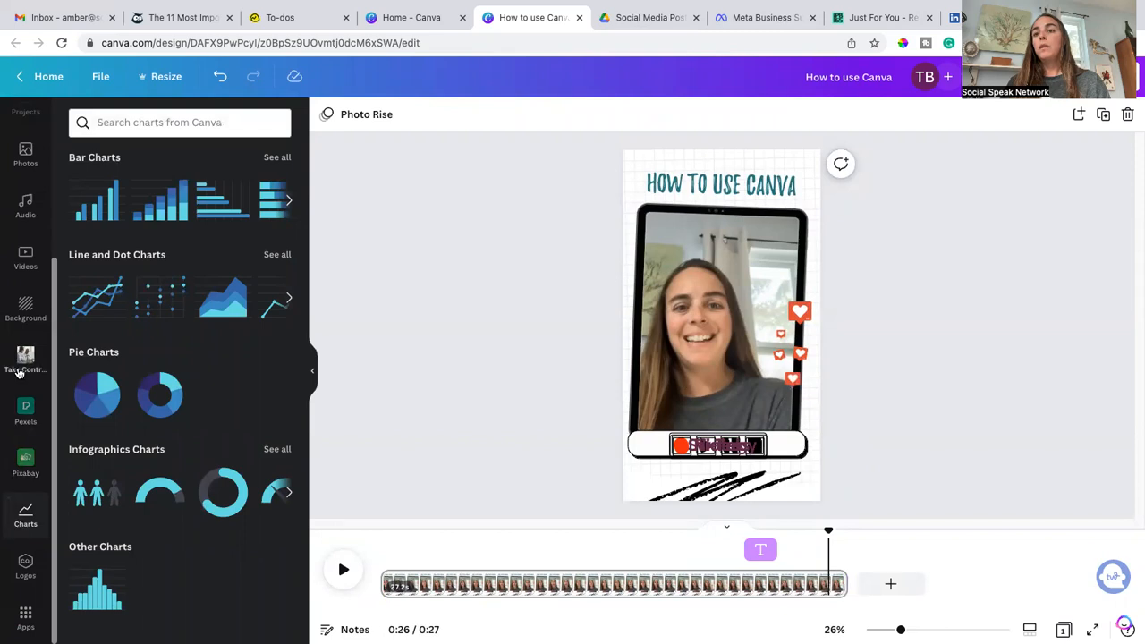
click(25, 463)
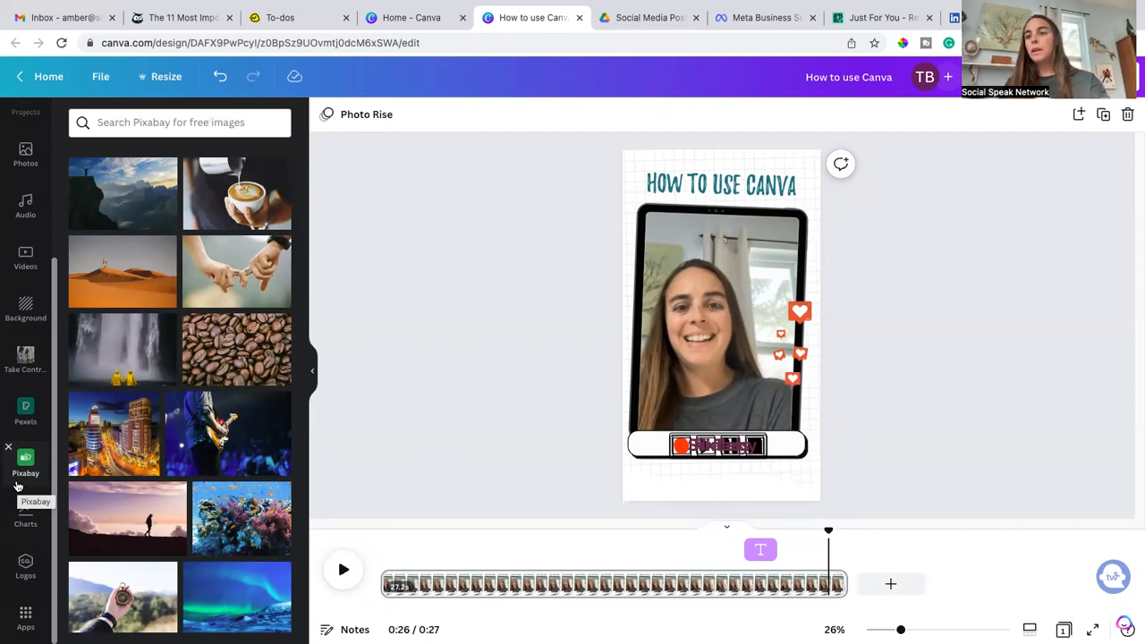
click(23, 565)
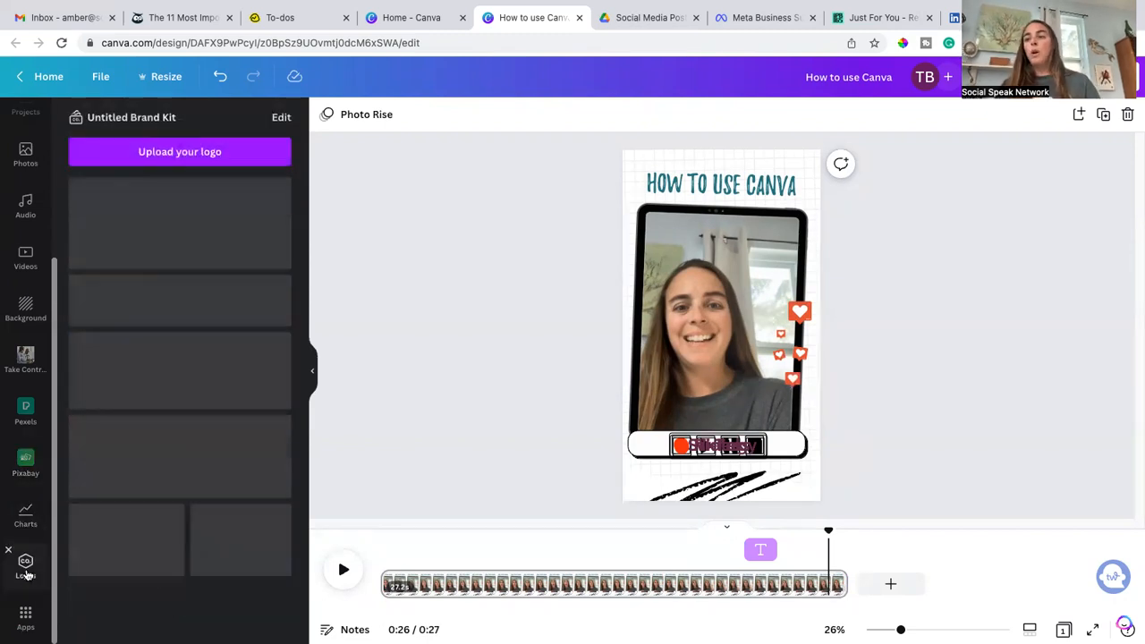
scroll(193, 424, down, 15)
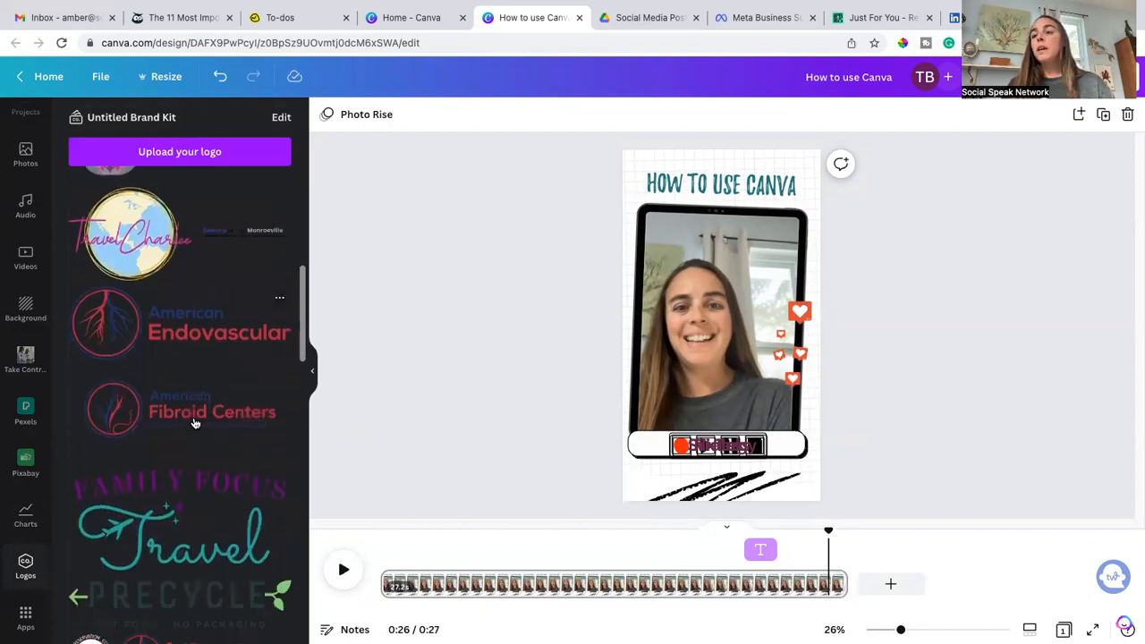
scroll(194, 424, down, 10)
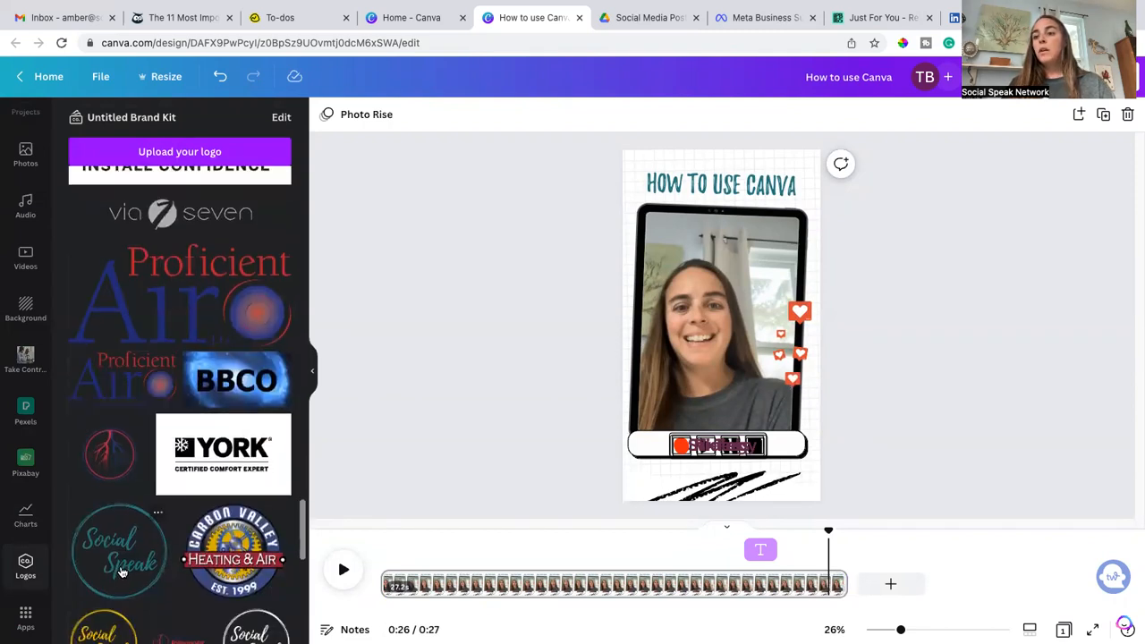
scroll(130, 559, down, 1)
Step: Add the yellow Social Speak logo and shrink it into the design's bottom-left corner
click(105, 616)
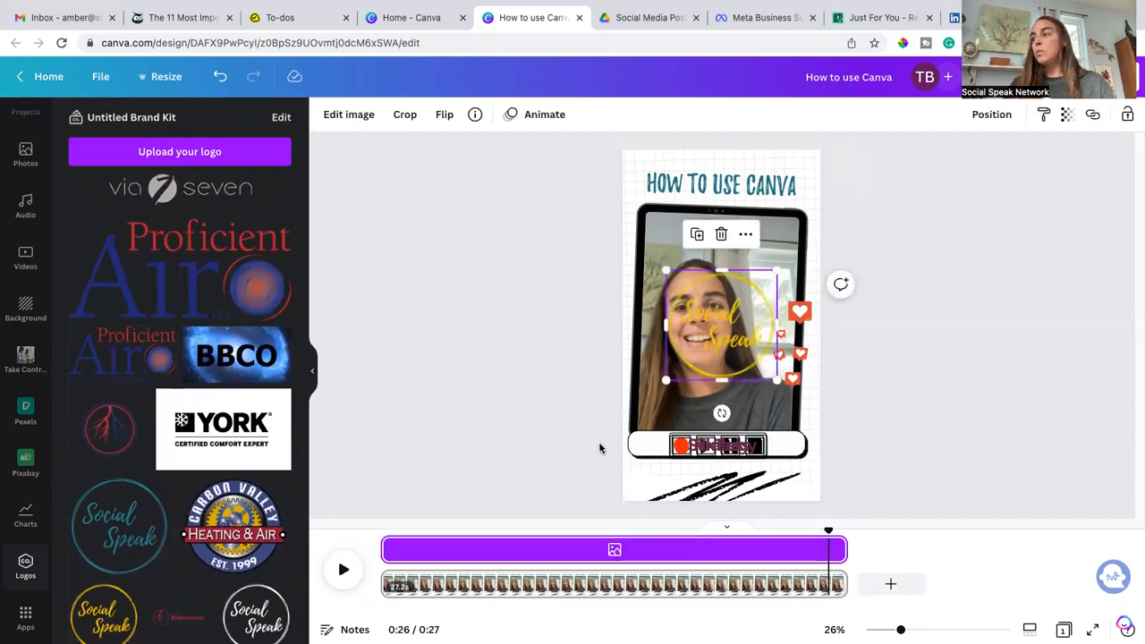
drag(778, 269, 648, 483)
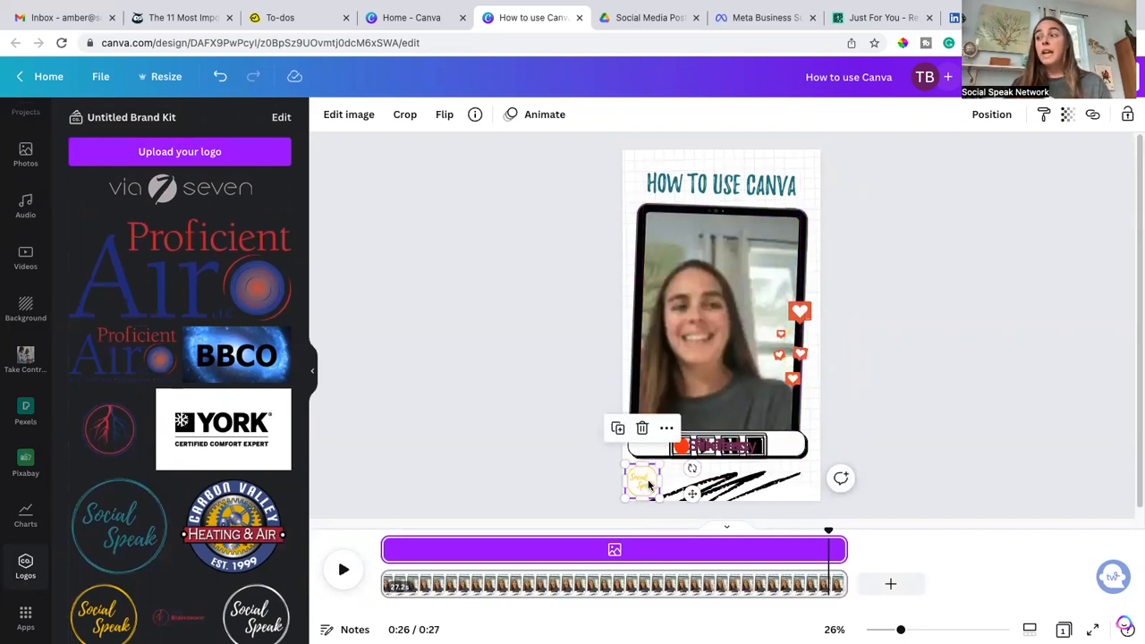
click(358, 498)
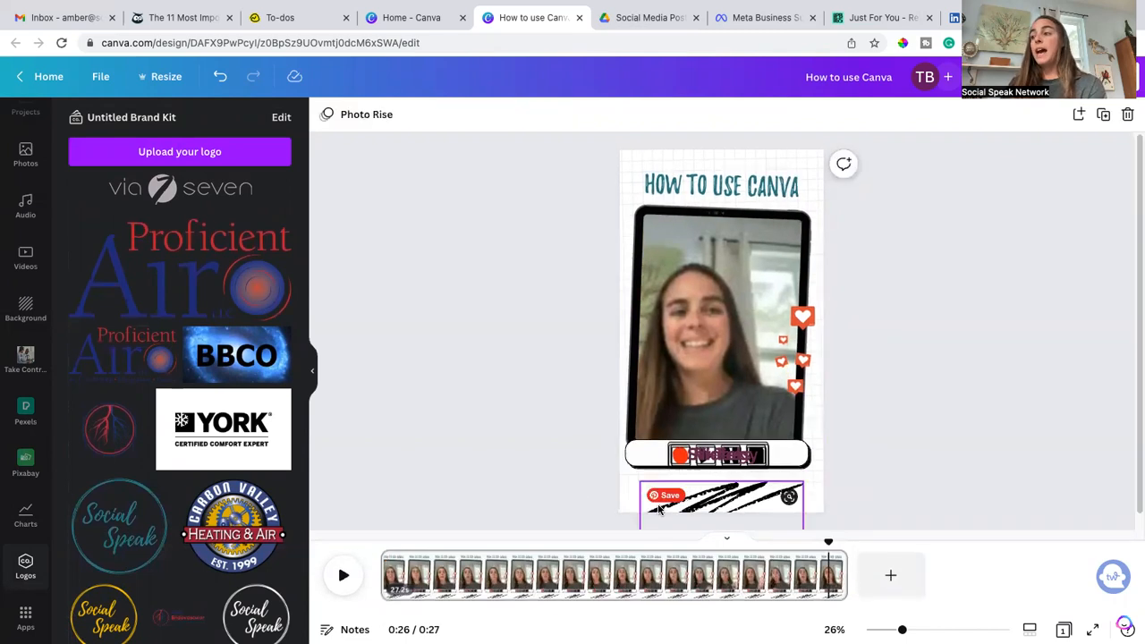
Step: Add the teal Social Speak logo small in the bottom-left corner and shift the scribble line to the right
click(125, 528)
drag(779, 275, 642, 497)
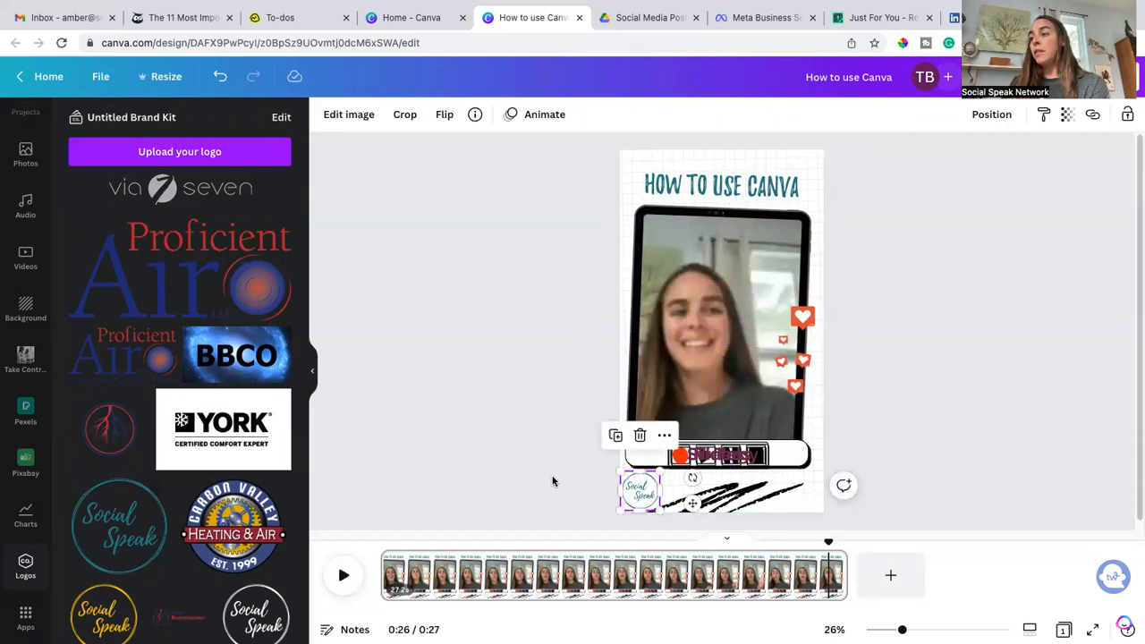
click(528, 477)
mouse_move(723, 492)
mouse_down()
mouse_move(715, 510)
mouse_move(751, 492)
mouse_move(850, 490)
mouse_move(835, 491)
mouse_up()
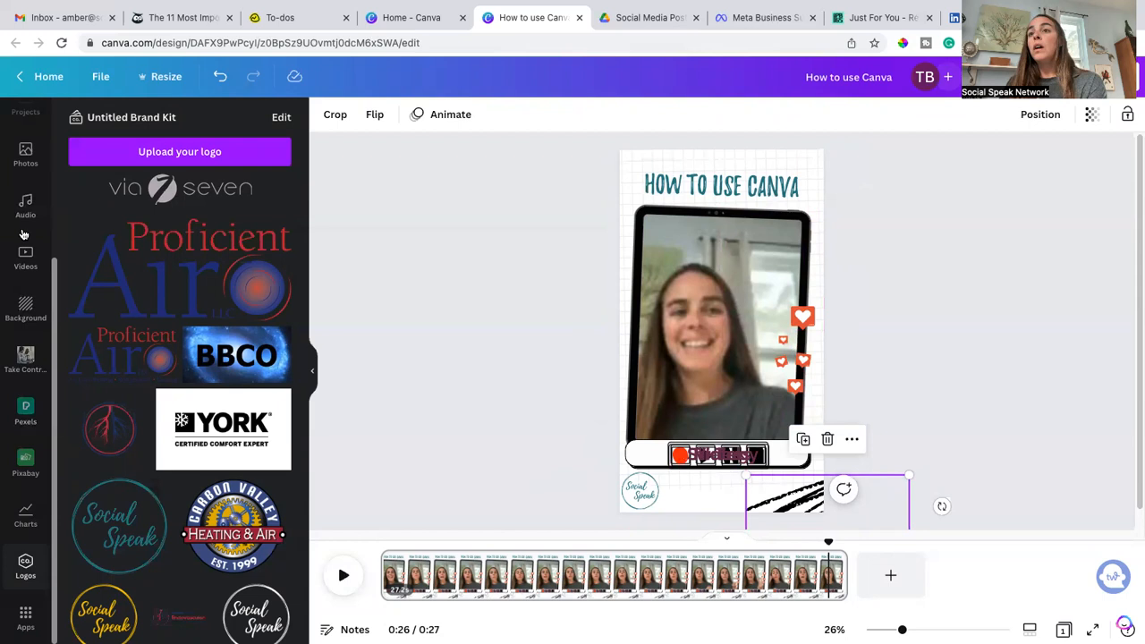
scroll(27, 285, up, 3)
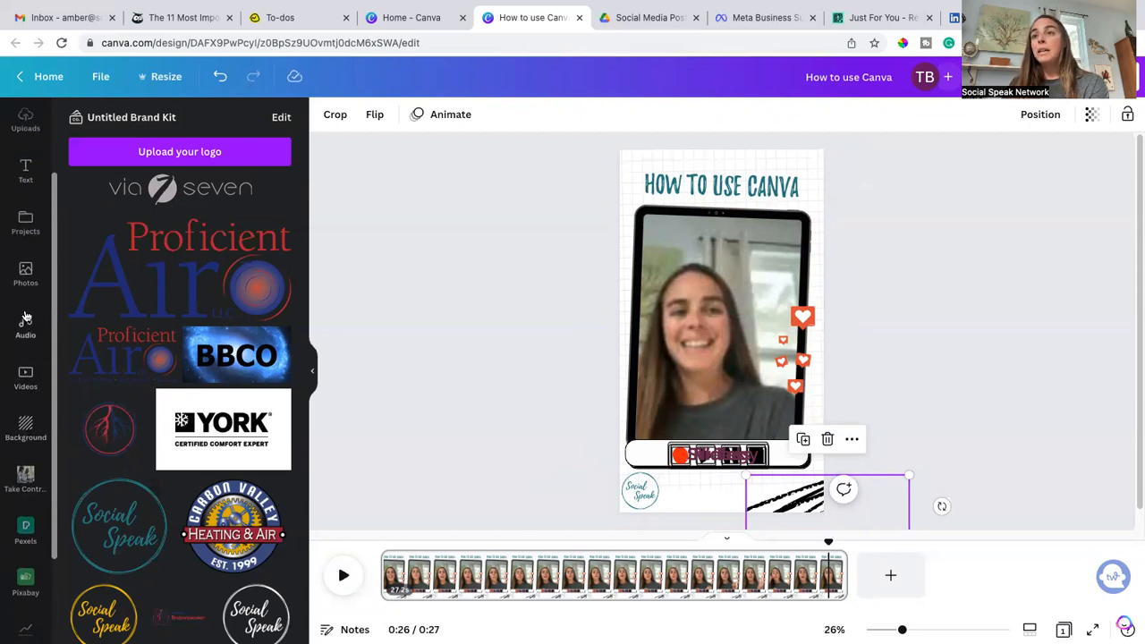
click(25, 277)
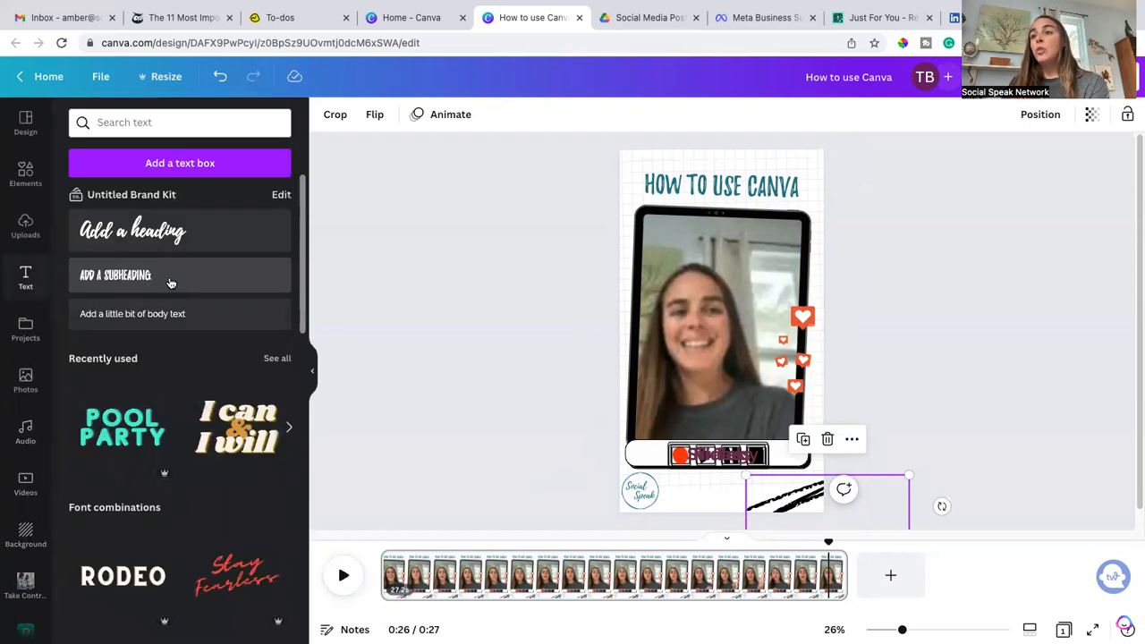
click(182, 314)
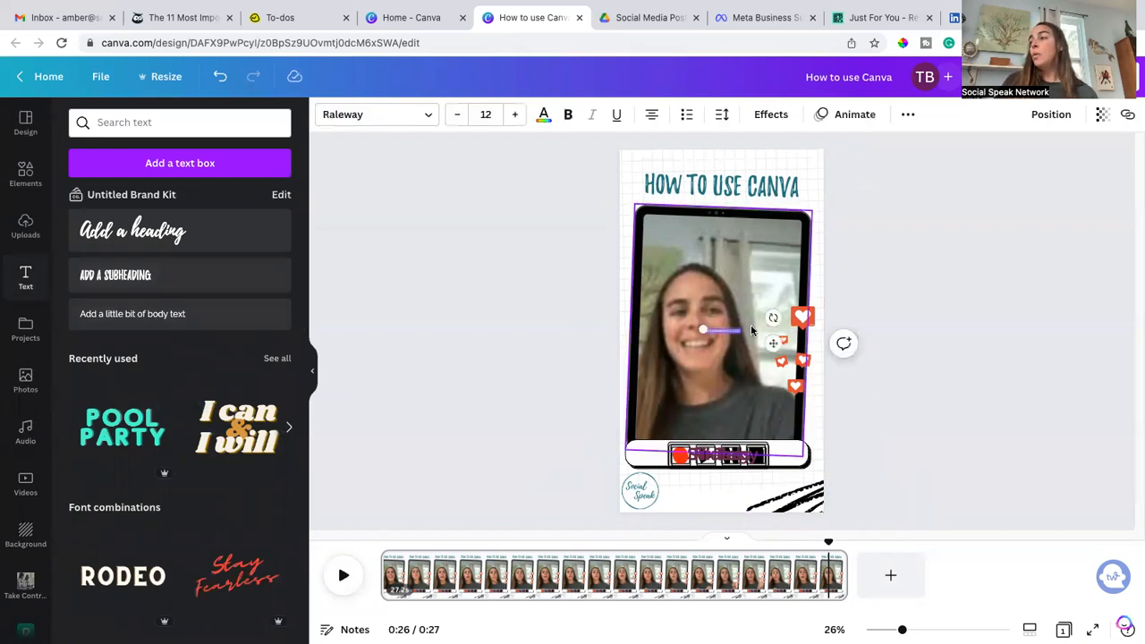
drag(741, 334, 732, 482)
triple_click(730, 483)
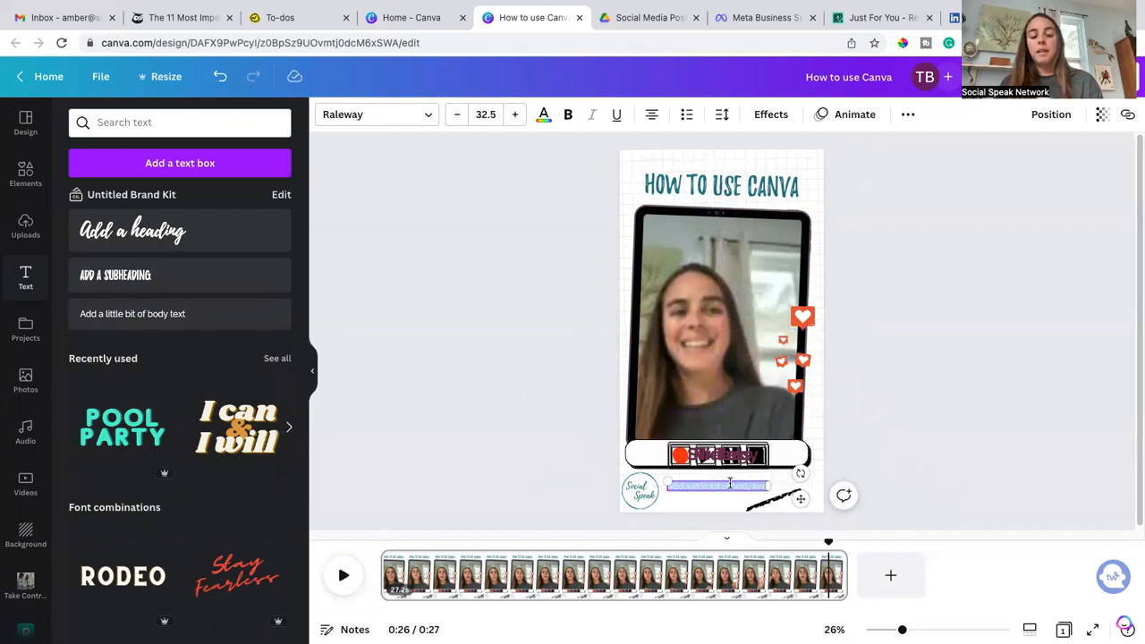
key(BackSpace)
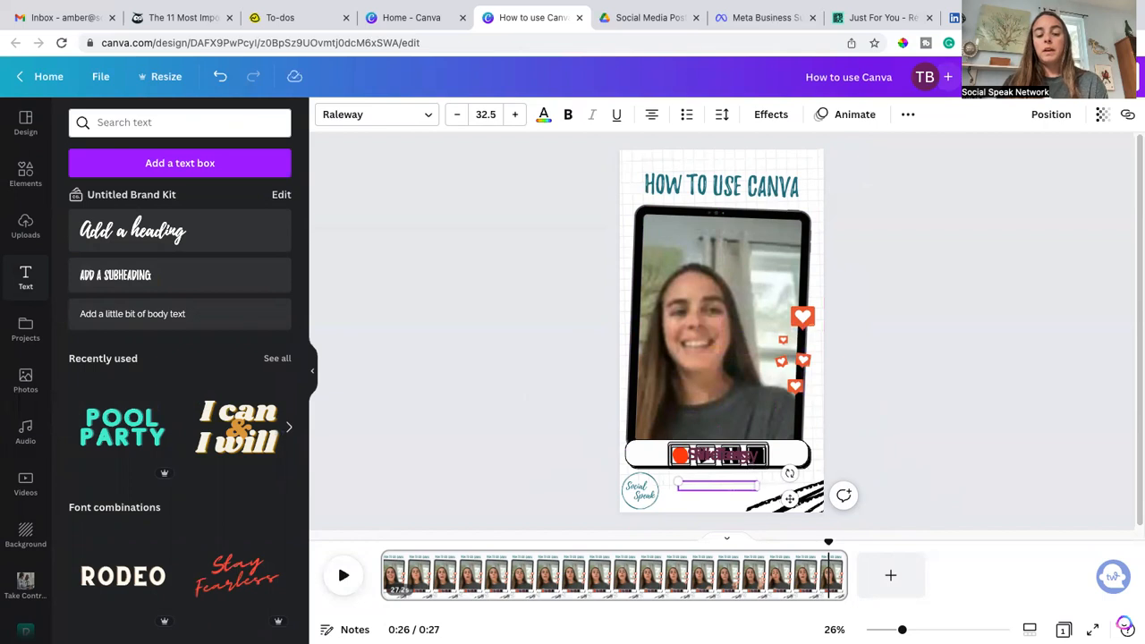
Step: Colour the website text with the teal SocialSpeak brand colour and make it bold
triple_click(718, 485)
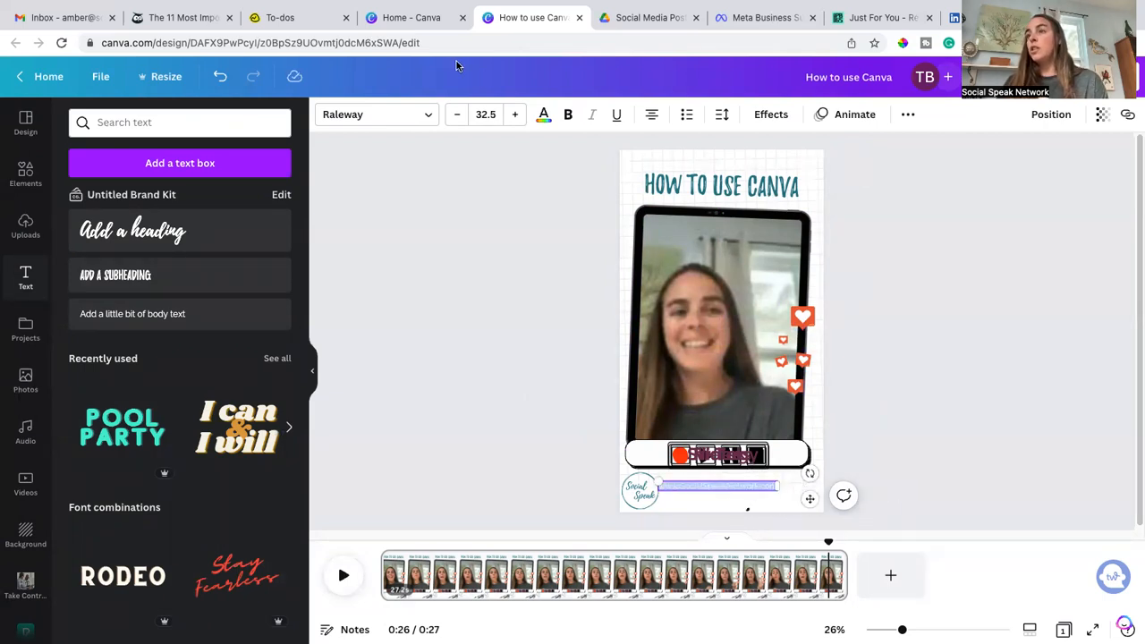
click(543, 116)
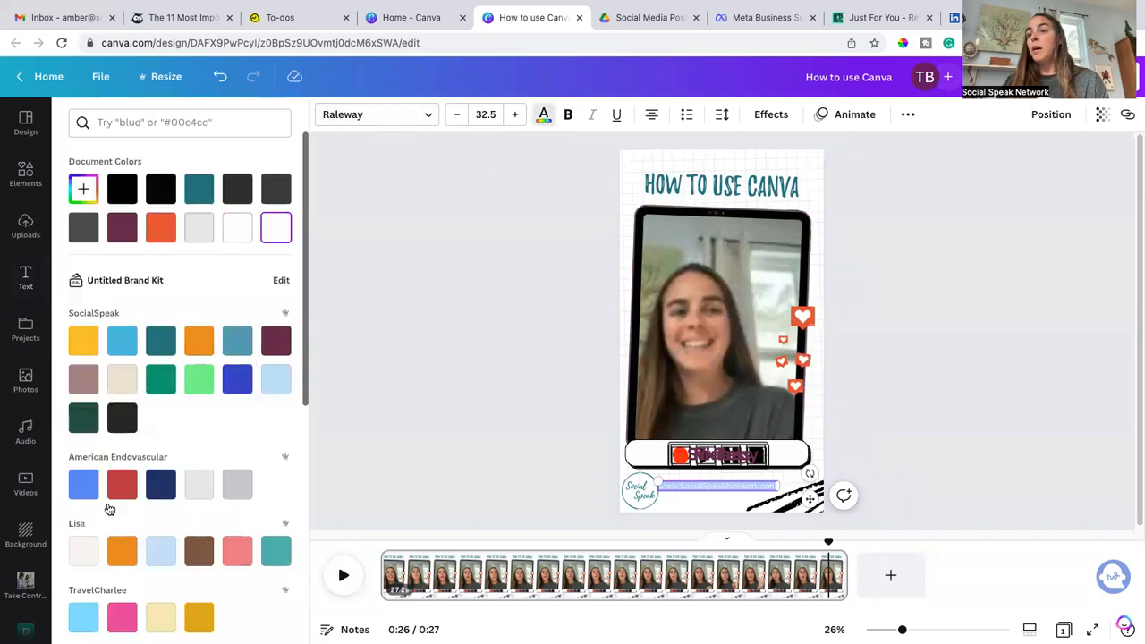
click(160, 339)
click(568, 114)
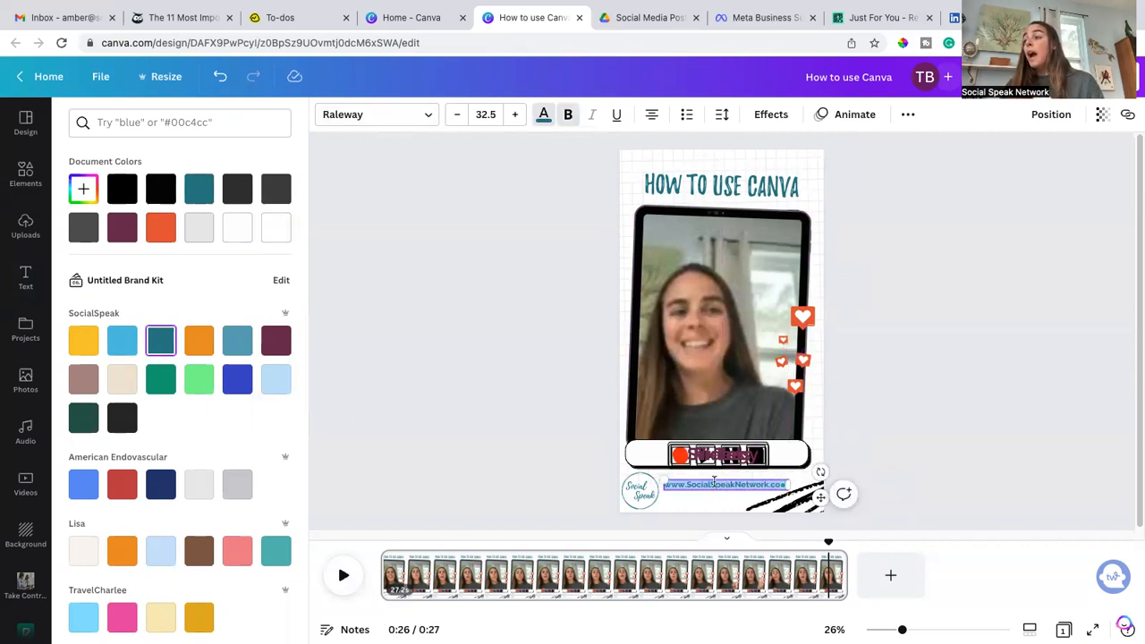
click(905, 421)
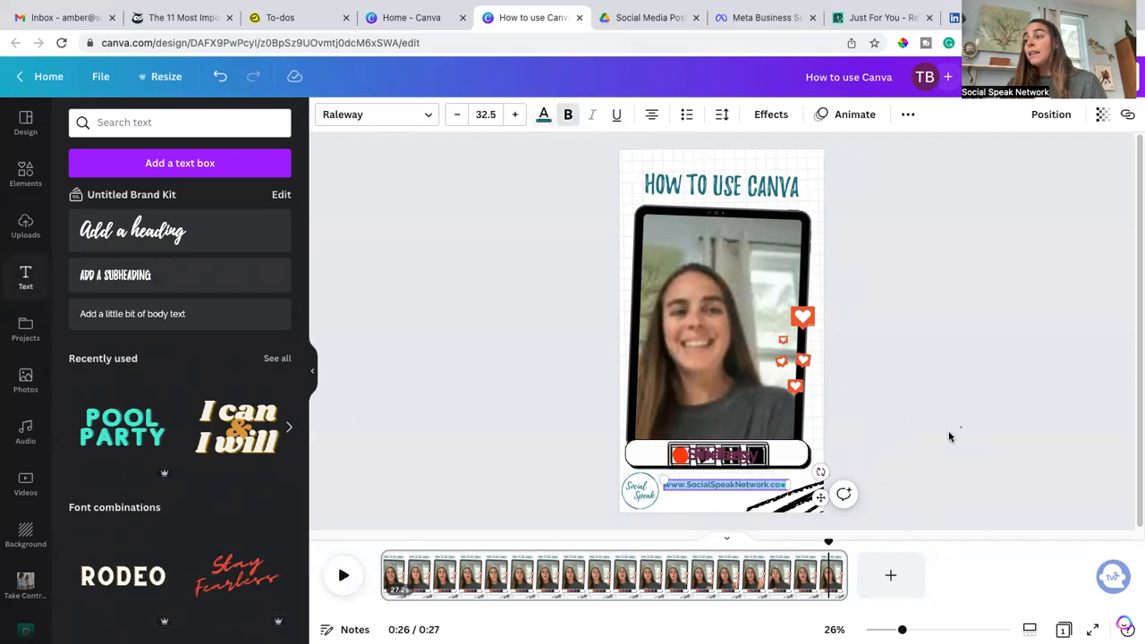
Step: Show the website text's timing on the timeline
right_click(703, 518)
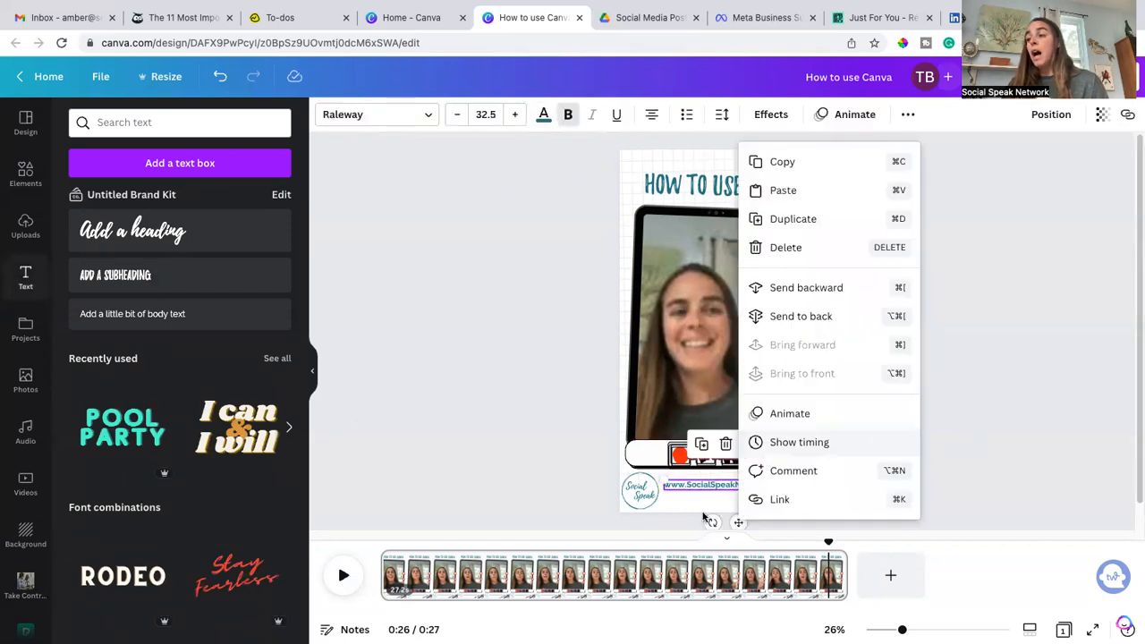
click(786, 442)
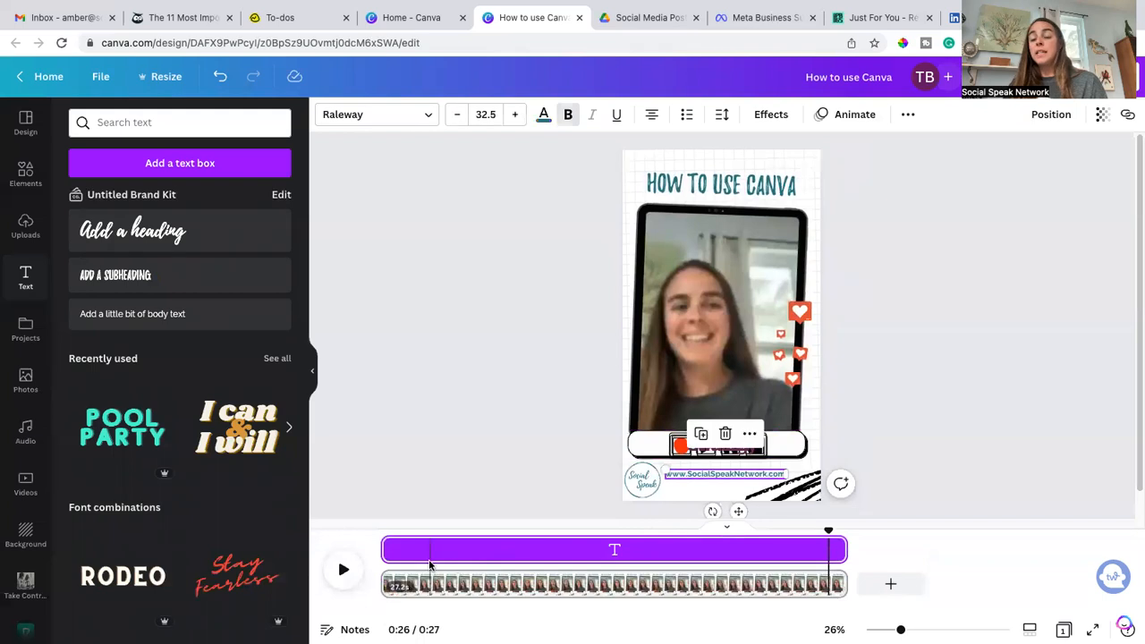
click(474, 467)
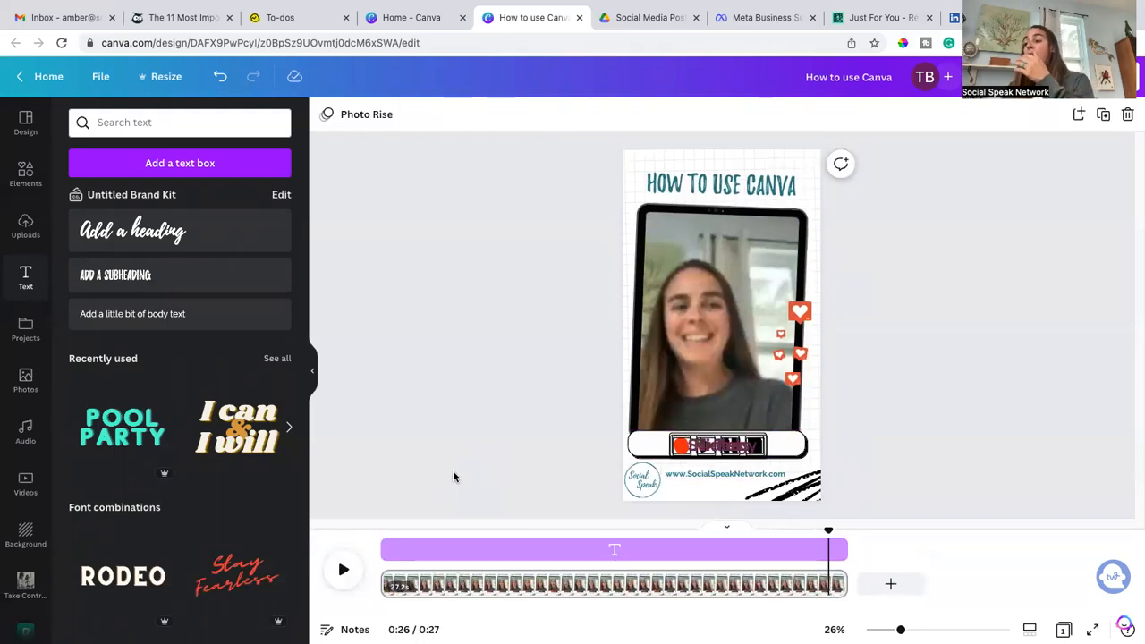
Step: Search the Elements graphics for "social media" and browse the results
mouse_move(522, 7)
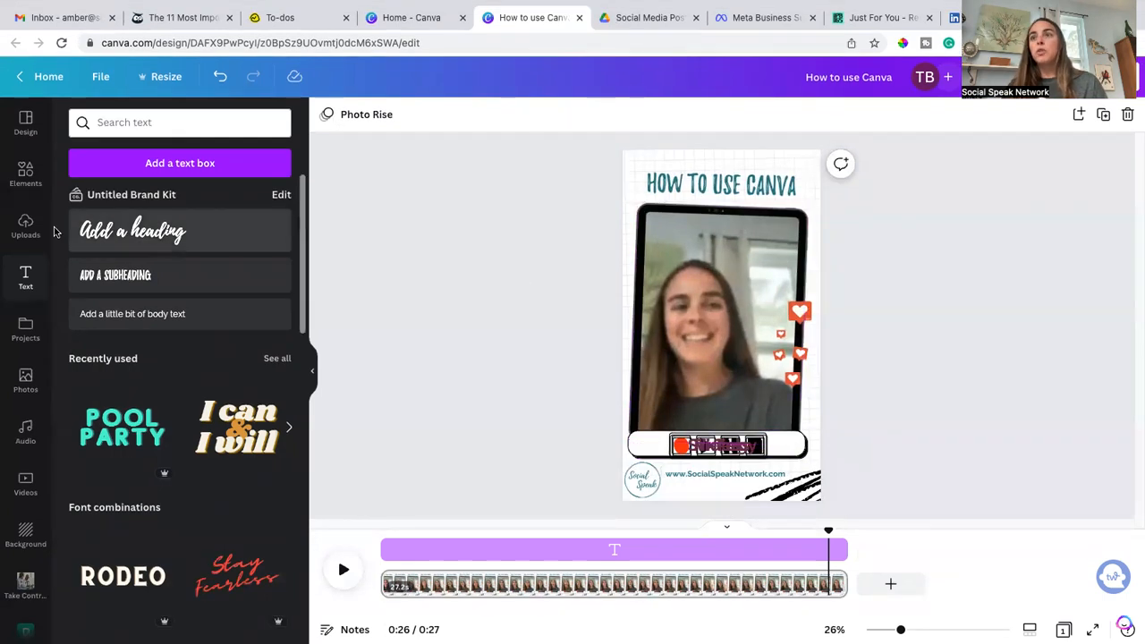
click(26, 174)
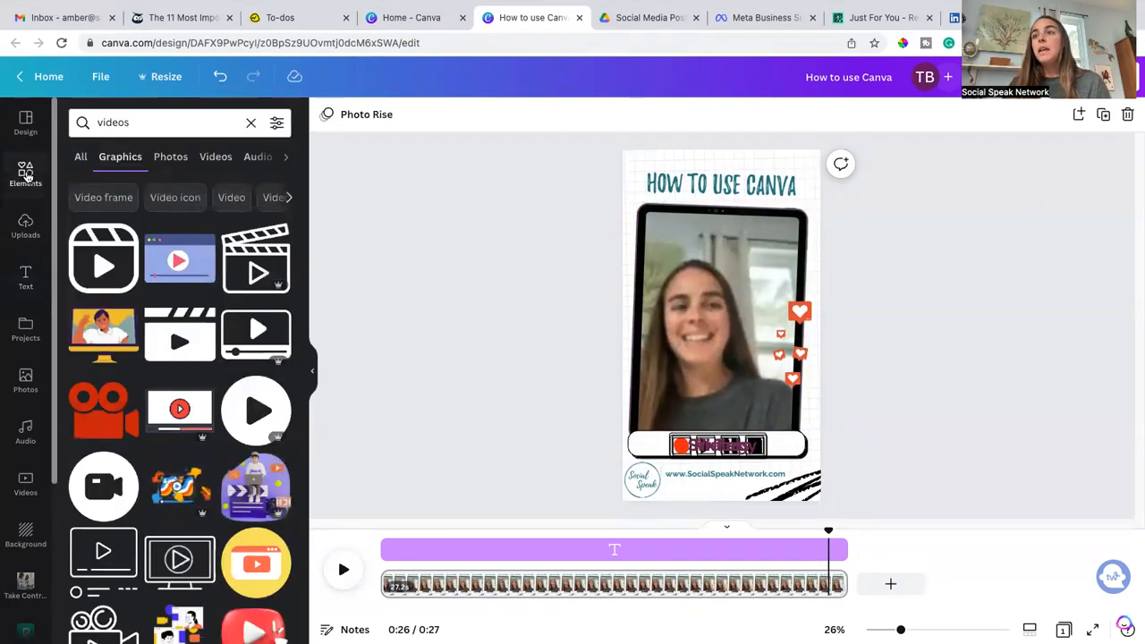
click(248, 121)
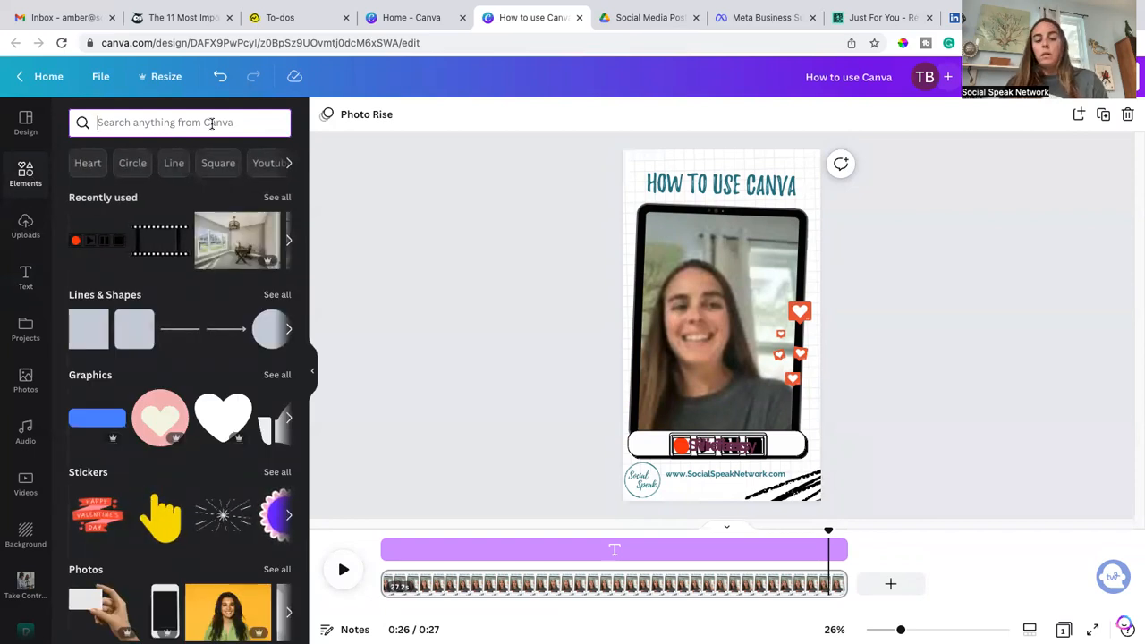
text(social m)
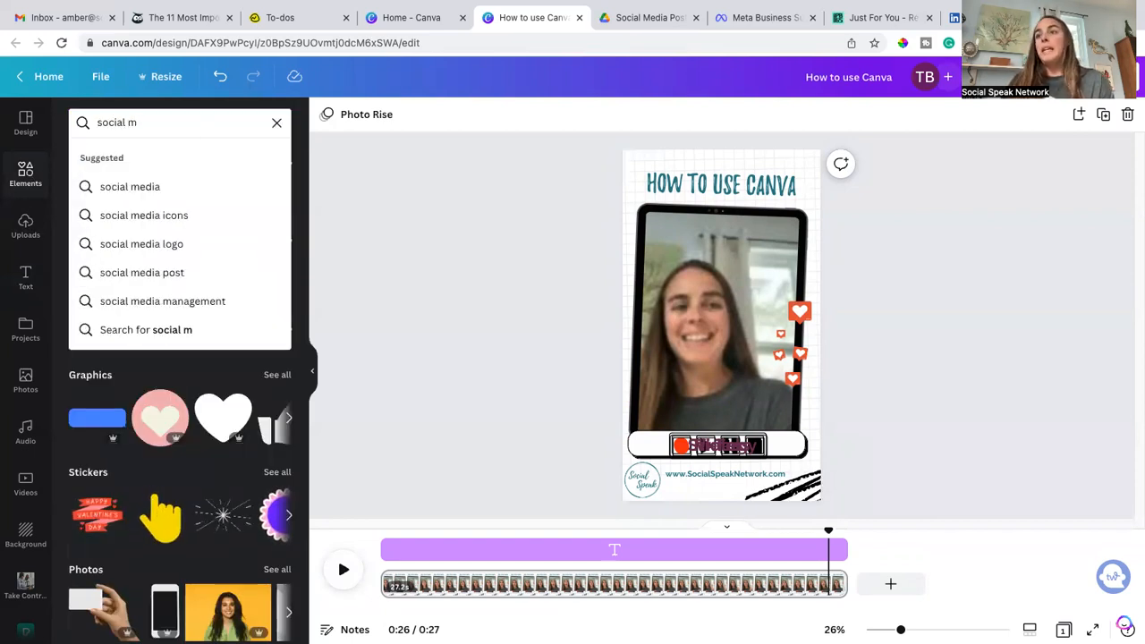
click(162, 187)
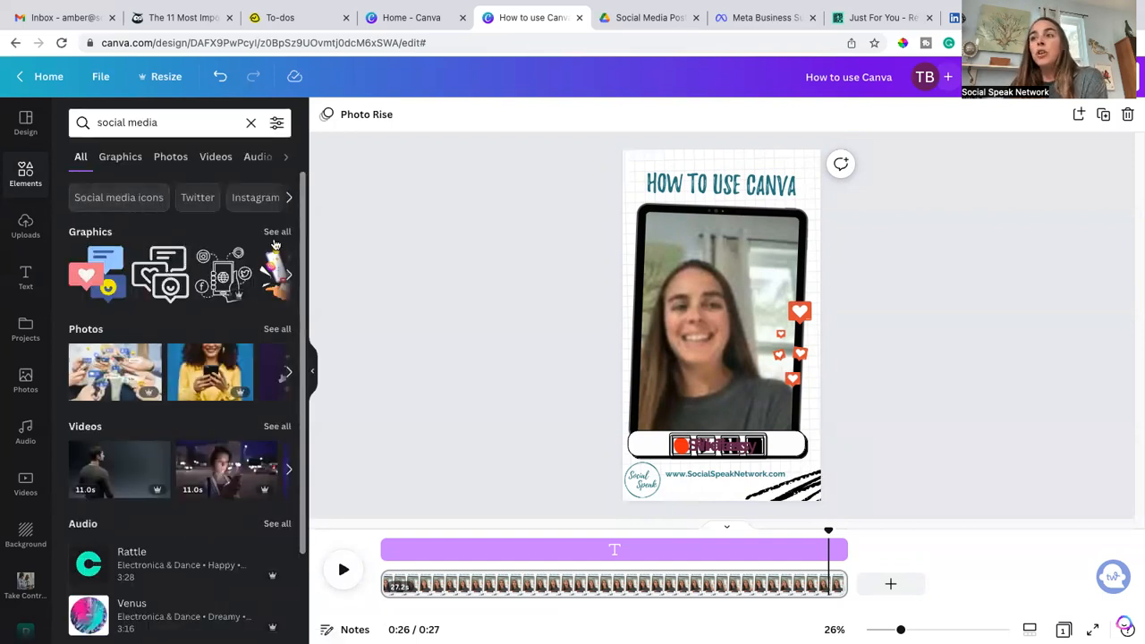
click(277, 232)
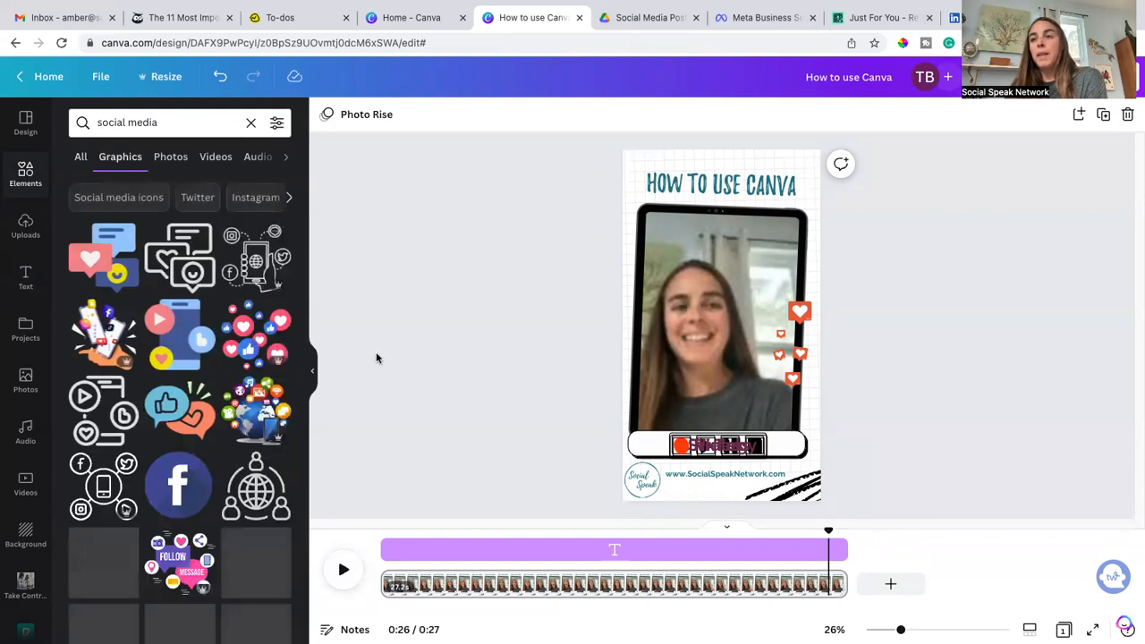
scroll(104, 485, down, 2)
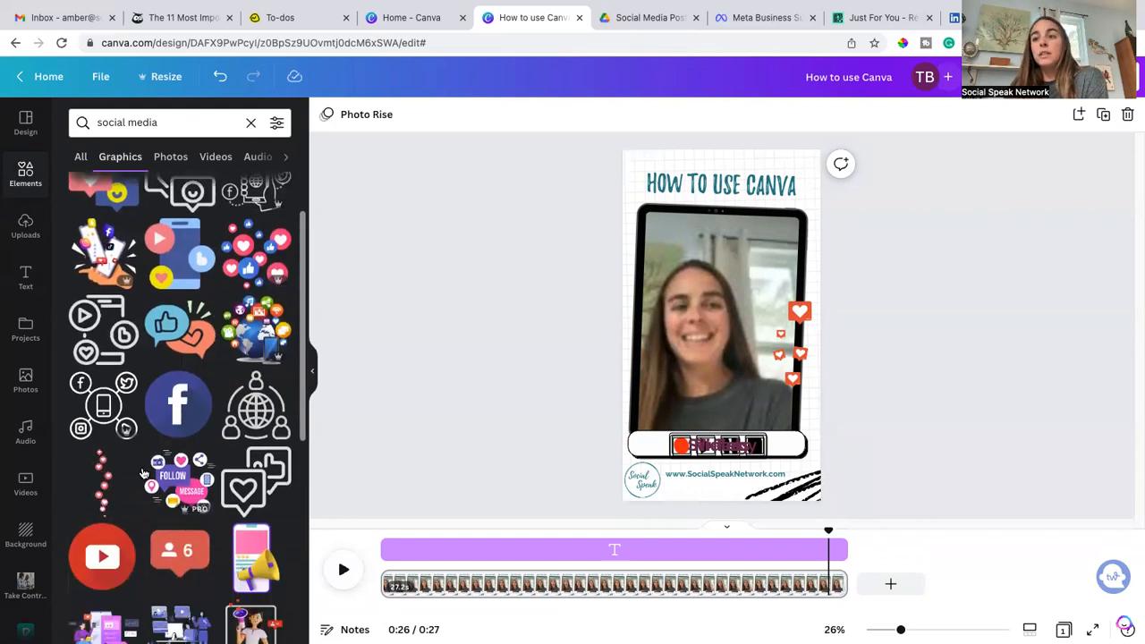
Step: Delete the four small heart graphics along the video's right edge
click(786, 382)
key(Delete)
click(801, 362)
key(Delete)
click(778, 364)
key(Delete)
click(785, 338)
key(Delete)
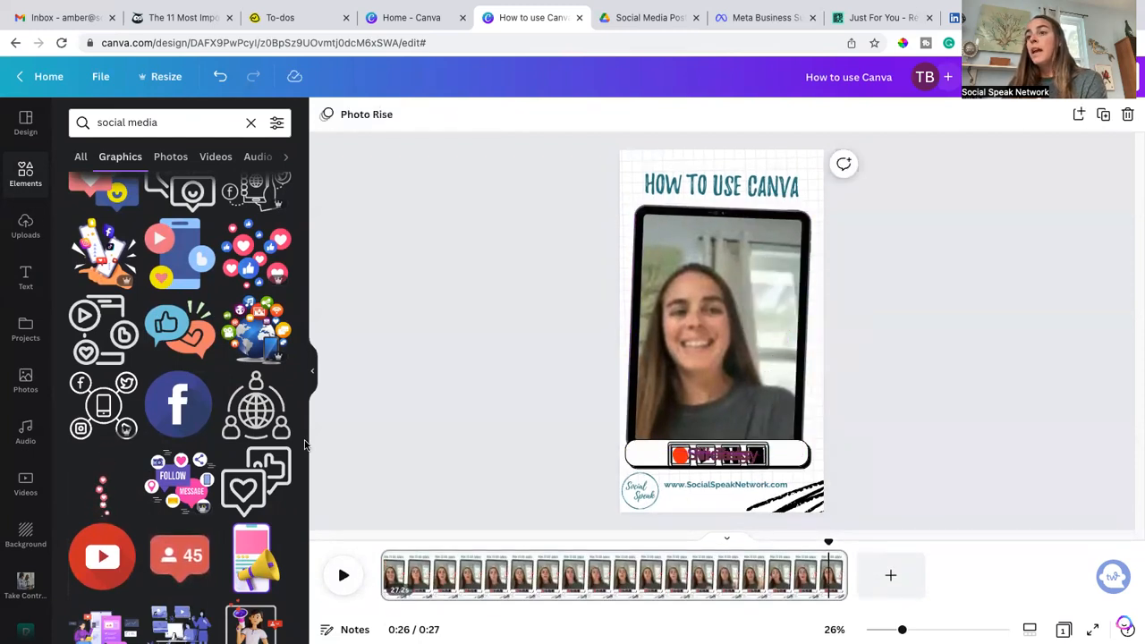
Step: Add the rising hearts stream graphic and place it along the video's right edge
click(103, 487)
drag(760, 170, 725, 292)
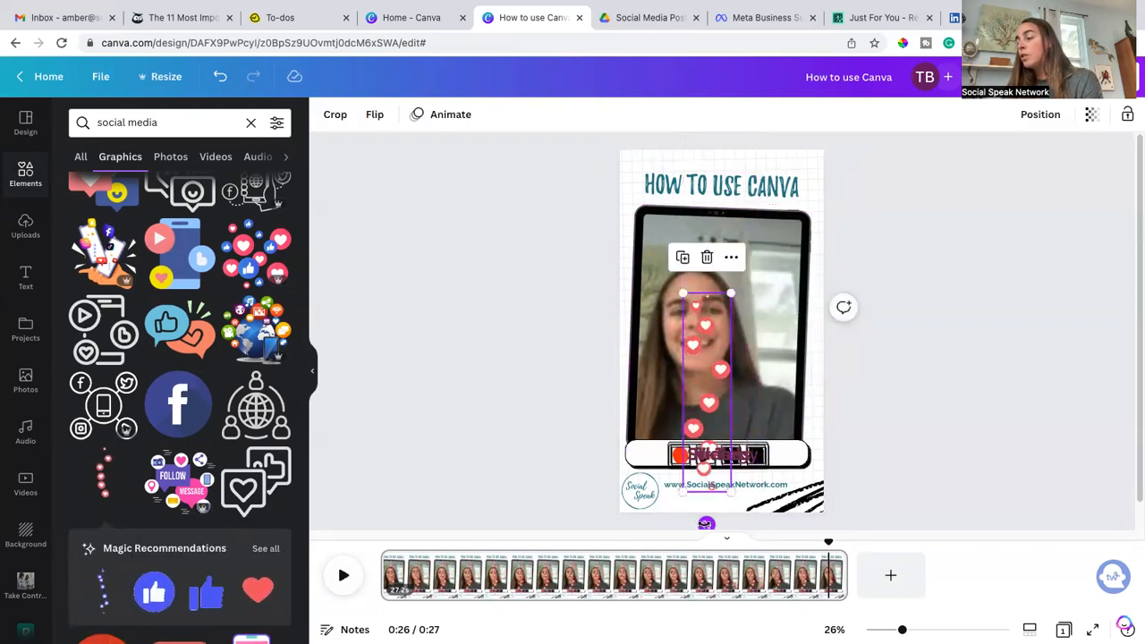
drag(702, 520, 701, 519)
drag(700, 398, 796, 372)
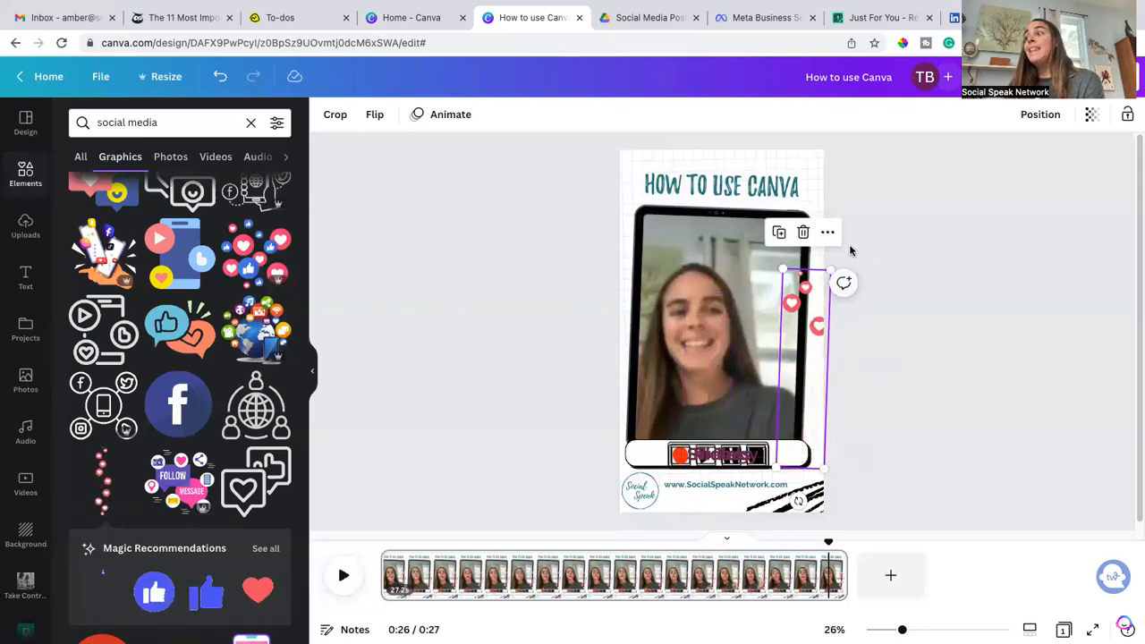
Step: Show the hearts graphic's timing and make it start at about 0:07
click(828, 233)
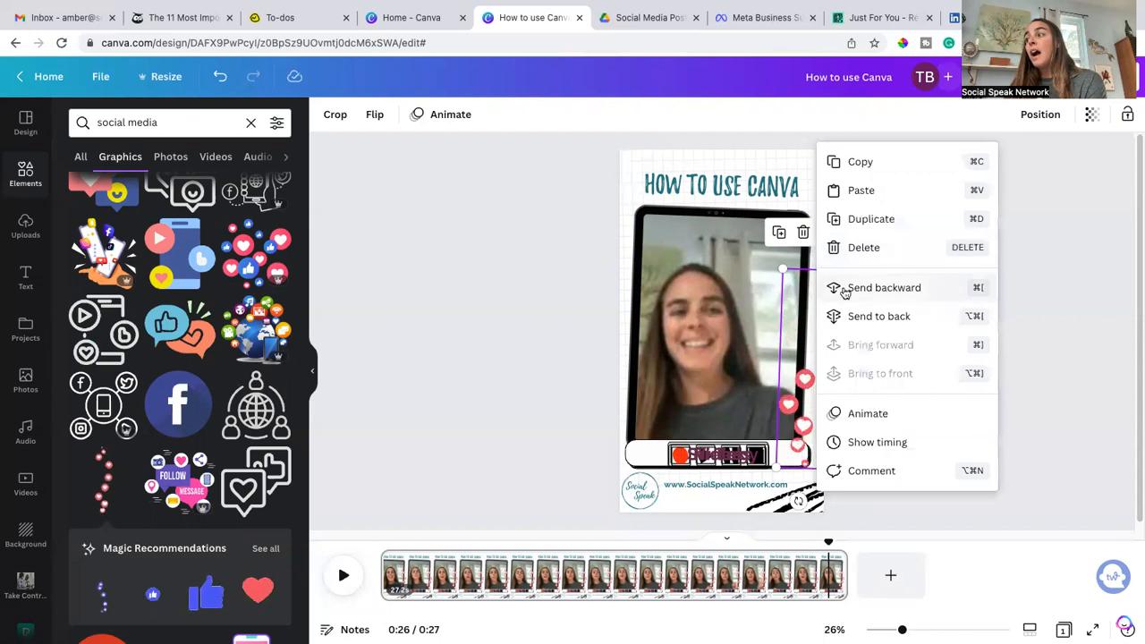
click(857, 447)
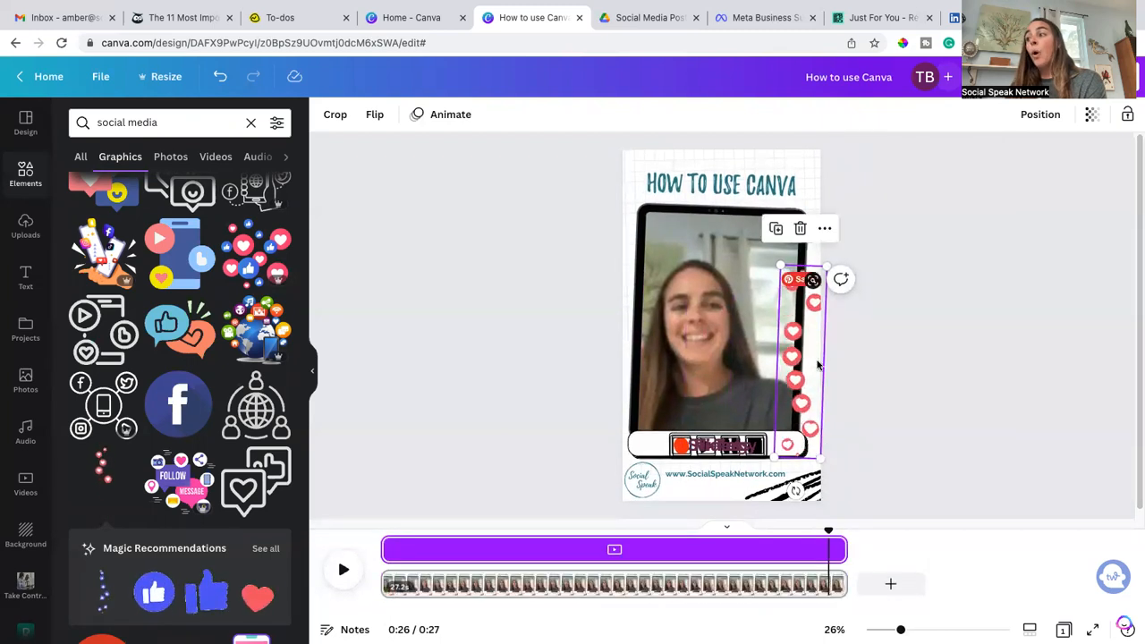
drag(387, 549, 509, 550)
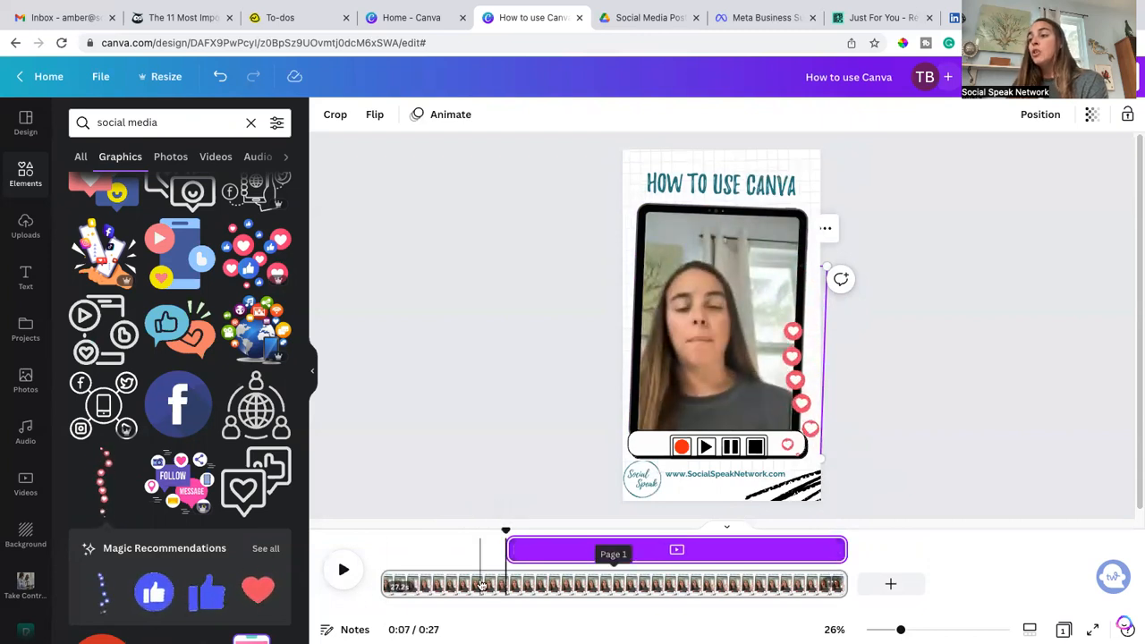
Step: Preview playback from around the 7-second mark and pause it
click(482, 584)
click(344, 569)
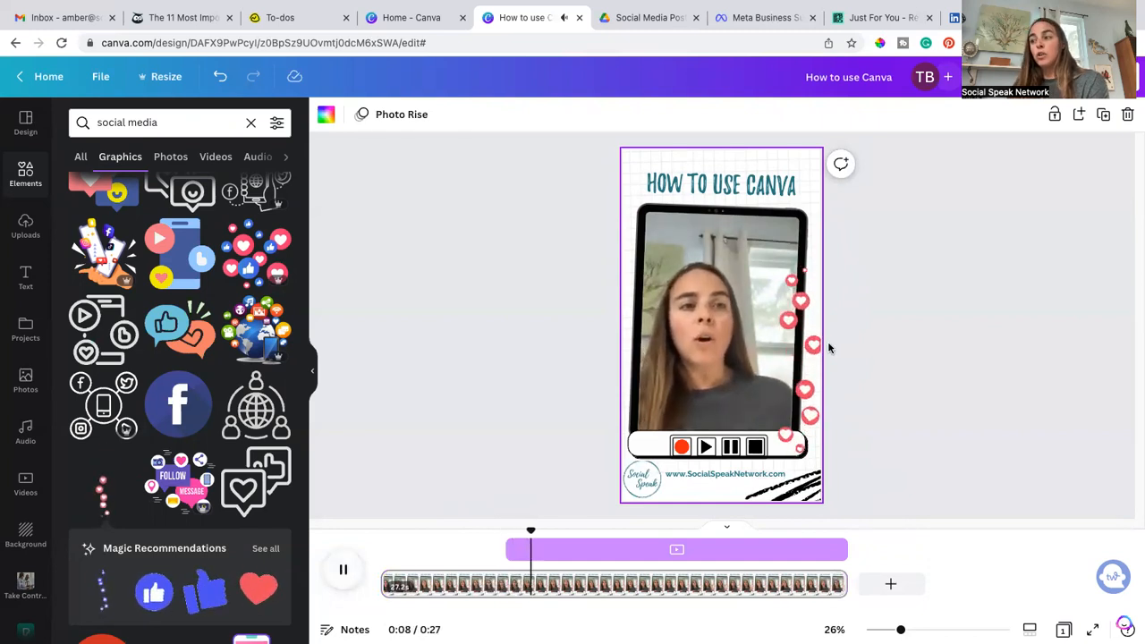
click(351, 573)
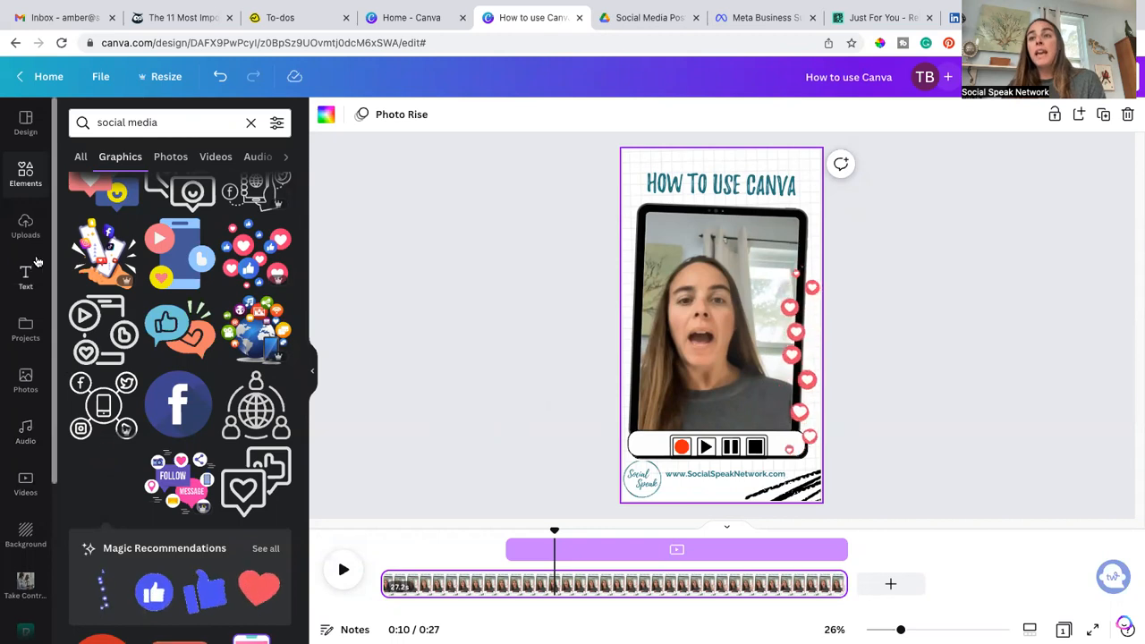
Step: Open the audio library to browse music tracks
scroll(35, 402, down, 2)
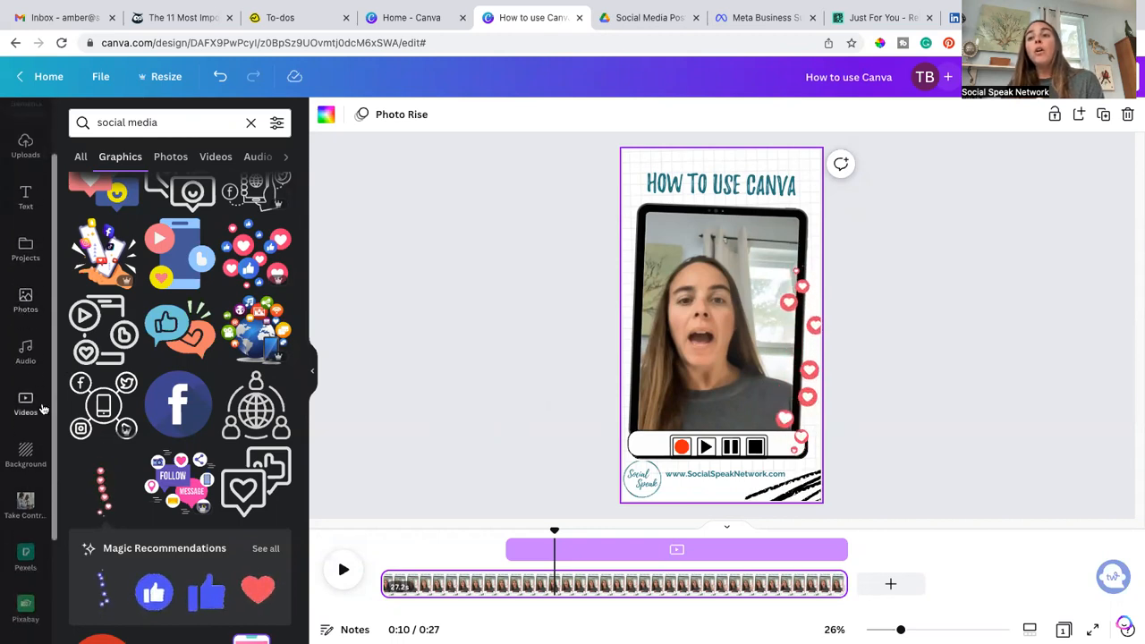
click(29, 357)
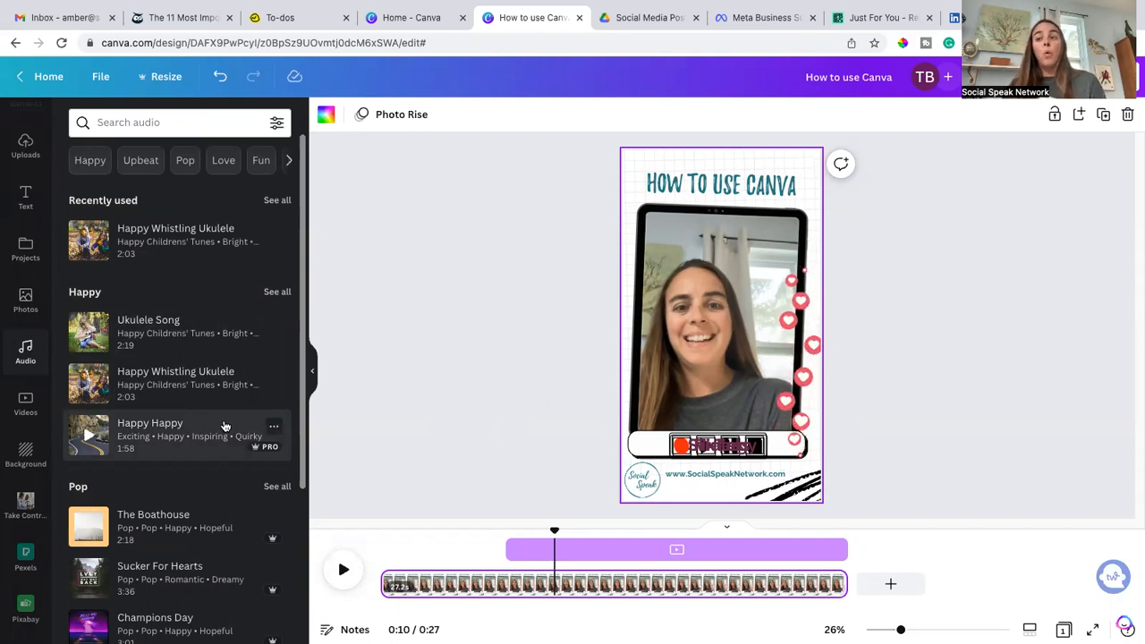
click(511, 342)
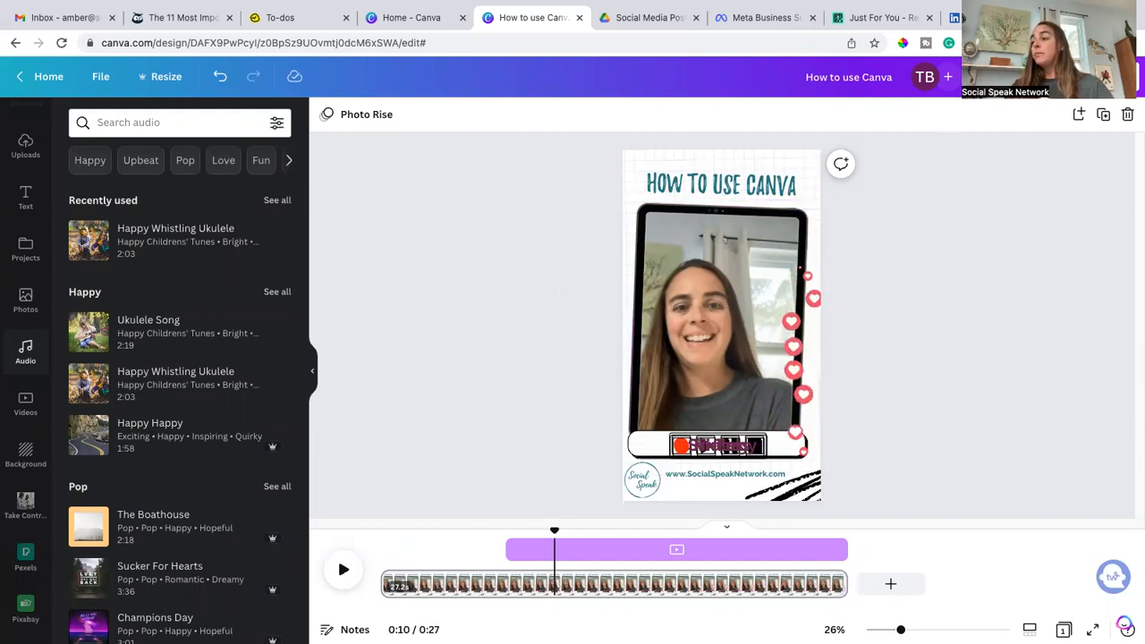
Step: Preview the design full screen, scrub through the playback, and close the preview
click(1024, 77)
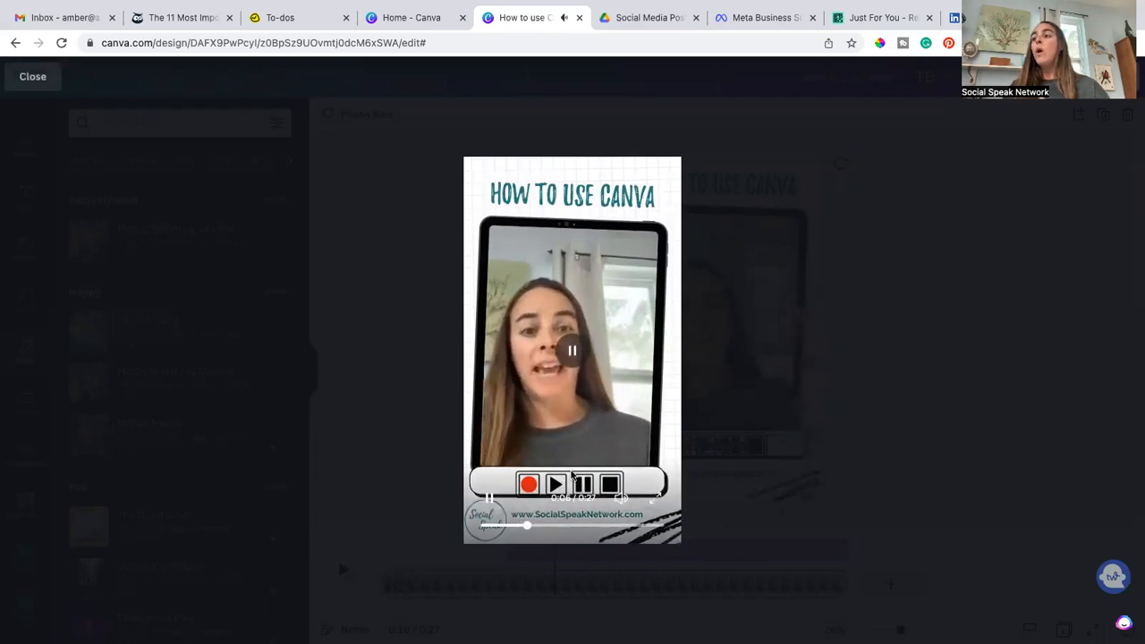
drag(534, 527, 560, 526)
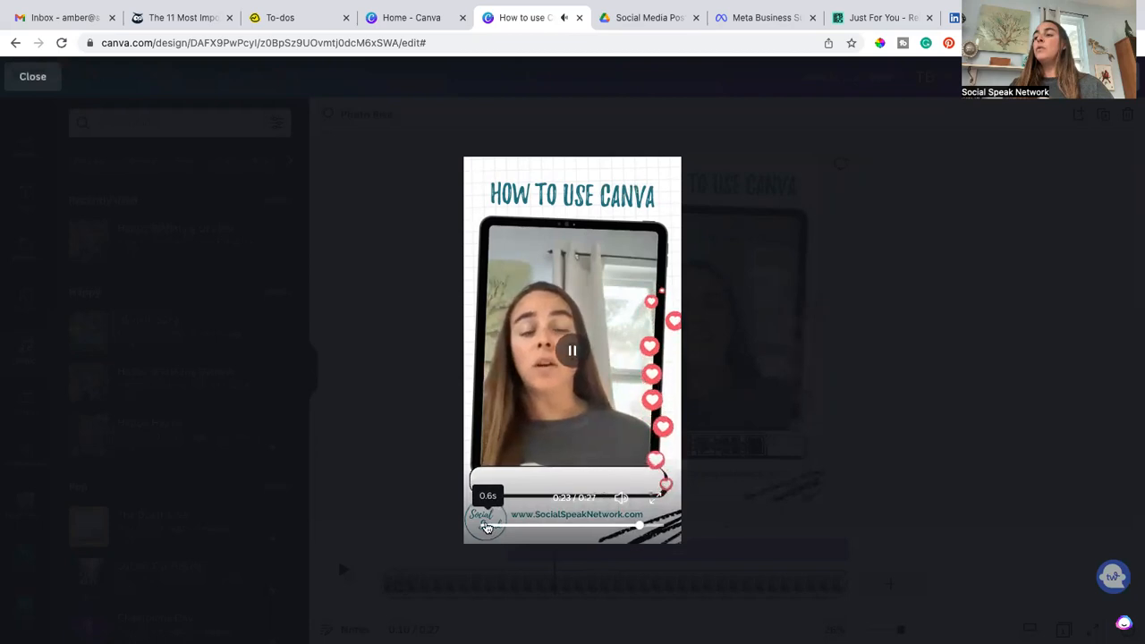
click(485, 524)
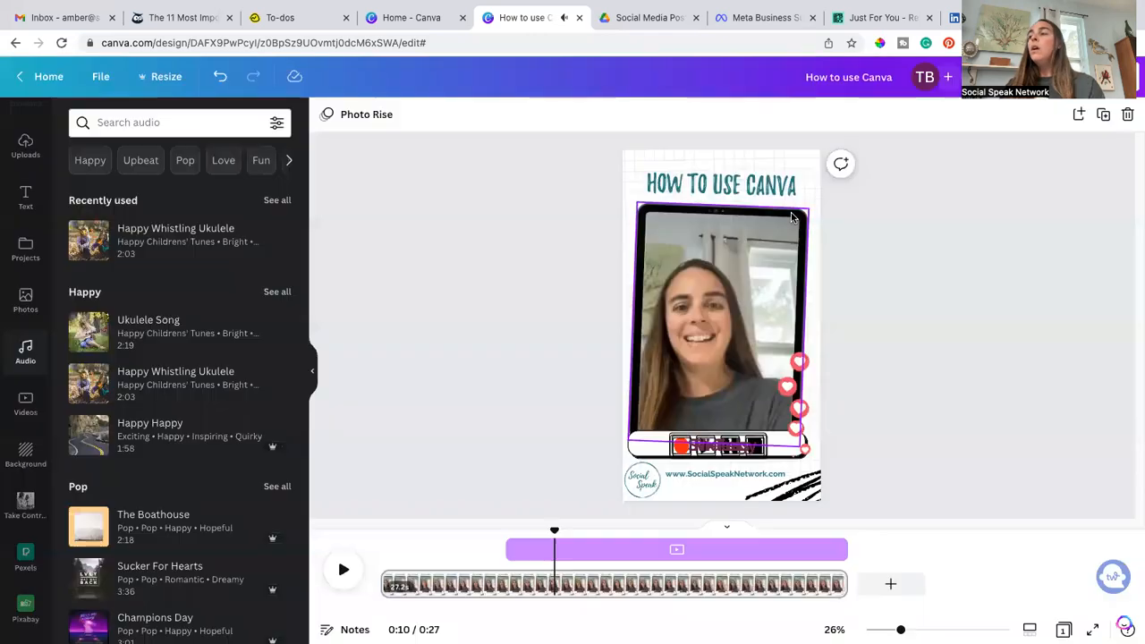
key(Escape)
Step: Change the title text's animation from Roll to Rise
click(757, 191)
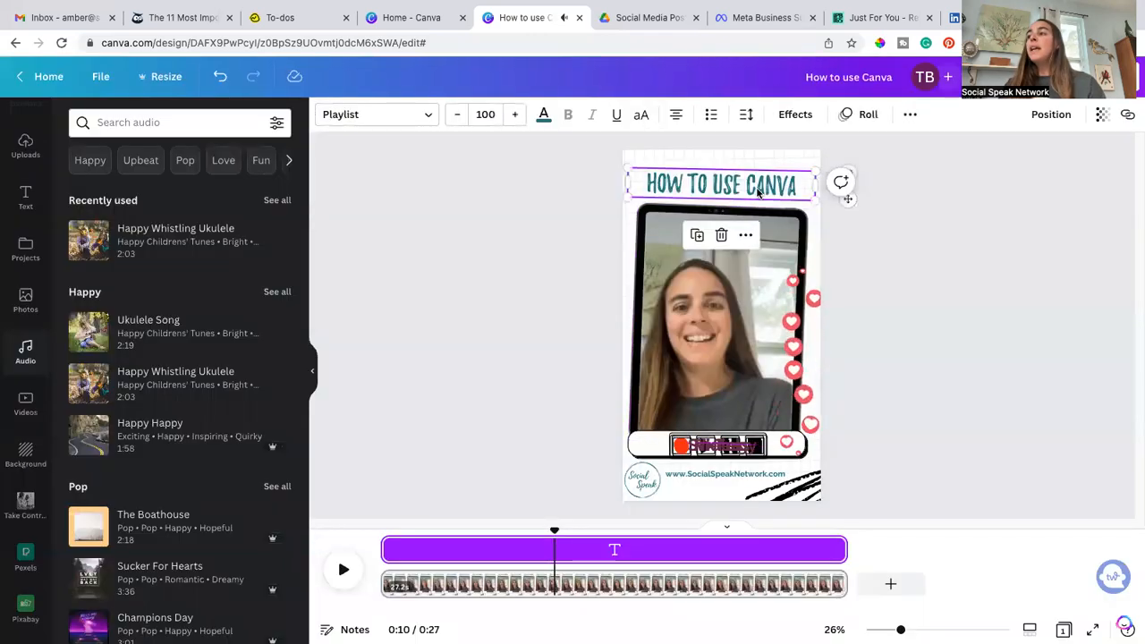
click(865, 117)
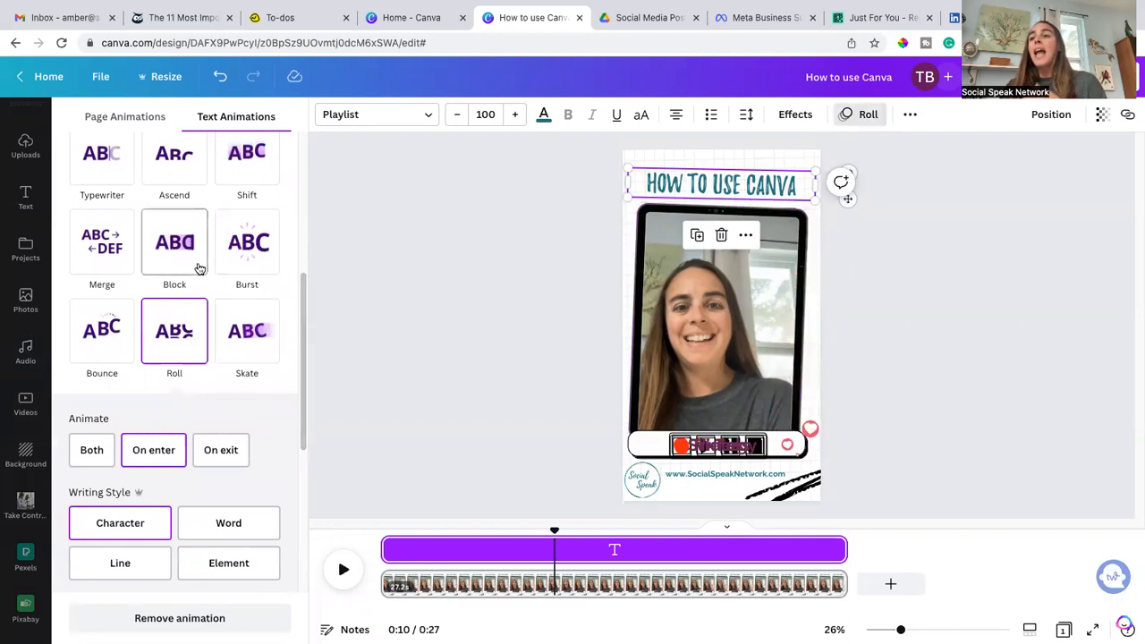
scroll(254, 271, up, 5)
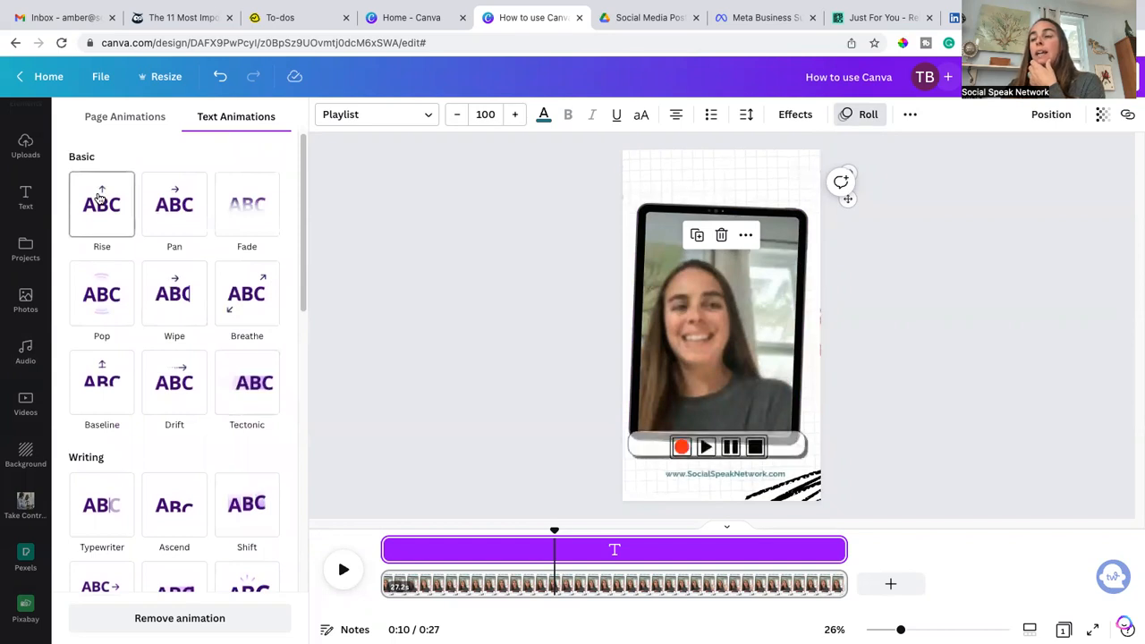
click(99, 198)
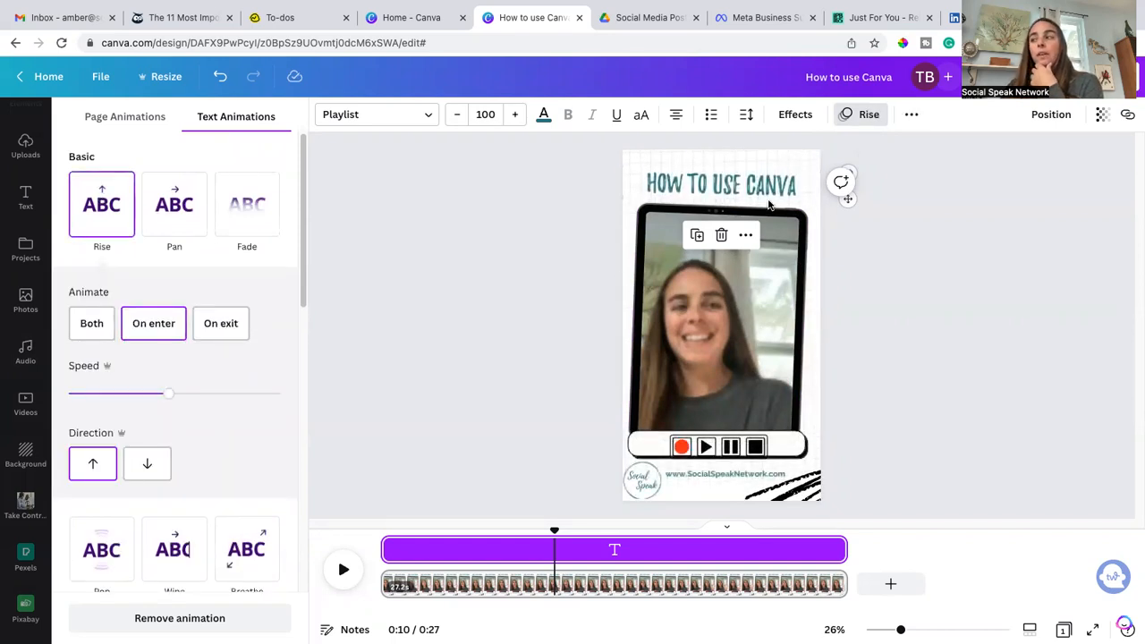
key(Escape)
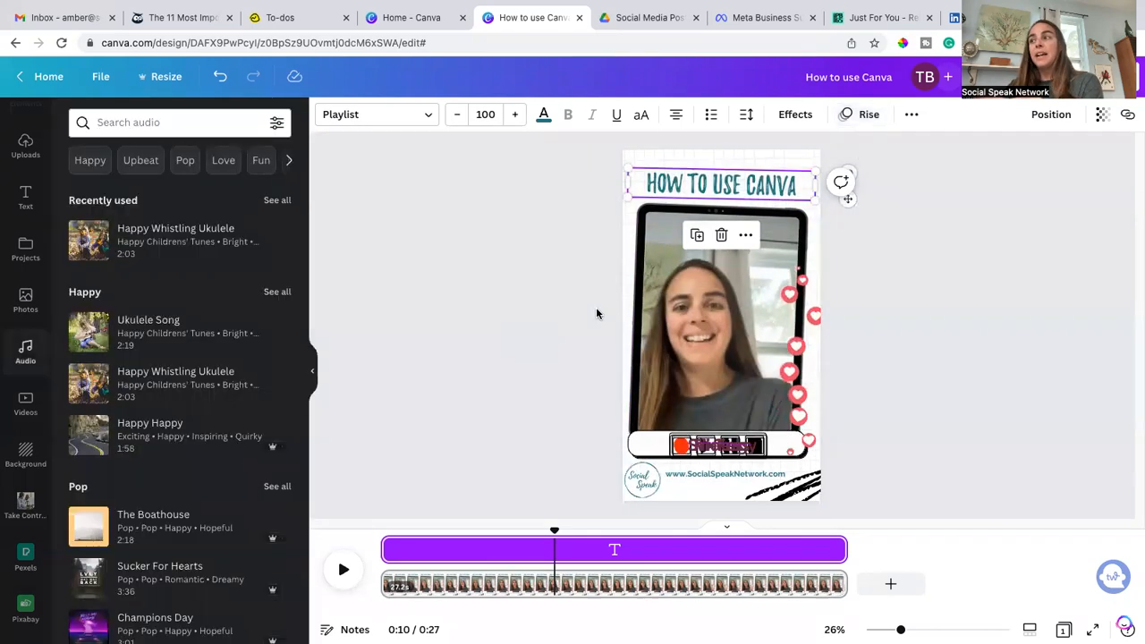
Step: Apply the Rise animation to the tablet frame element and undo it
click(651, 229)
click(704, 114)
click(112, 219)
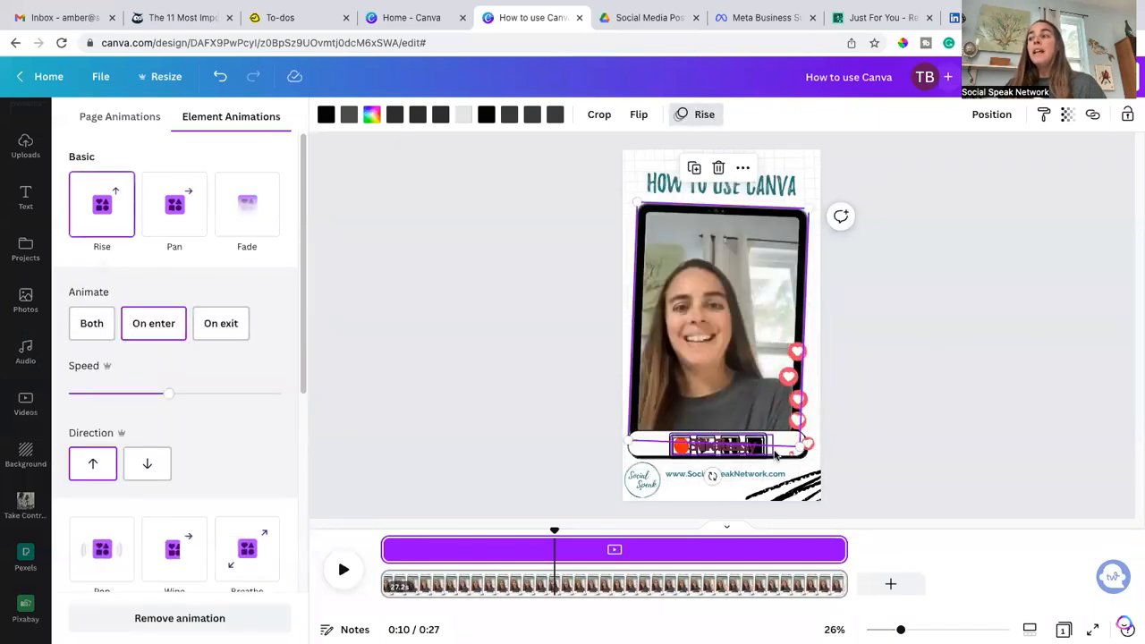
click(220, 78)
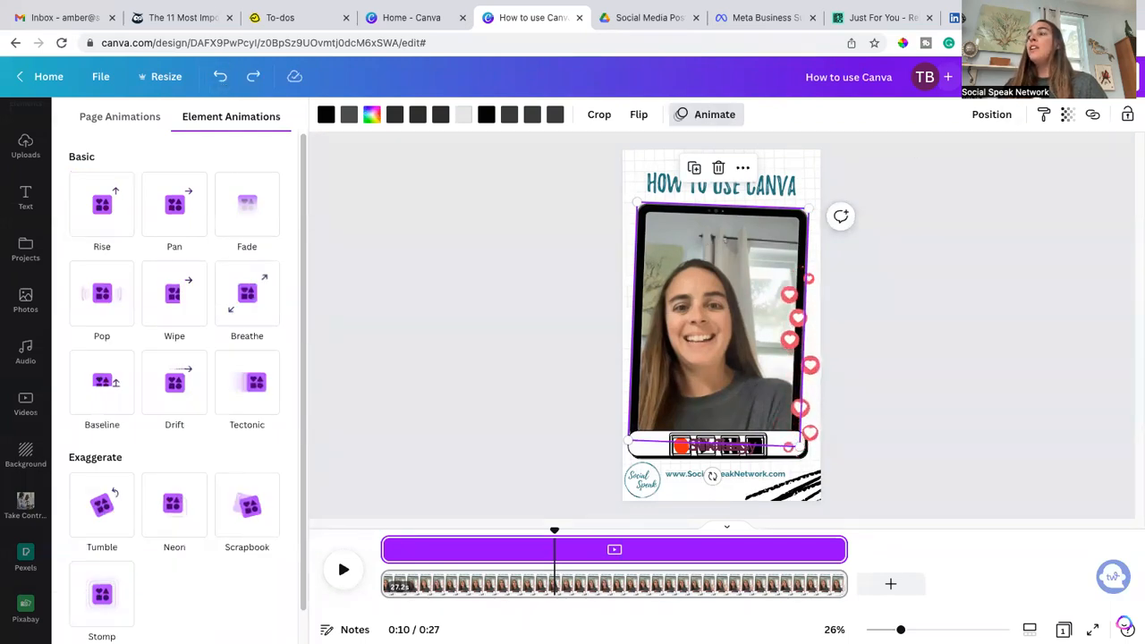
Step: Preview the design full screen and close the preview
click(1024, 77)
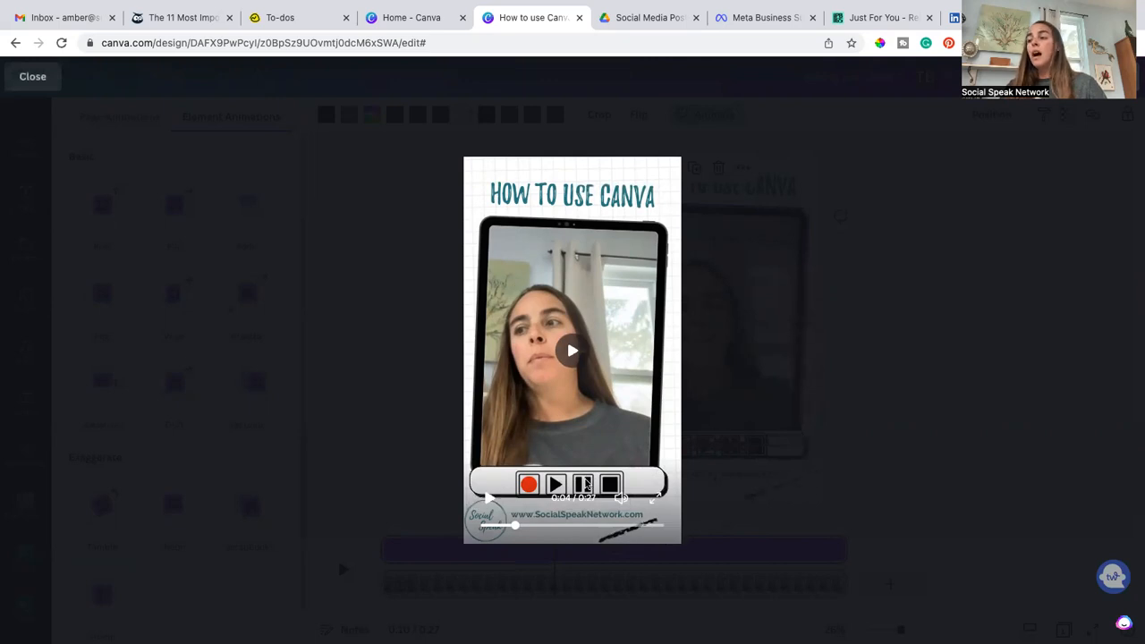
key(Escape)
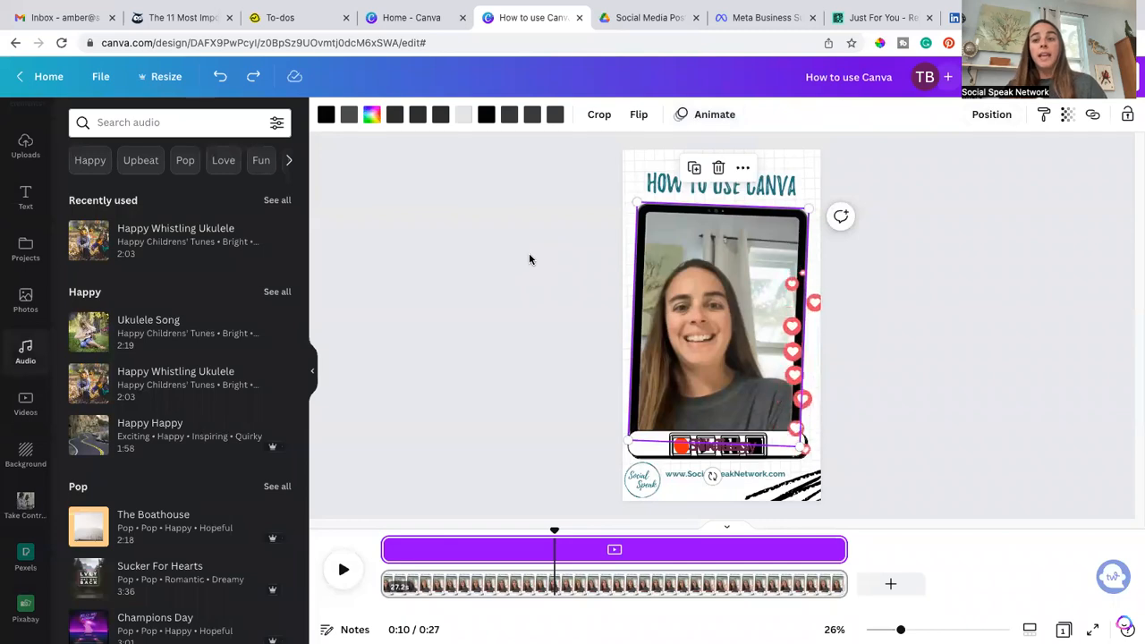
mouse_move(660, 8)
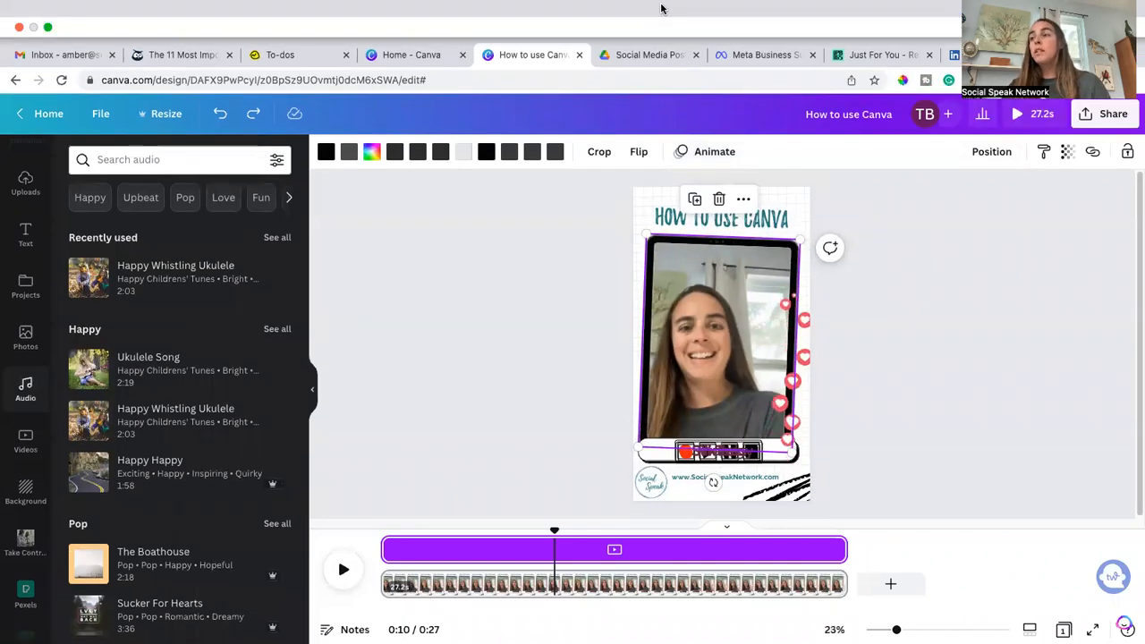